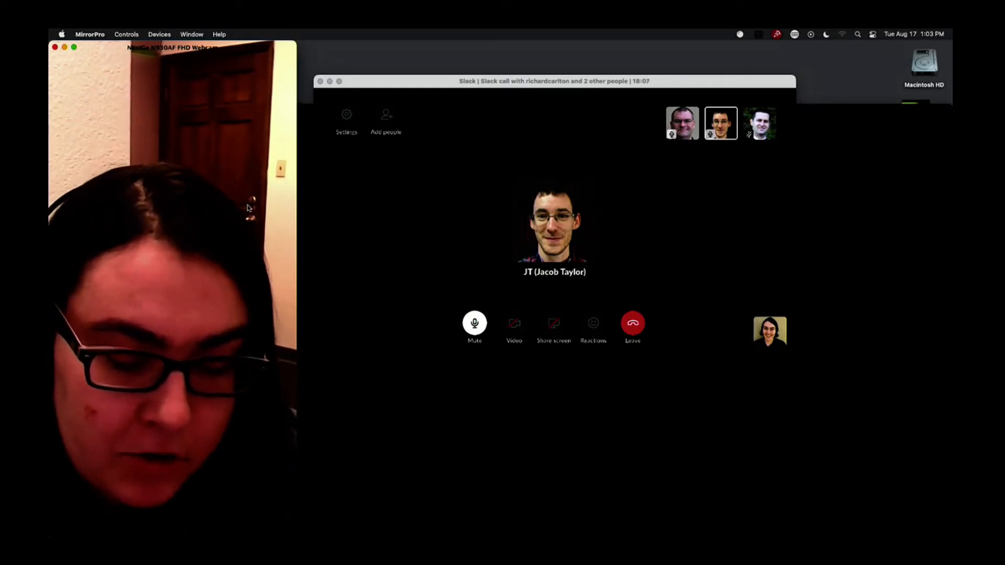
Switch to Safari to show the fmtraining.tv live broadcast schedule and open a new tab
key(super+Tab)
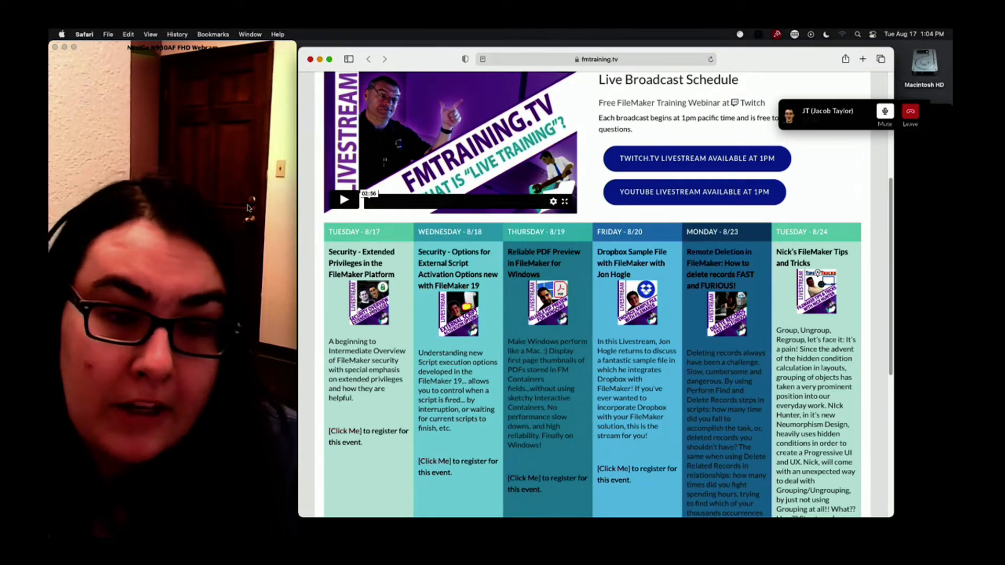
key(super+t)
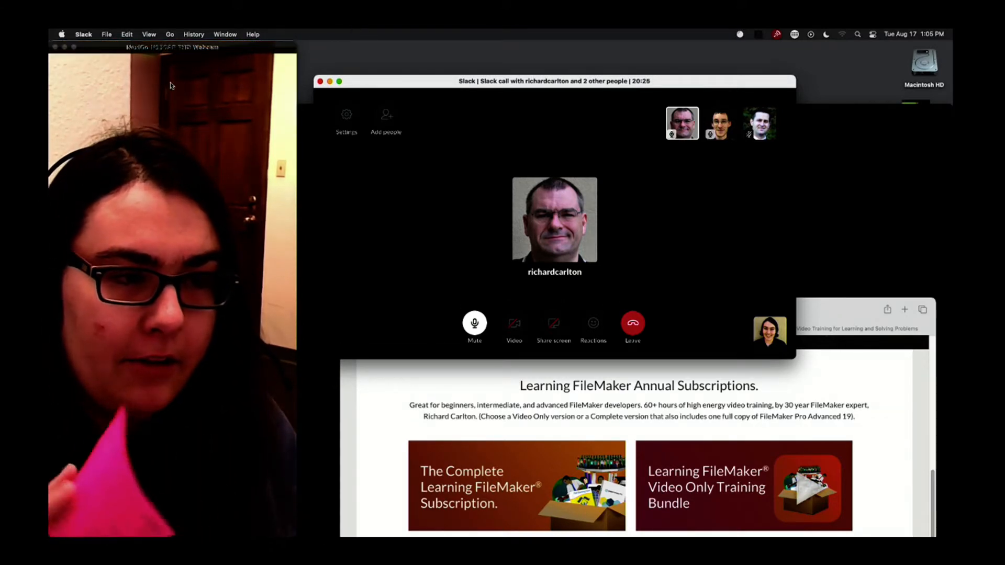
Close the webcam preview and the black window behind it, and show the Slack call in full screen
click(54, 47)
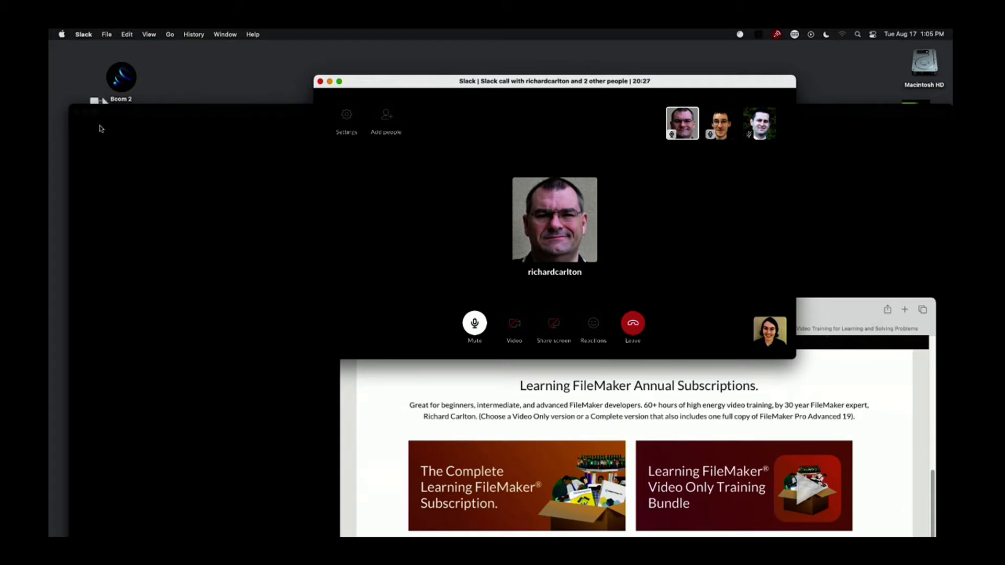
click(76, 111)
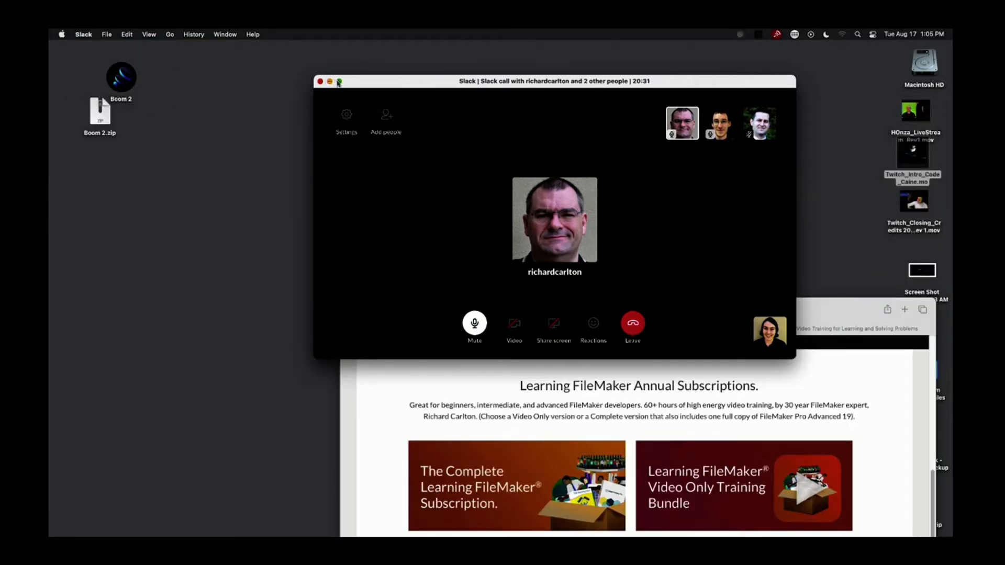
mouse_move(339, 82)
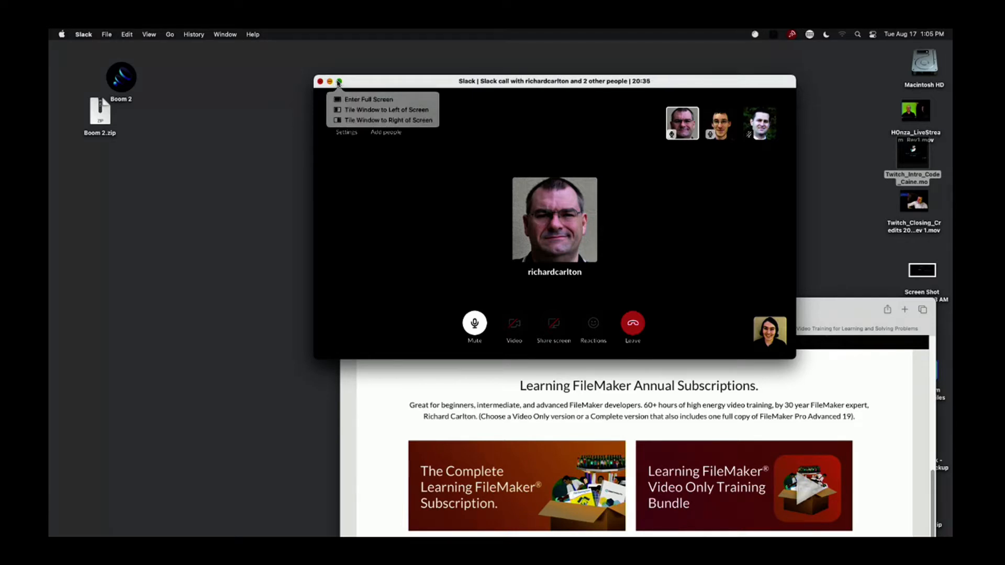
click(339, 82)
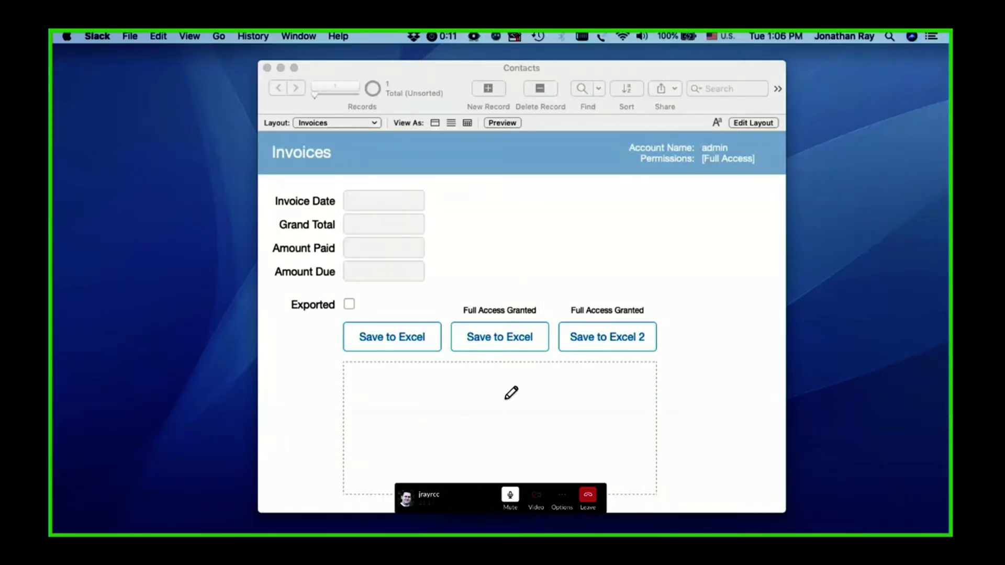
Move the floating call controls off the shared Contacts window and bring that FileMaker window to the front
drag(454, 503, 801, 526)
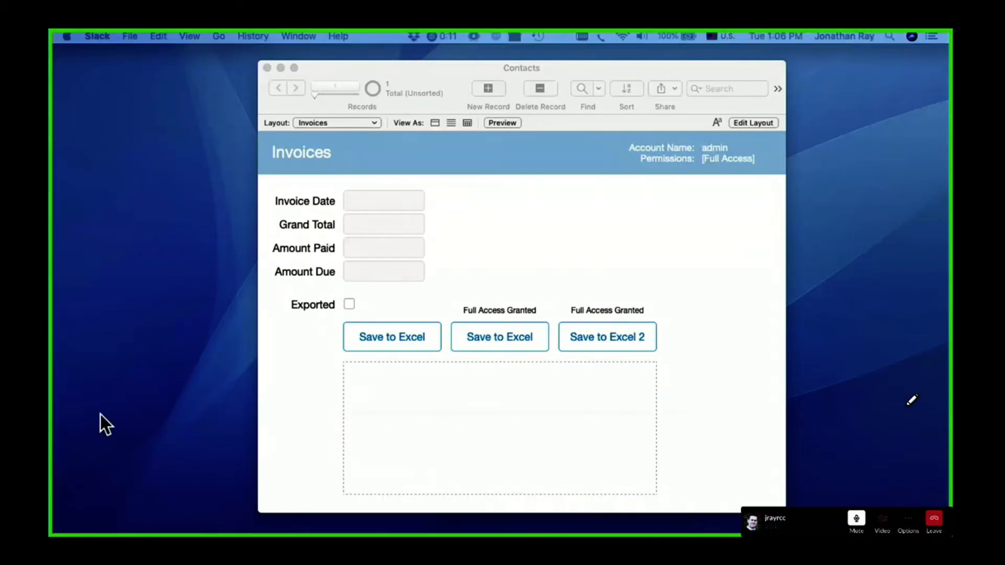
click(537, 201)
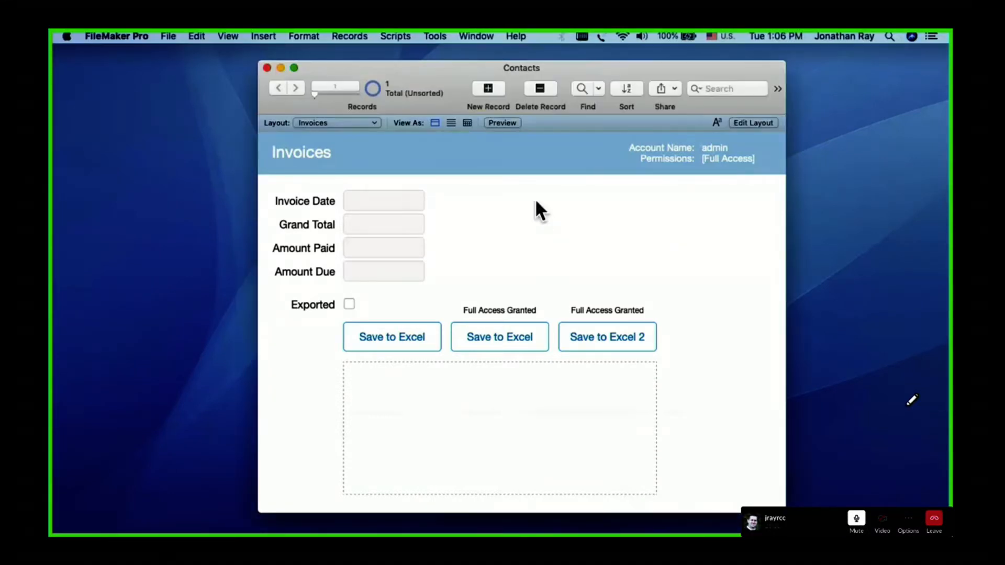
drag(580, 63, 570, 61)
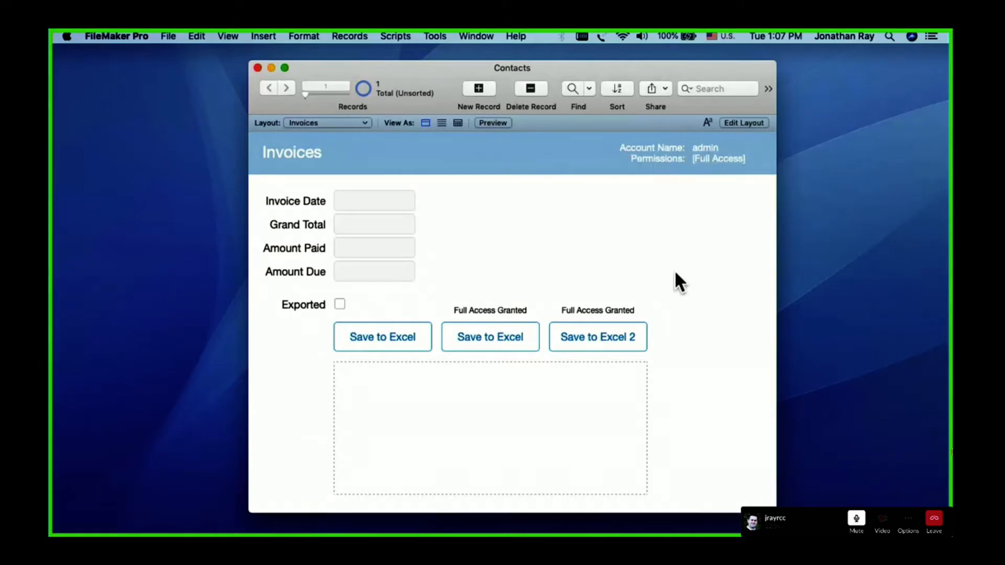
Insert a CurrentDate symbol in the blank area beside the invoice fields of the Invoices layout and view it in Browse mode
click(739, 122)
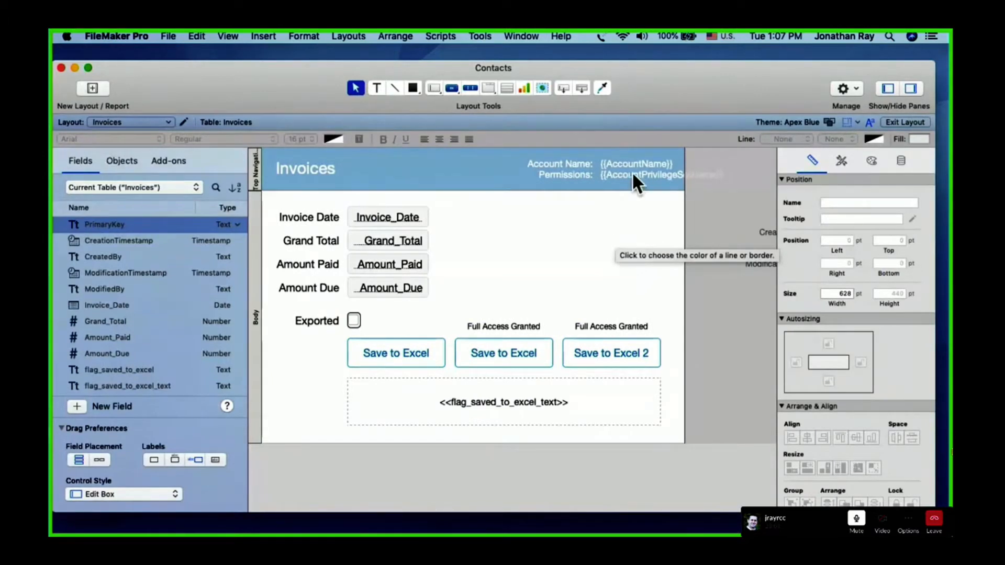
click(610, 159)
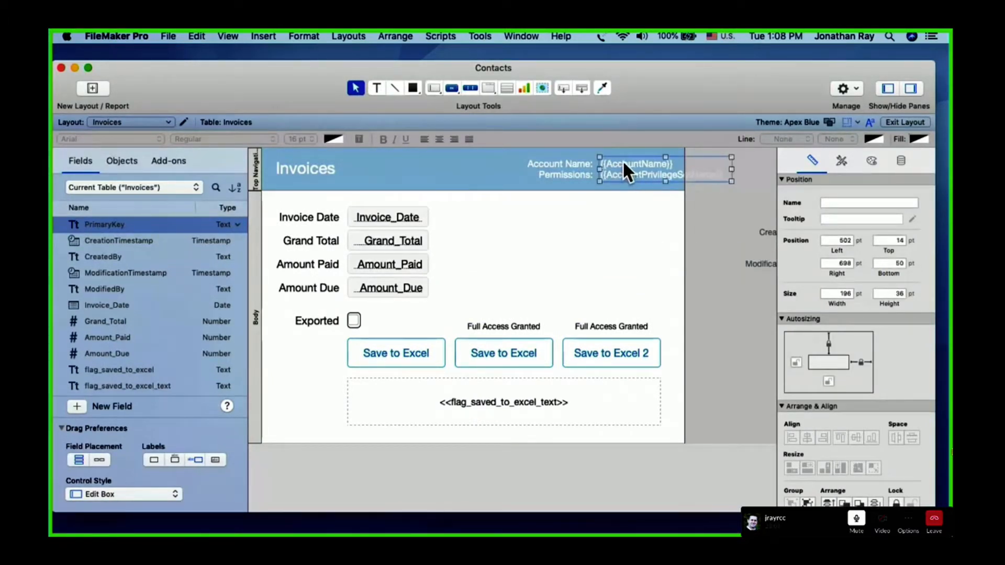
click(504, 229)
click(263, 34)
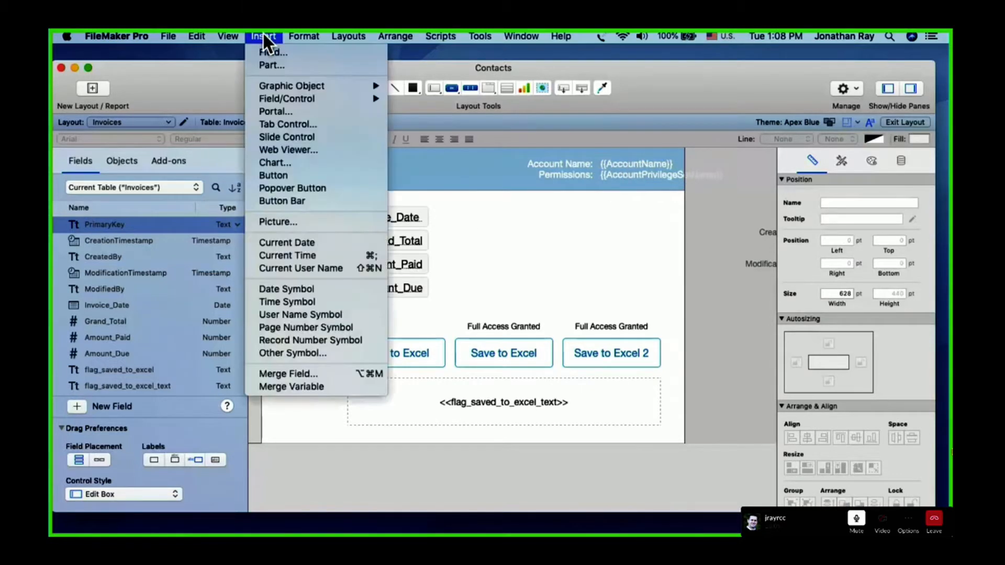
click(280, 353)
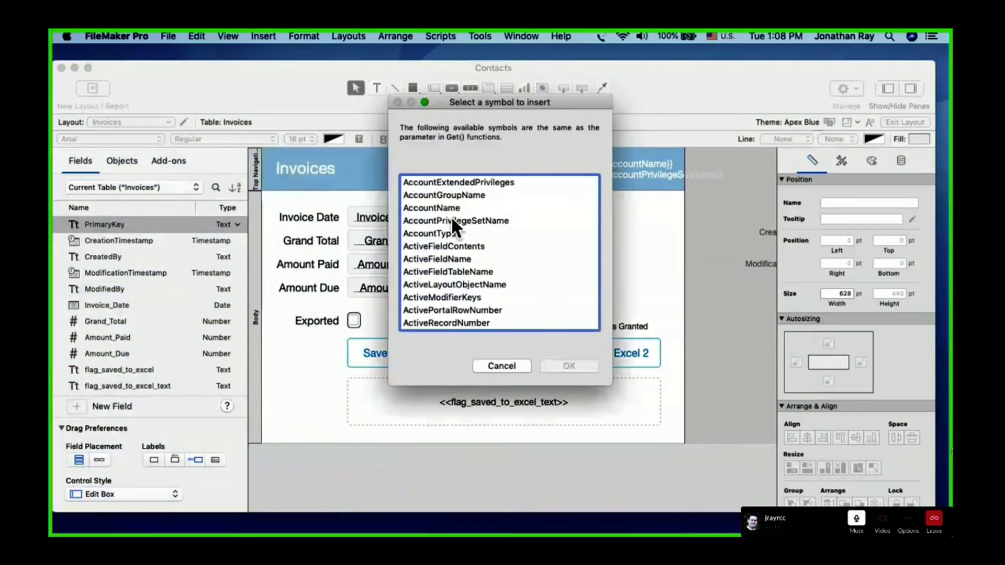
scroll(450, 215, down, 5)
click(435, 216)
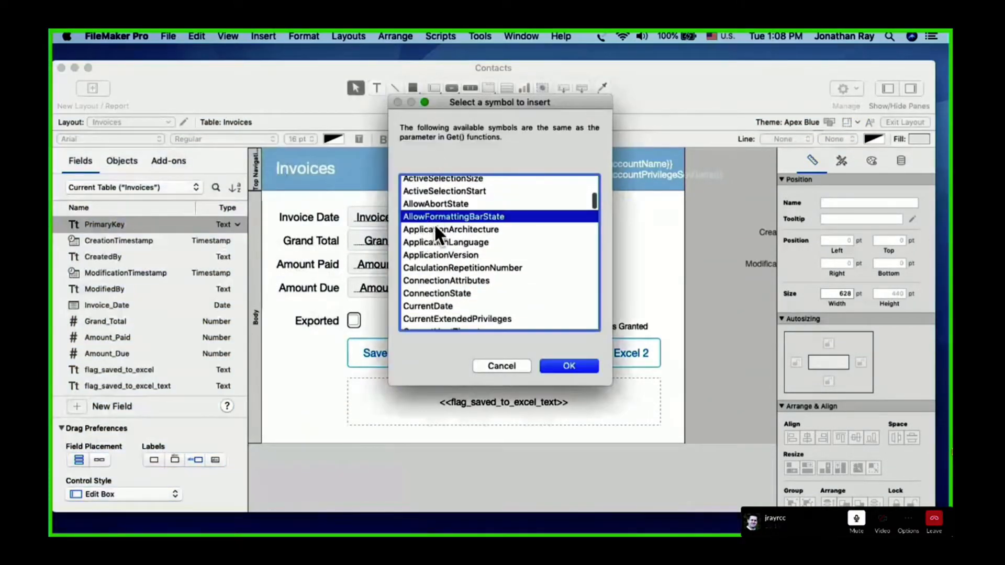
scroll(426, 295, down, 2)
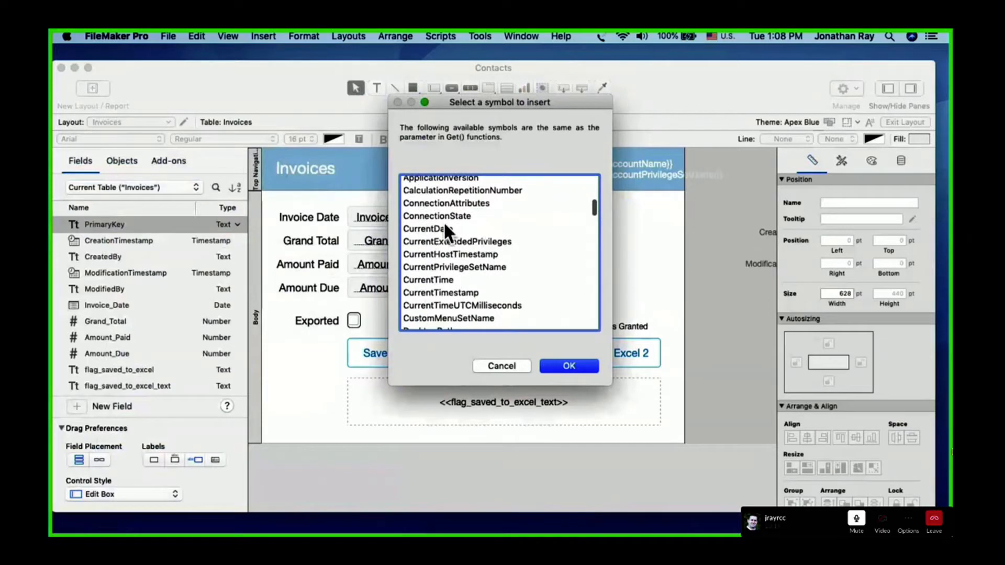
click(423, 227)
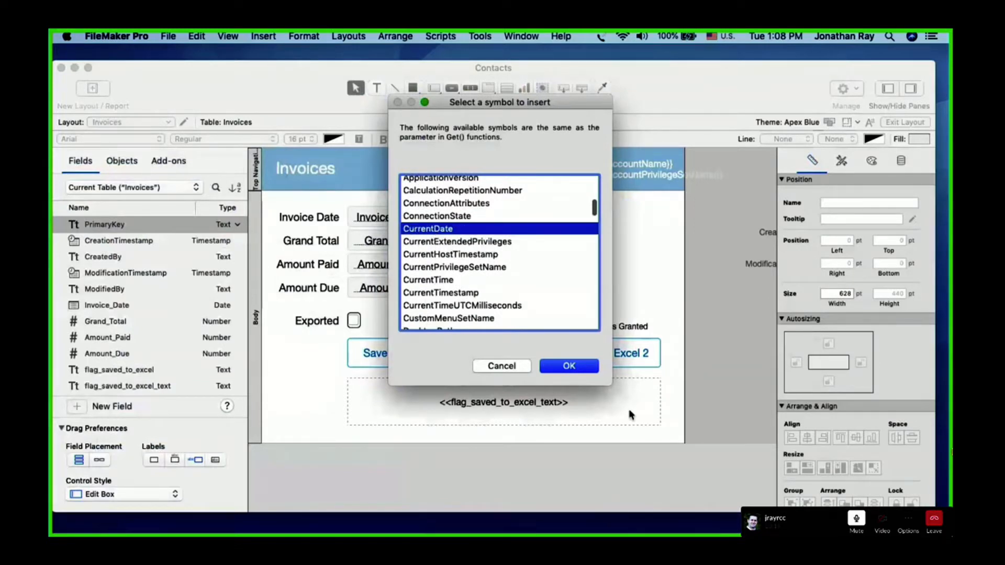
click(568, 365)
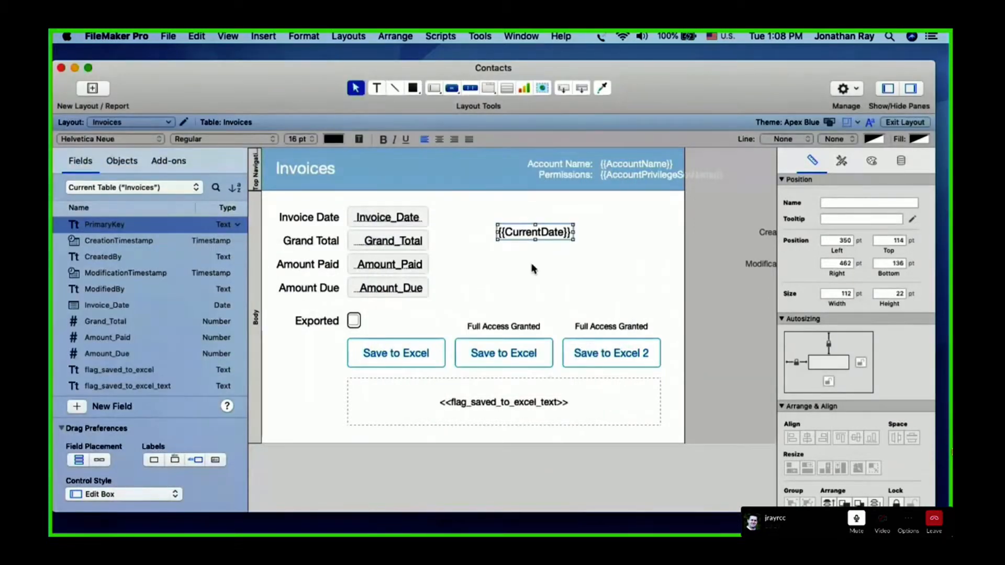
click(905, 122)
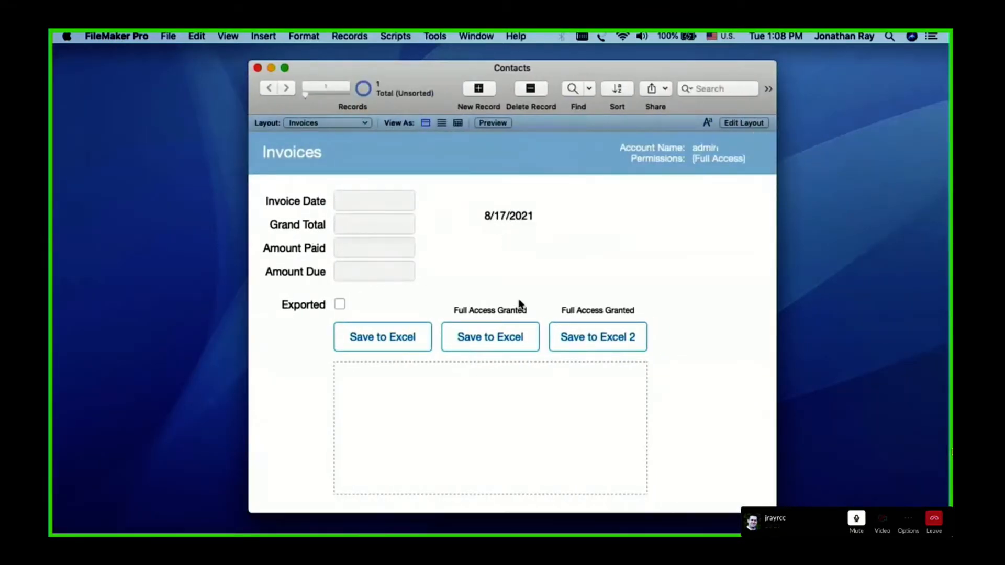
Delete the CurrentDate symbol from the Invoices layout and return to Browse mode
key(super+l)
click(530, 233)
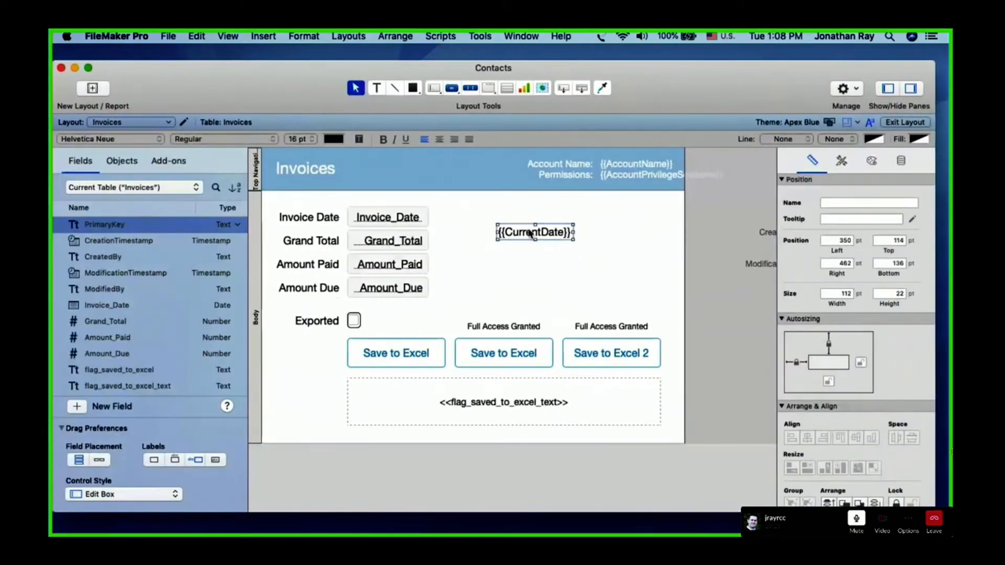
key(Delete)
key(super+b)
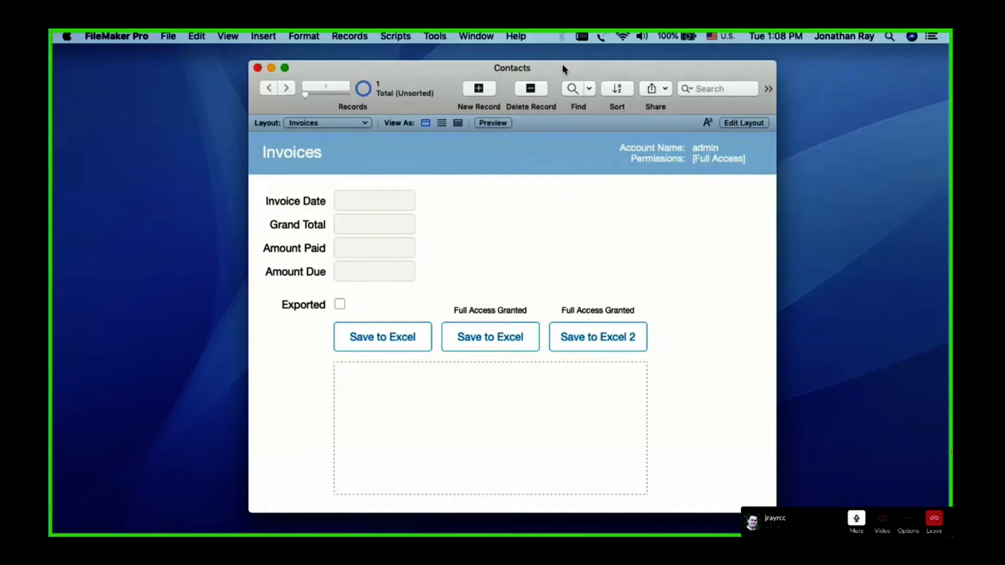
drag(563, 68, 550, 65)
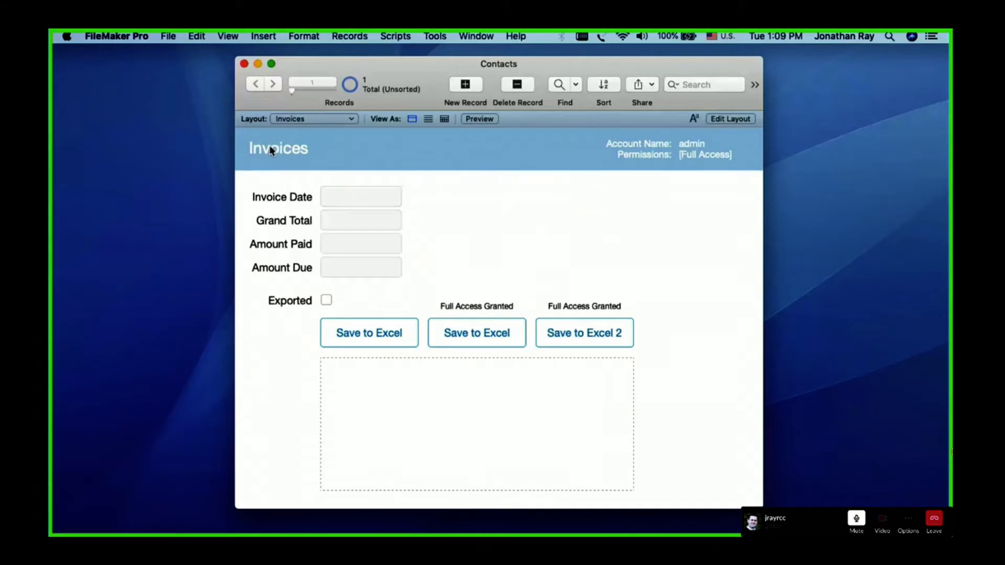
click(298, 118)
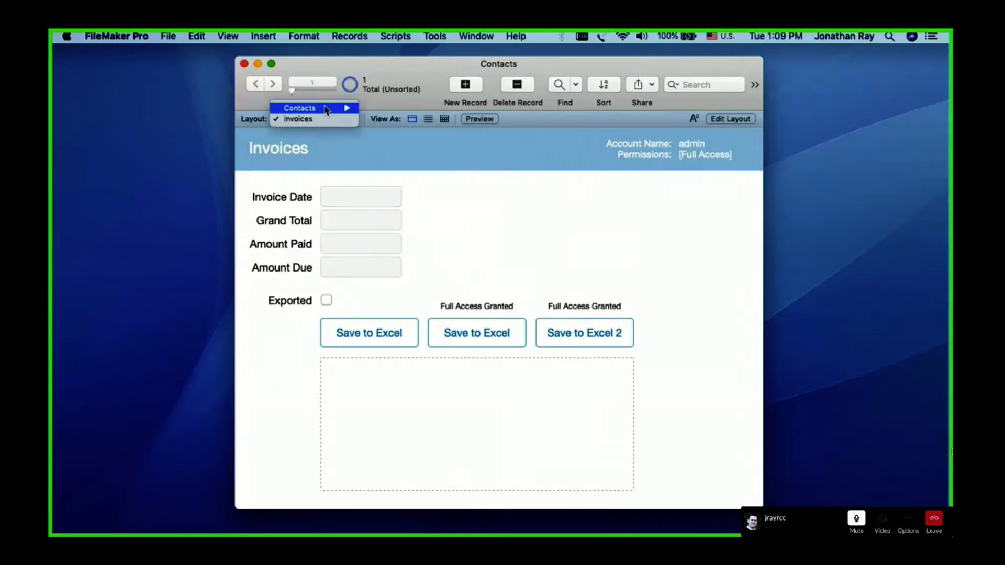
click(471, 208)
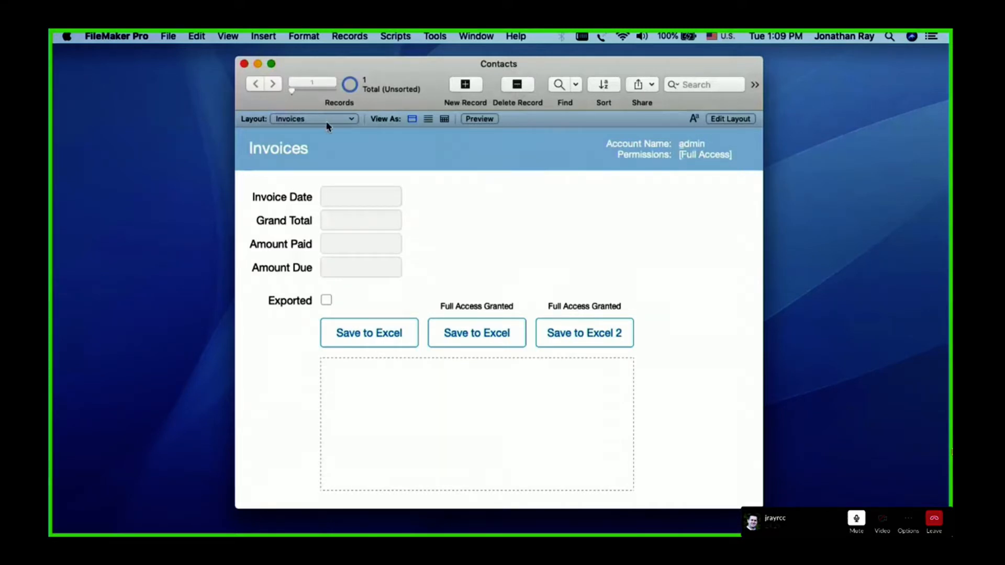
click(167, 37)
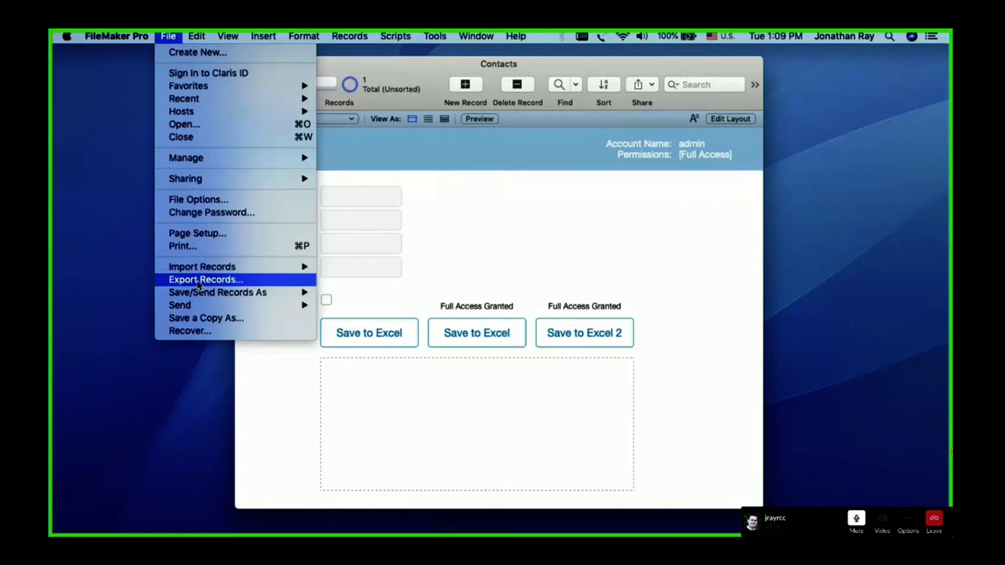
click(520, 202)
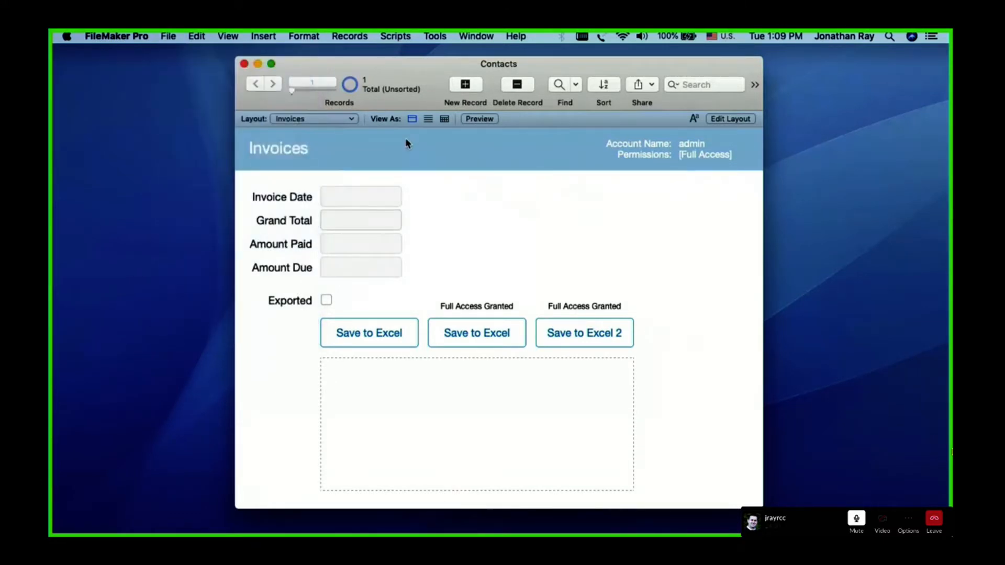
click(335, 36)
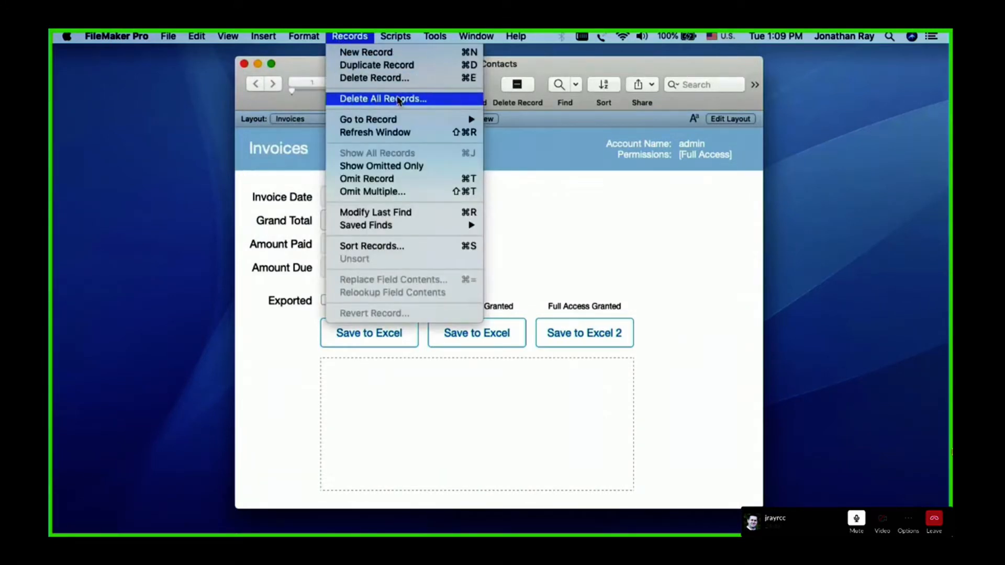
click(549, 203)
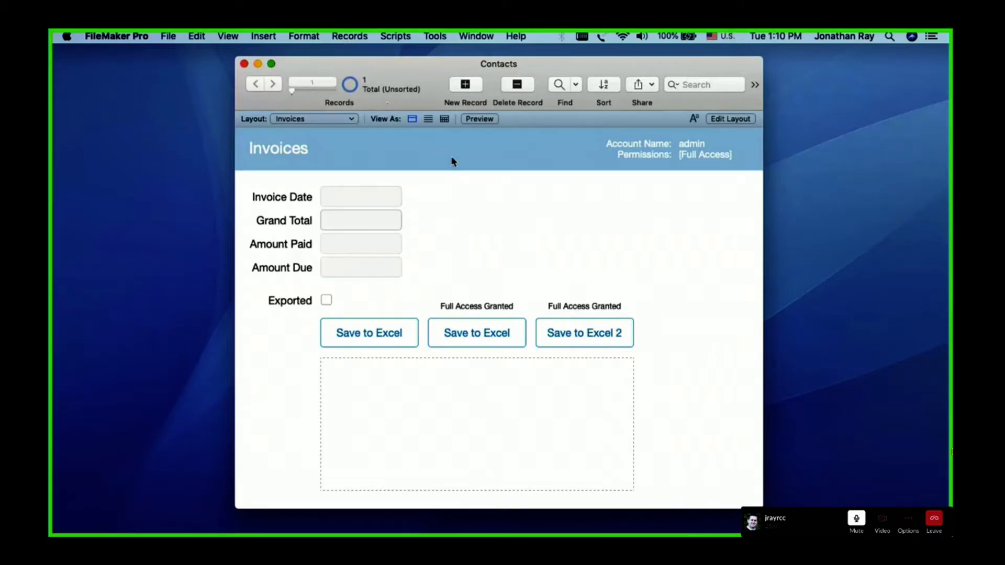
Open the security management of the Contacts file and bring up the privilege sets in its advanced settings
click(167, 37)
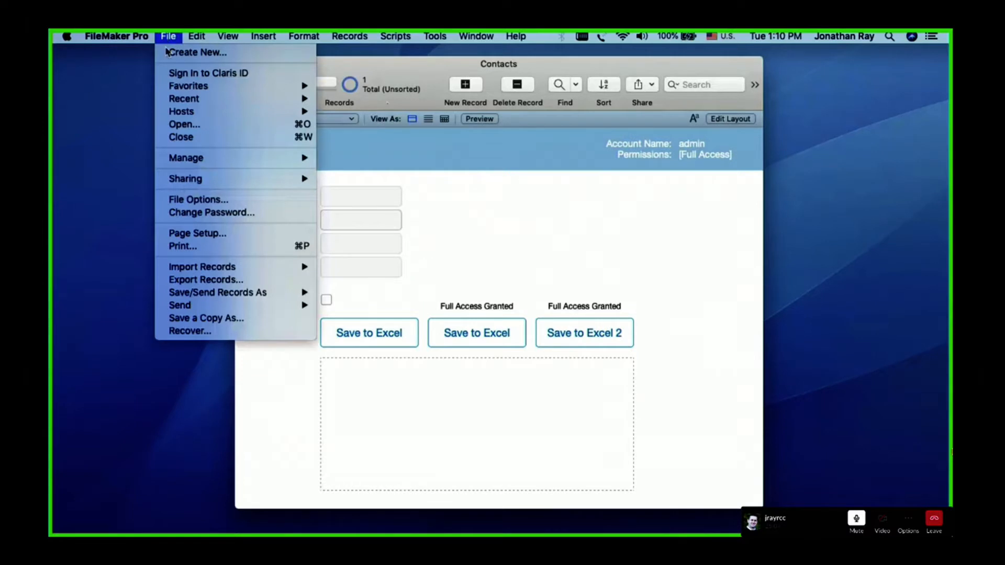
mouse_move(258, 158)
click(337, 176)
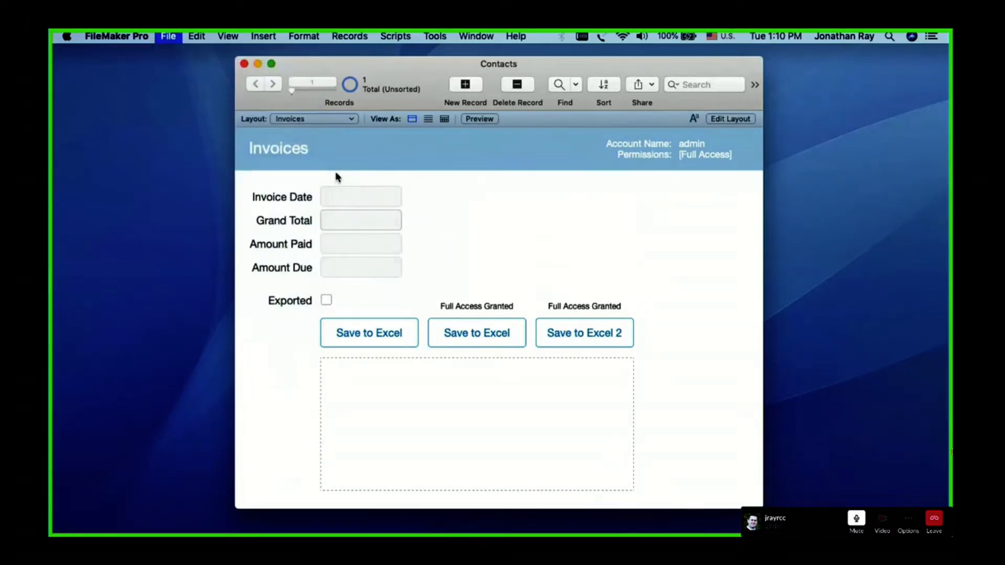
drag(413, 64, 609, 80)
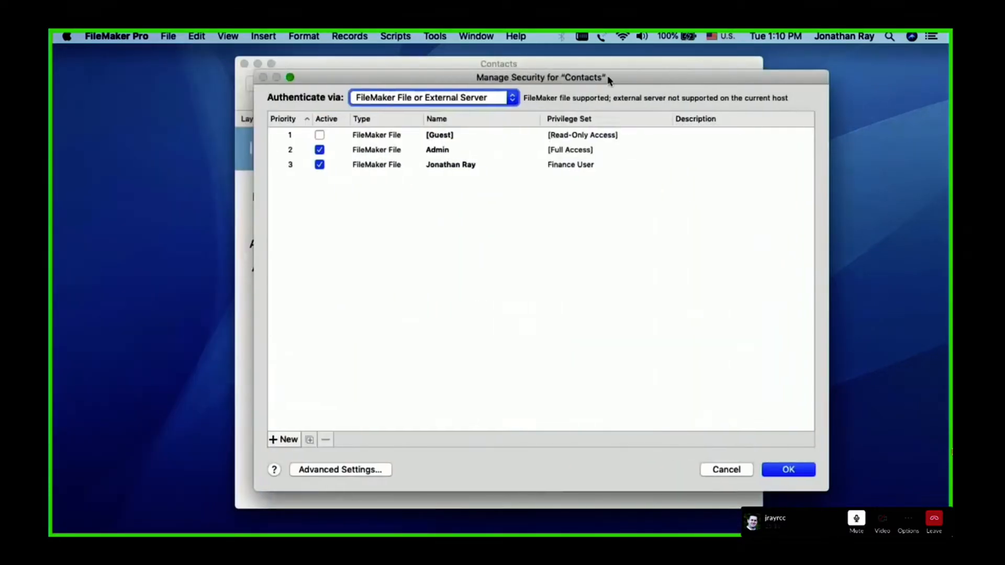
click(316, 474)
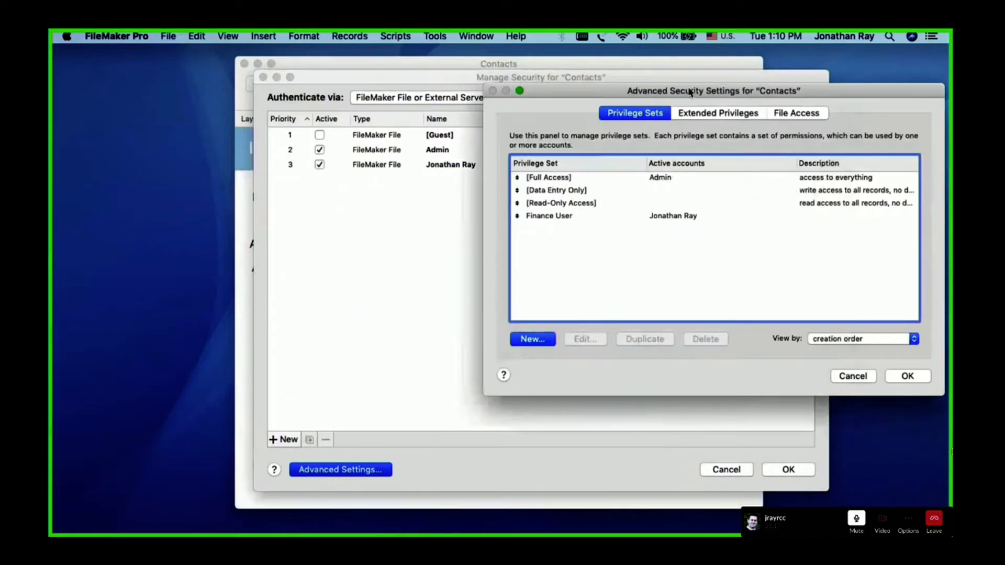
drag(690, 92, 543, 96)
Go through the built-in privilege sets [Full Access], [Data Entry Only] and [Read-Only Access] in the list
click(404, 183)
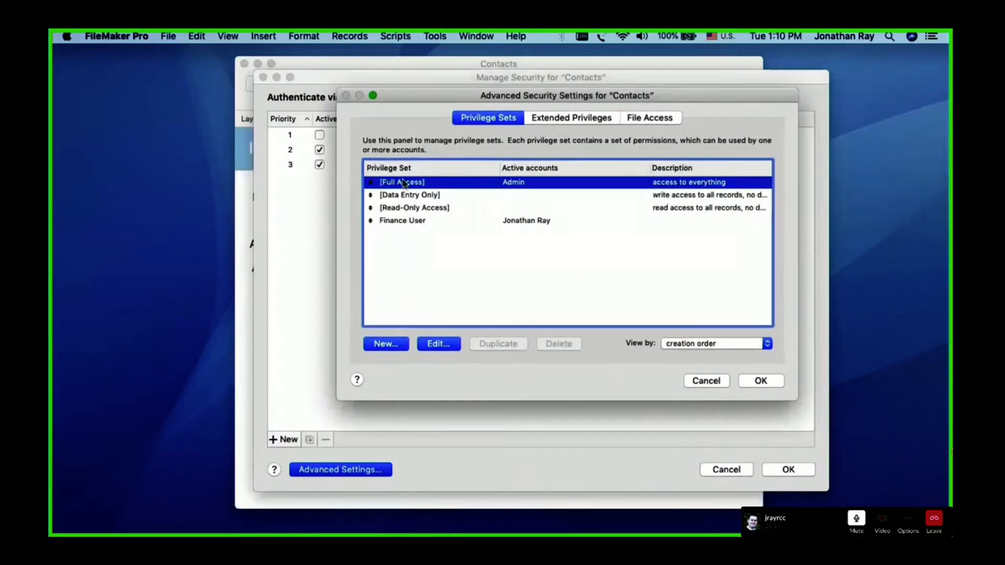
click(396, 197)
click(397, 210)
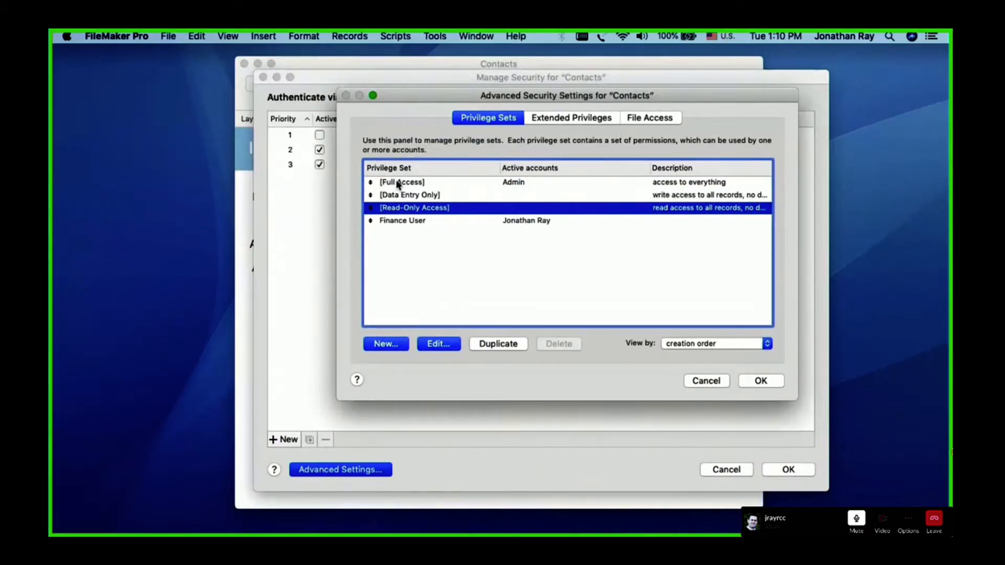
click(394, 183)
click(395, 197)
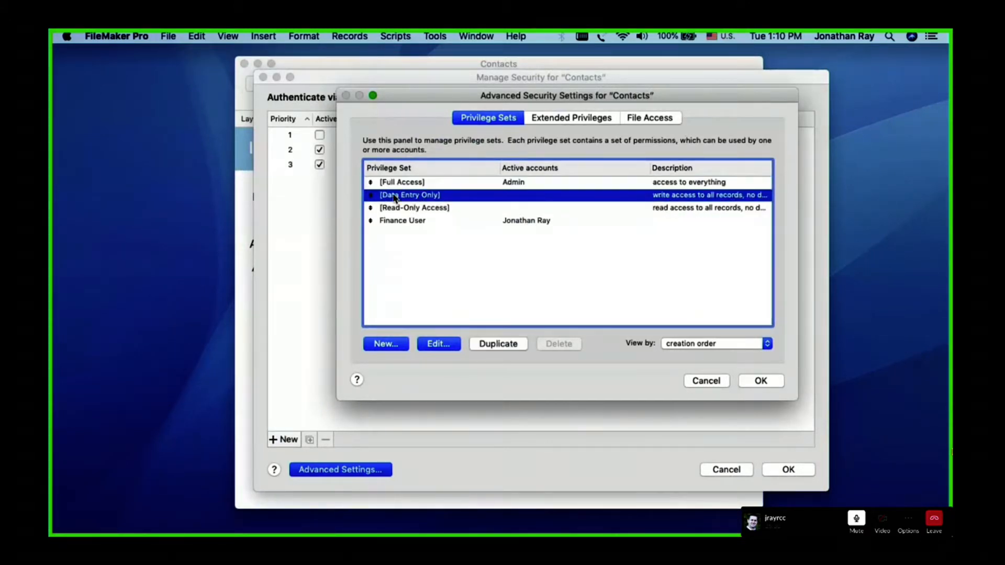
click(395, 209)
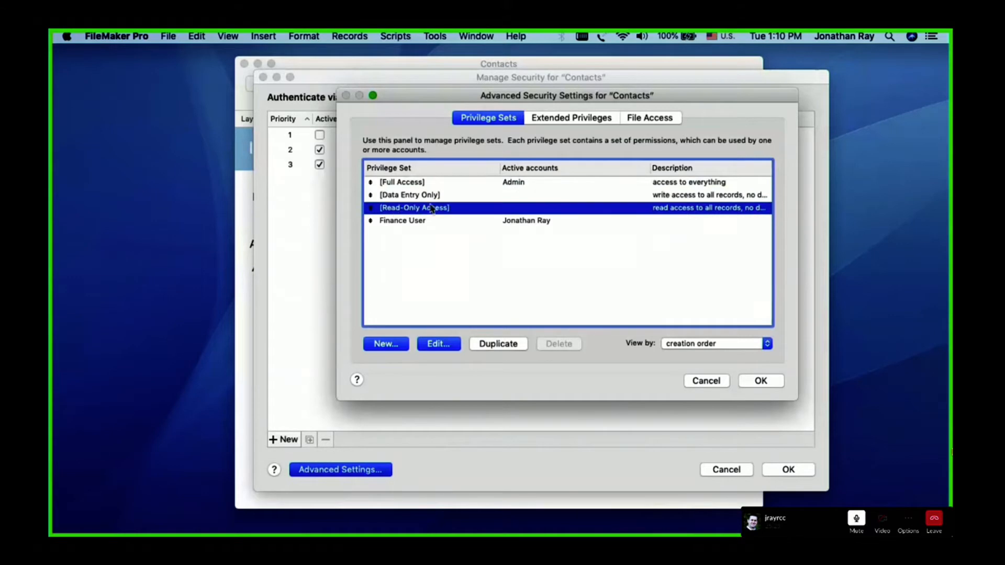
Open the Finance User privilege set for editing and bring up its custom record privileges
click(397, 223)
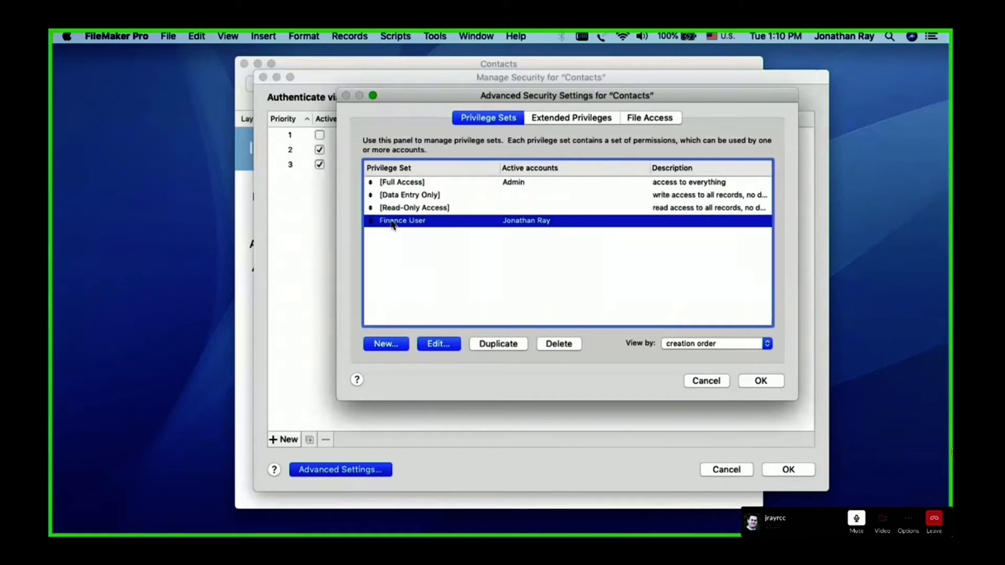
double_click(458, 224)
drag(405, 111, 443, 70)
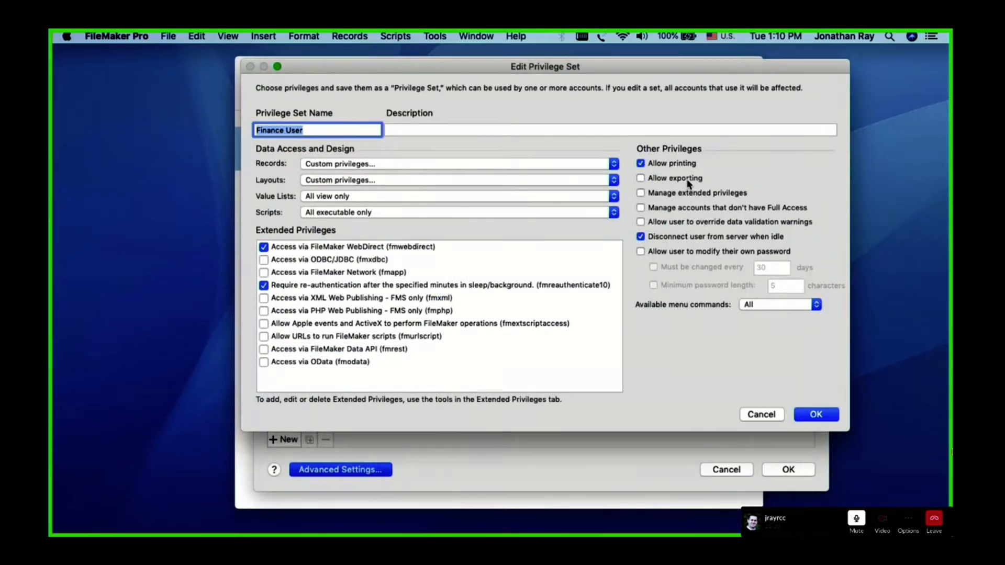
click(334, 165)
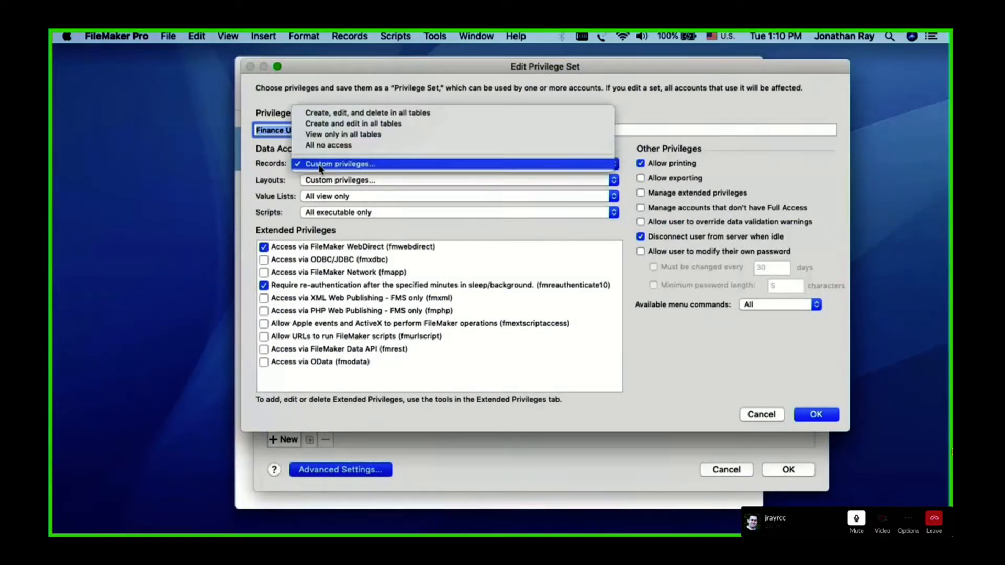
click(321, 165)
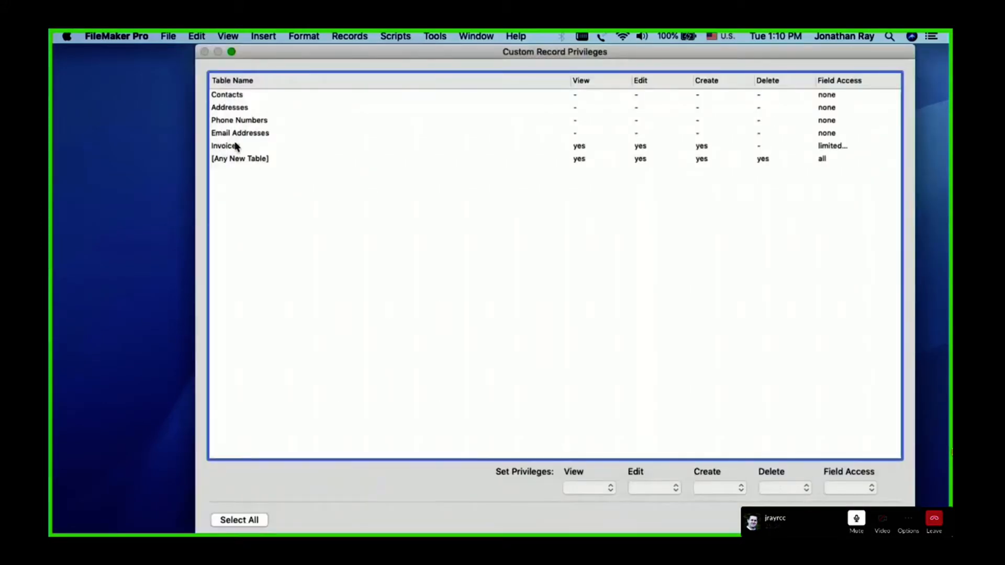
Review the limited field access of the Invoices table, including flag_saved_to_excel, and close all the security dialogs with their settings accepted
click(235, 147)
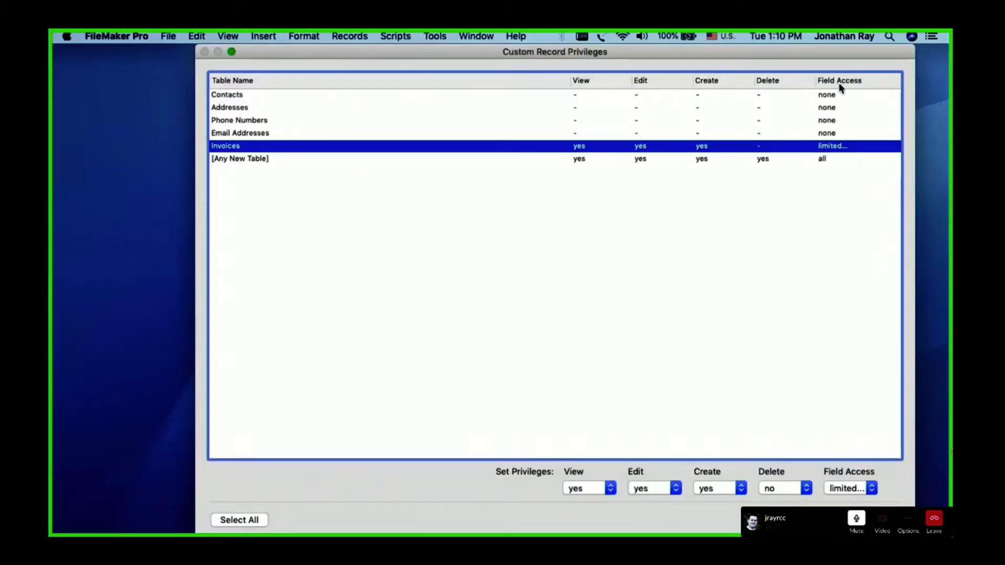
click(855, 488)
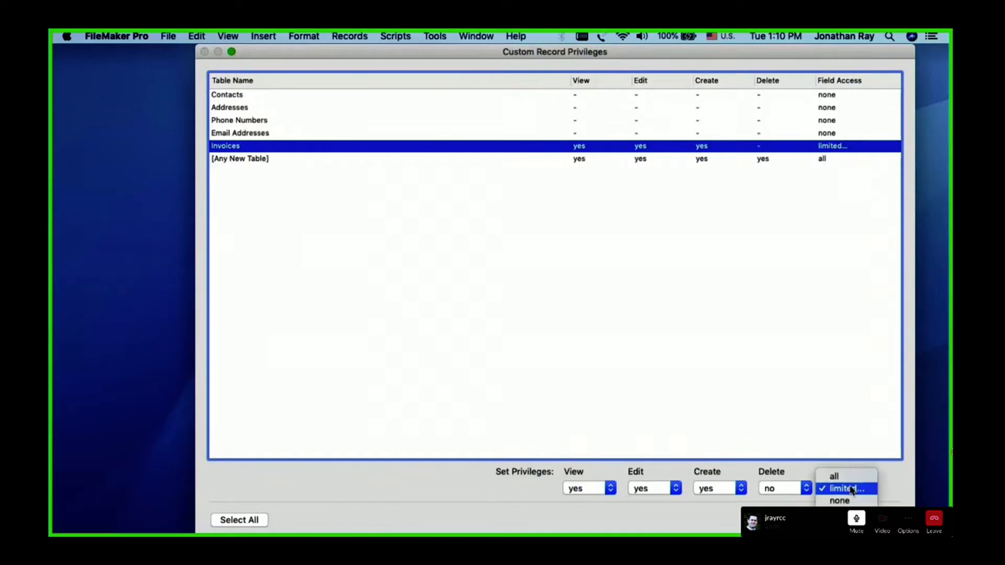
click(852, 488)
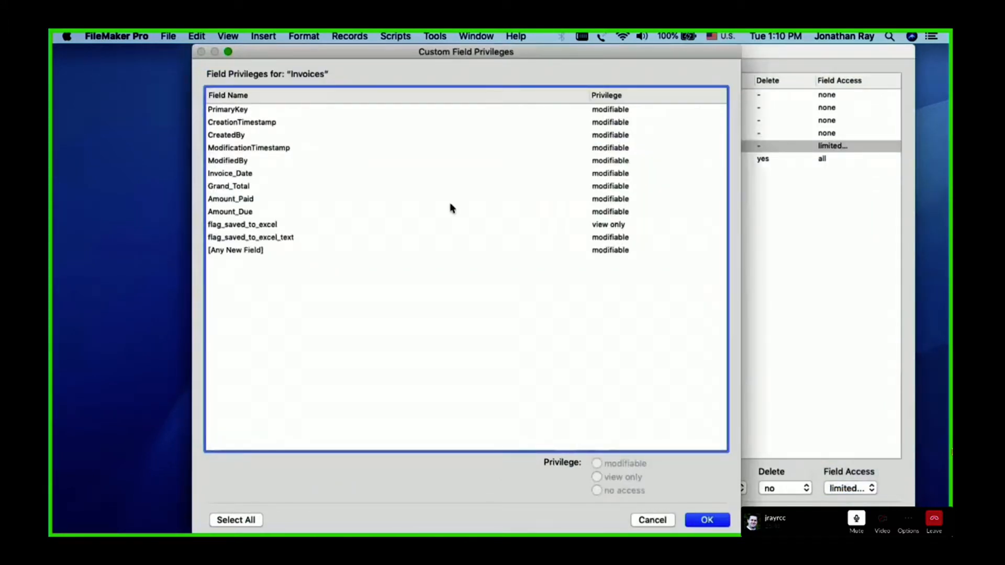
click(253, 226)
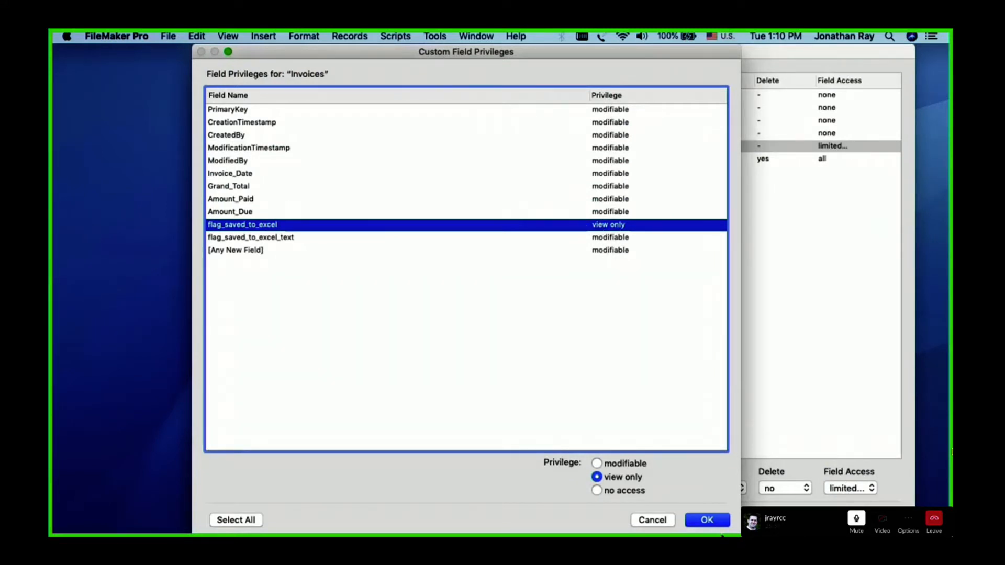
click(707, 520)
click(879, 520)
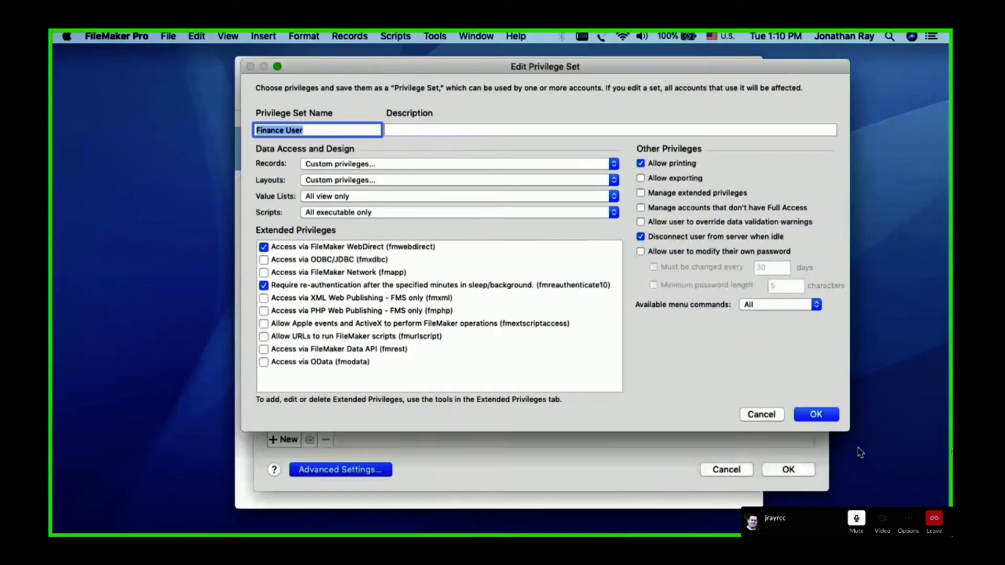
click(817, 416)
click(760, 381)
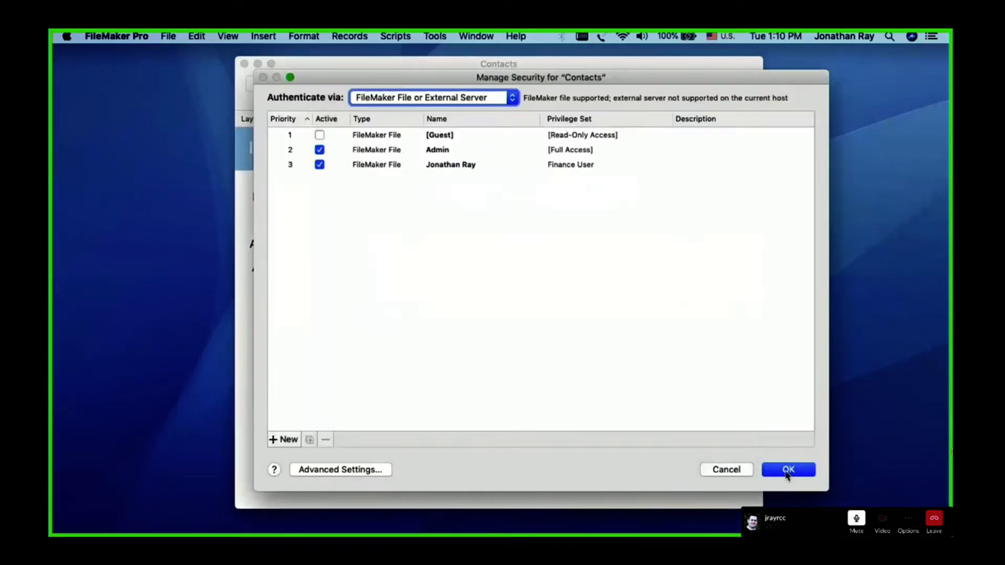
click(788, 470)
Sign in to the Contacts file again with the Finance User account's name and password
click(703, 155)
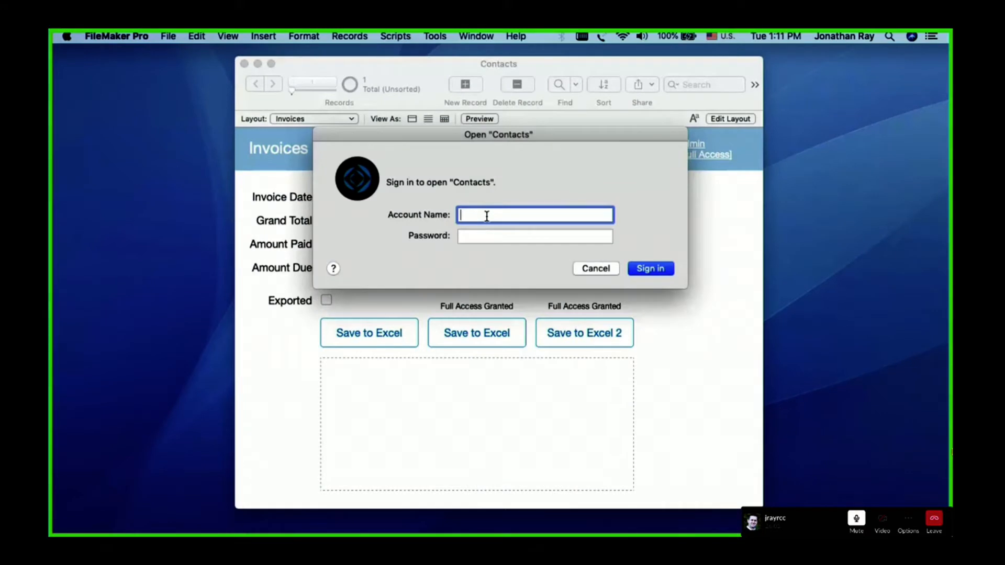
key(Tab)
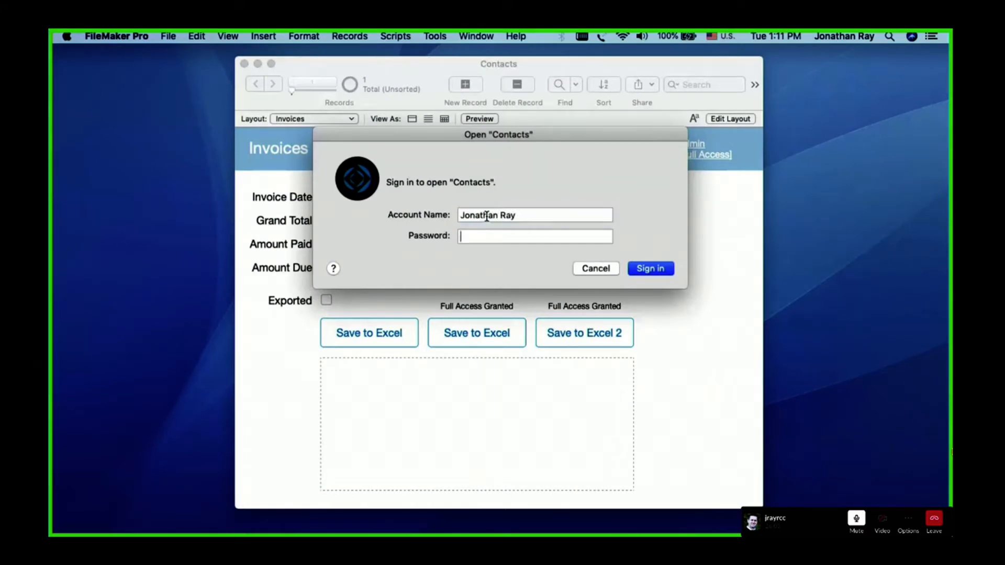
text(•••)
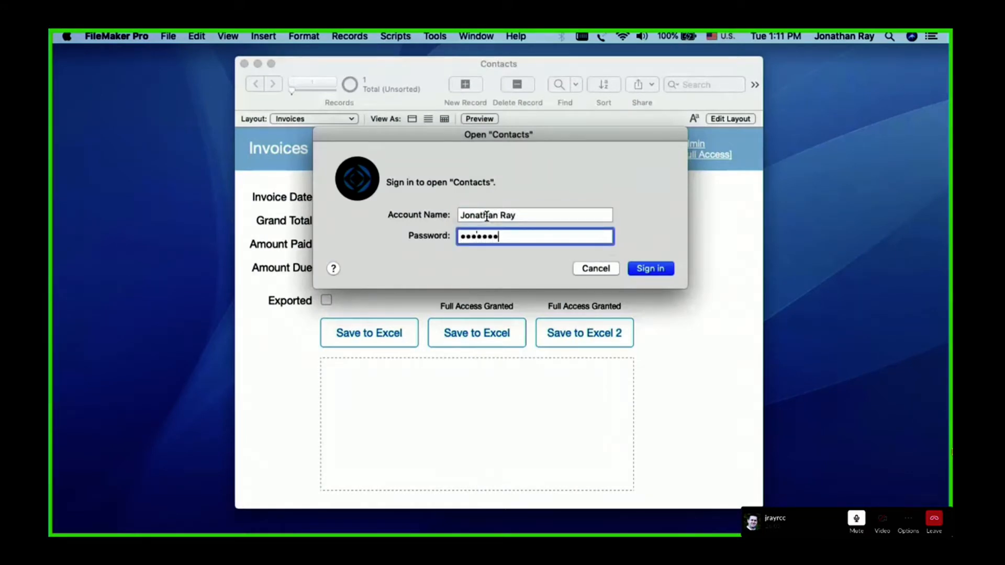
text(••••)
key(Return)
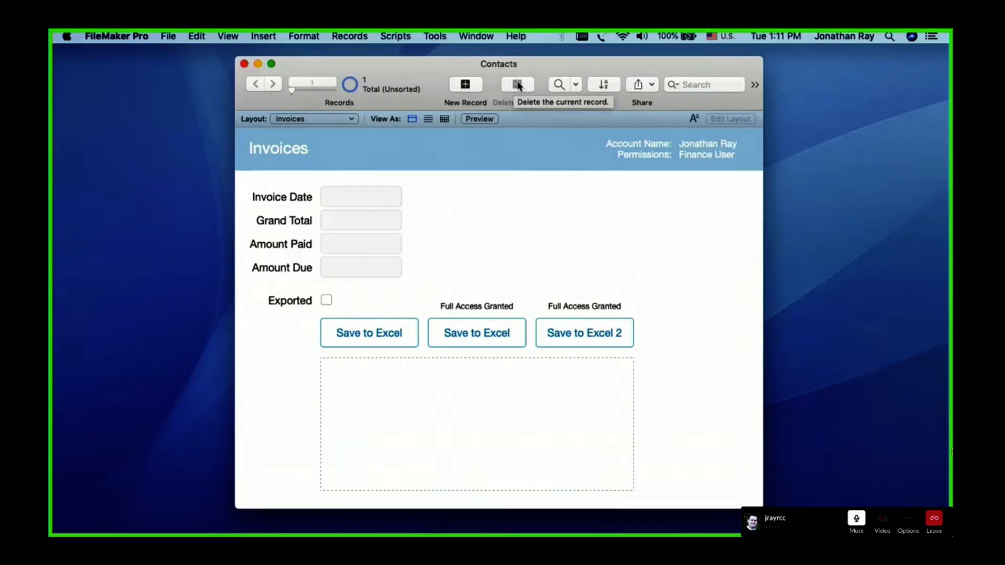
Check which record deletion and export commands are available to the Finance User account
click(350, 38)
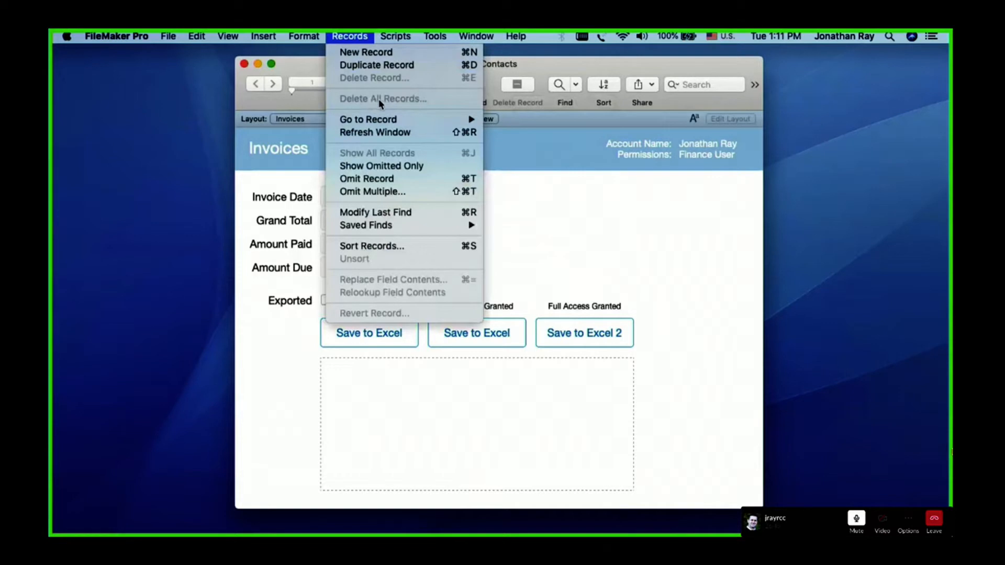
mouse_move(158, 36)
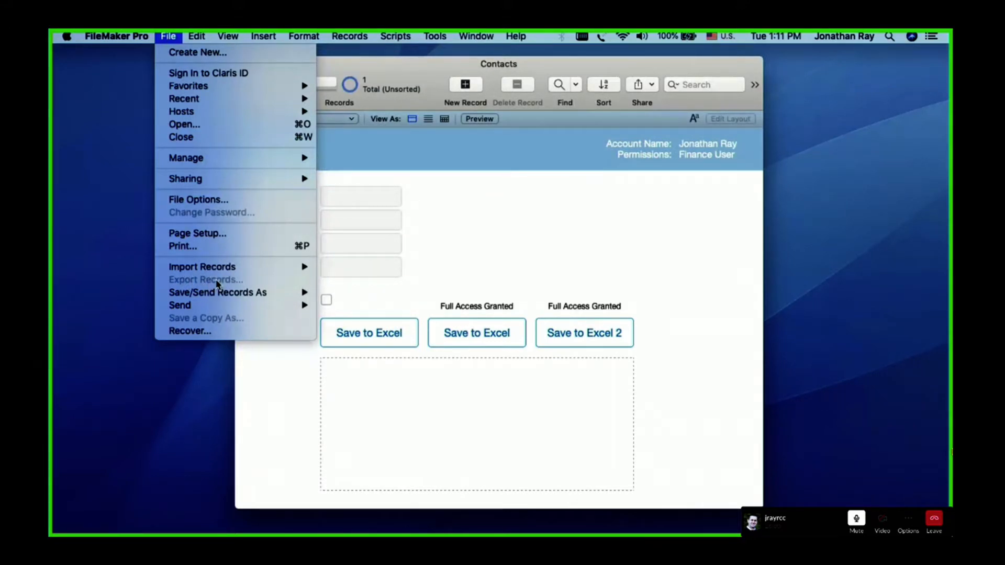
click(523, 191)
Fill in the invoice with date 8/18/2021, a Grand Total of 500 and an Amount Paid of 100, committing the record
click(346, 198)
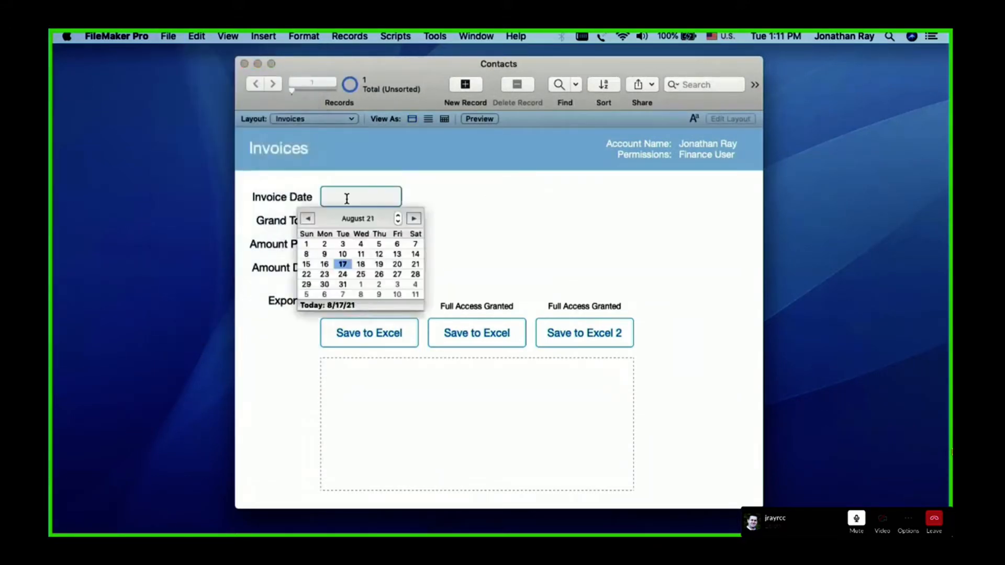
click(360, 263)
click(345, 219)
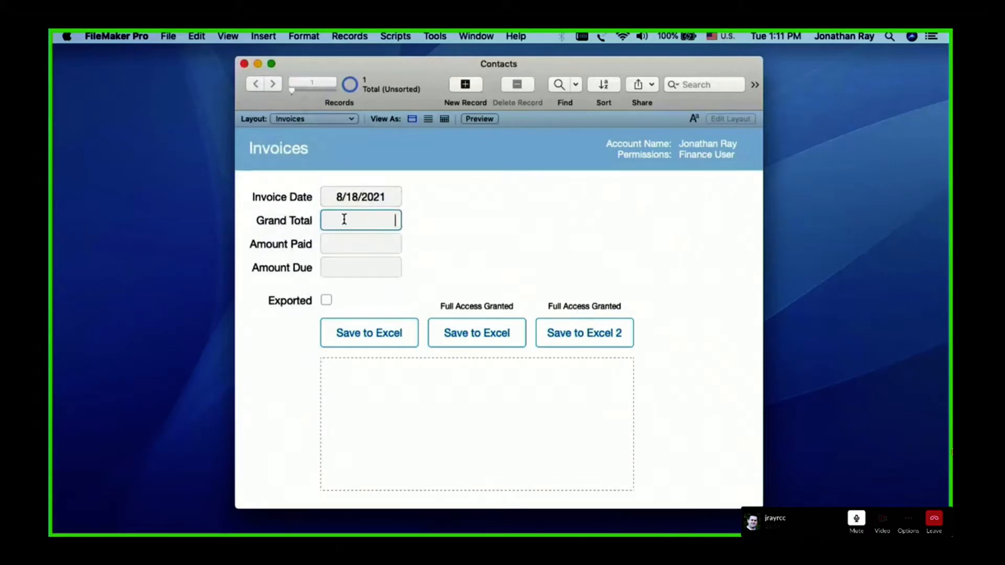
text(500)
click(359, 240)
text(100)
click(512, 240)
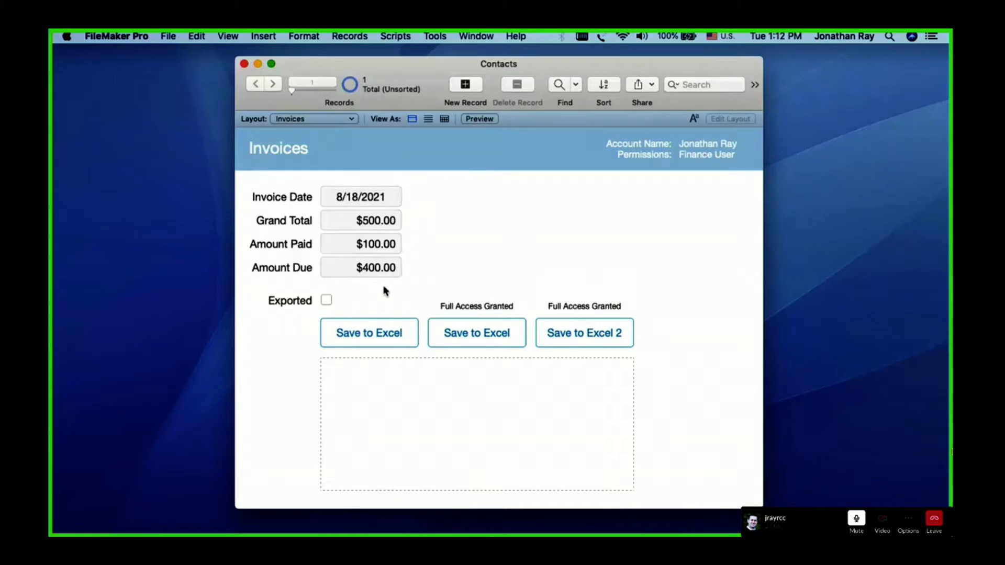
Try to mark the invoice as Exported and dismiss the alert
click(326, 300)
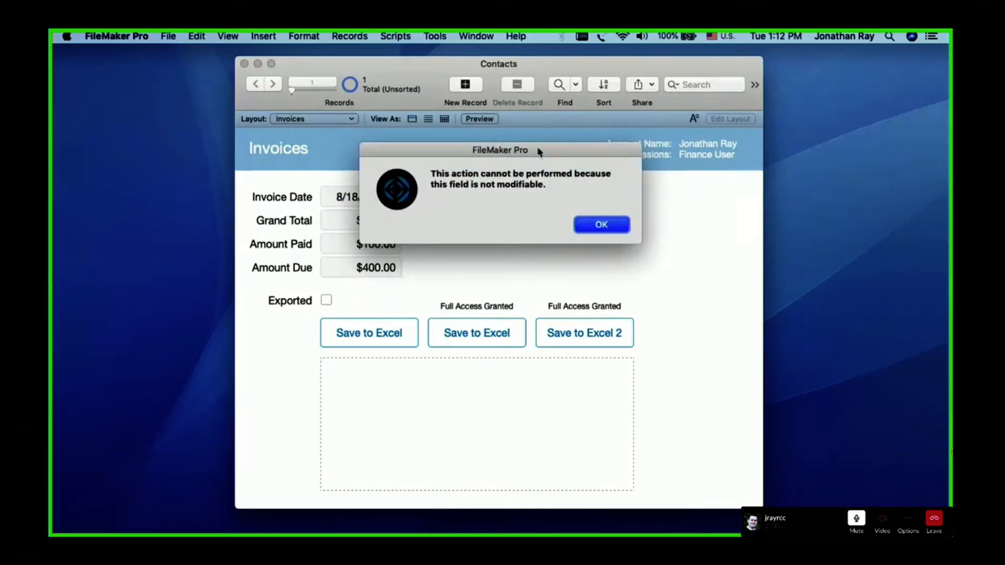
drag(539, 152, 541, 195)
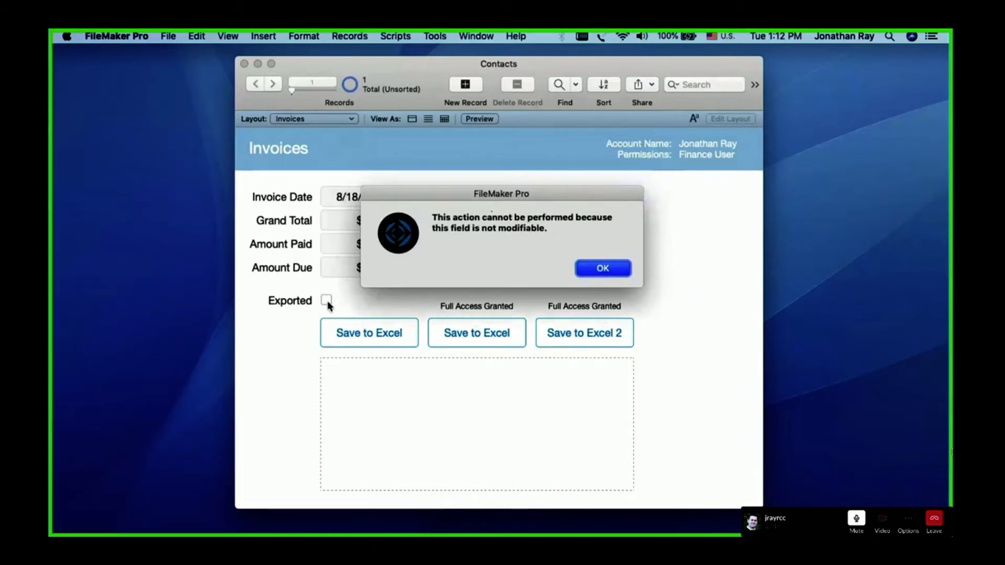
click(603, 268)
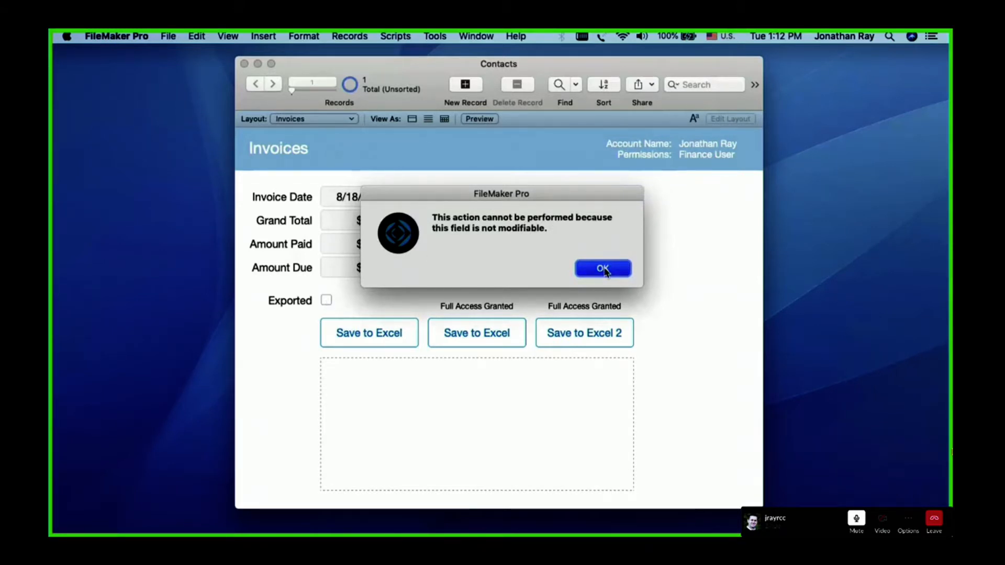
Look through the layouts available to the Finance User account and stay on the Invoices layout
click(335, 119)
mouse_move(328, 109)
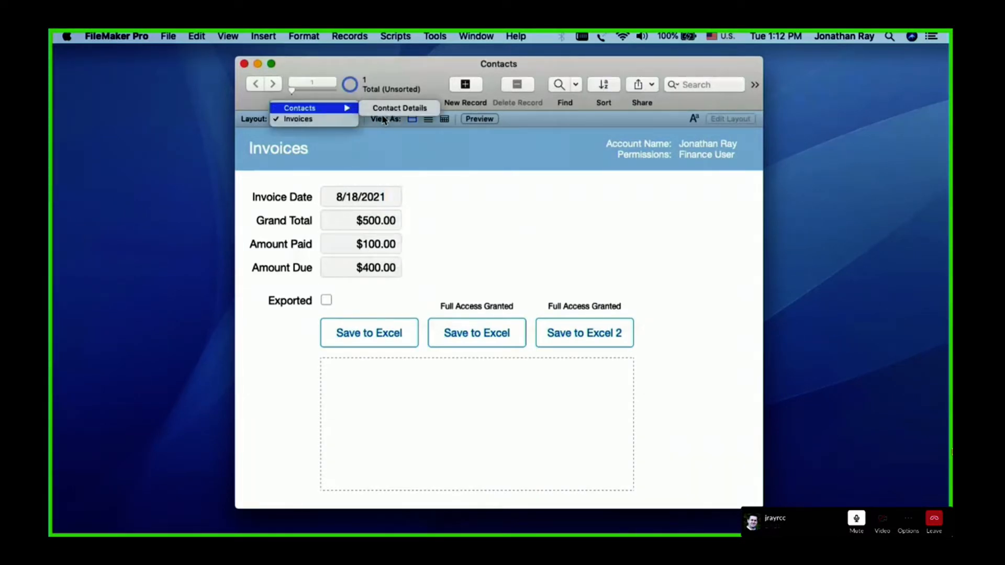
click(485, 190)
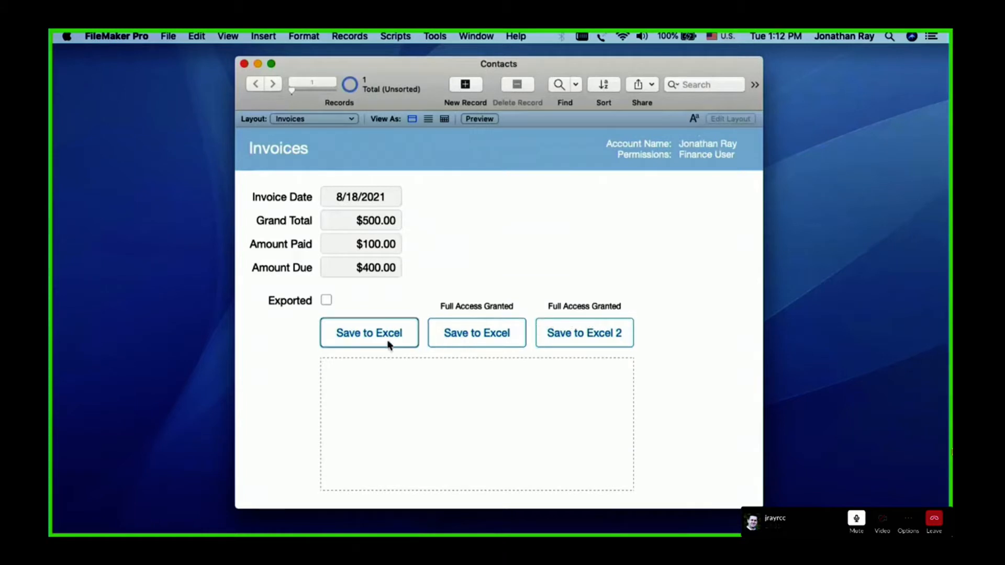
Sign in to the Contacts file again as admin with the account password
click(704, 155)
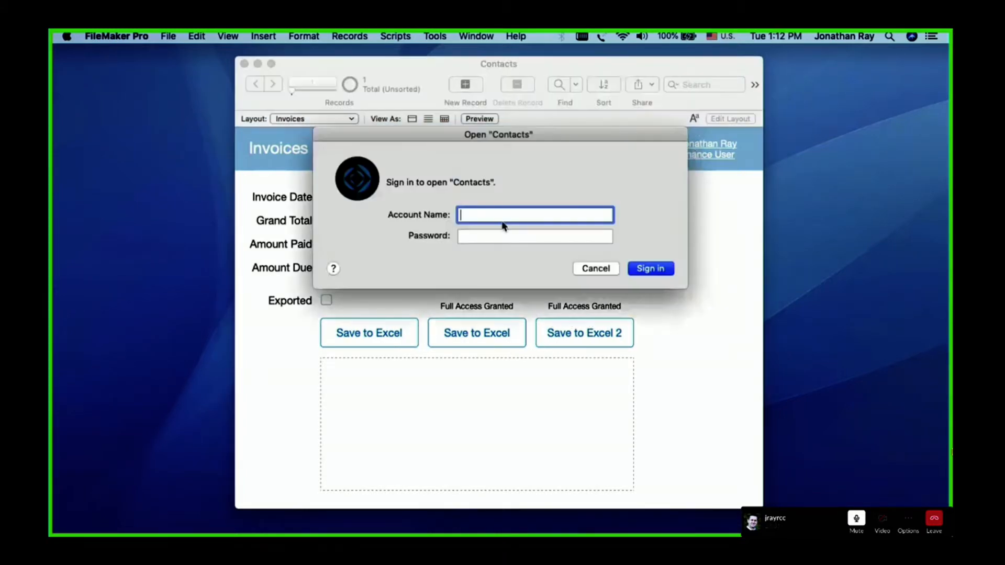
text(admin)
key(Tab)
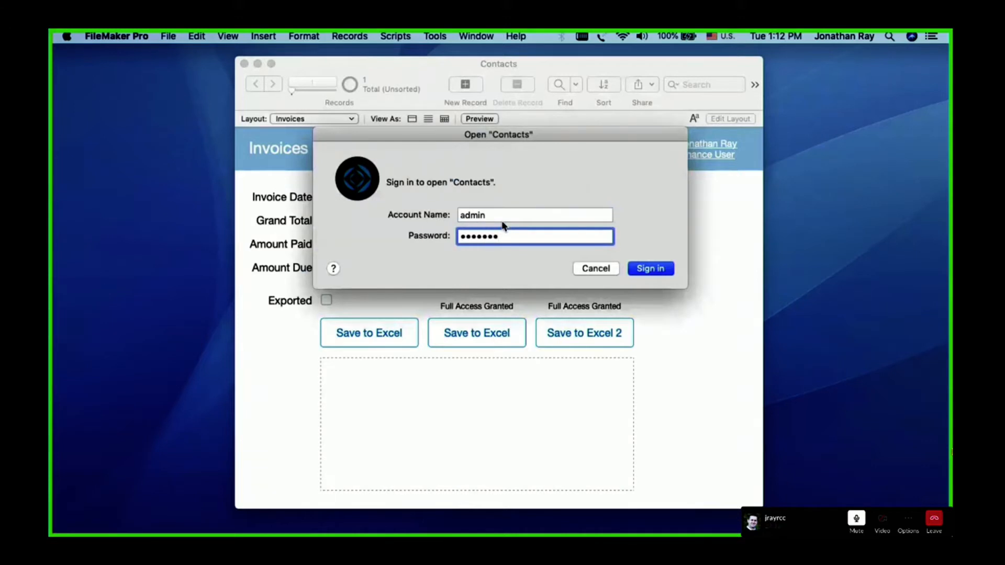
key(Return)
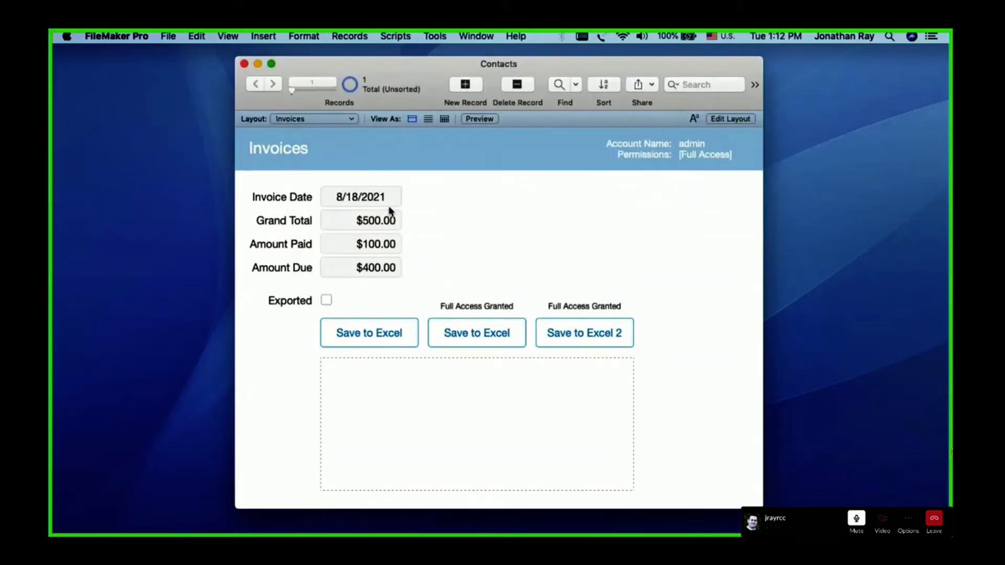
Open the file's Script Workspace and compare the Save Invoice as Excel scripts and their full access settings
click(166, 38)
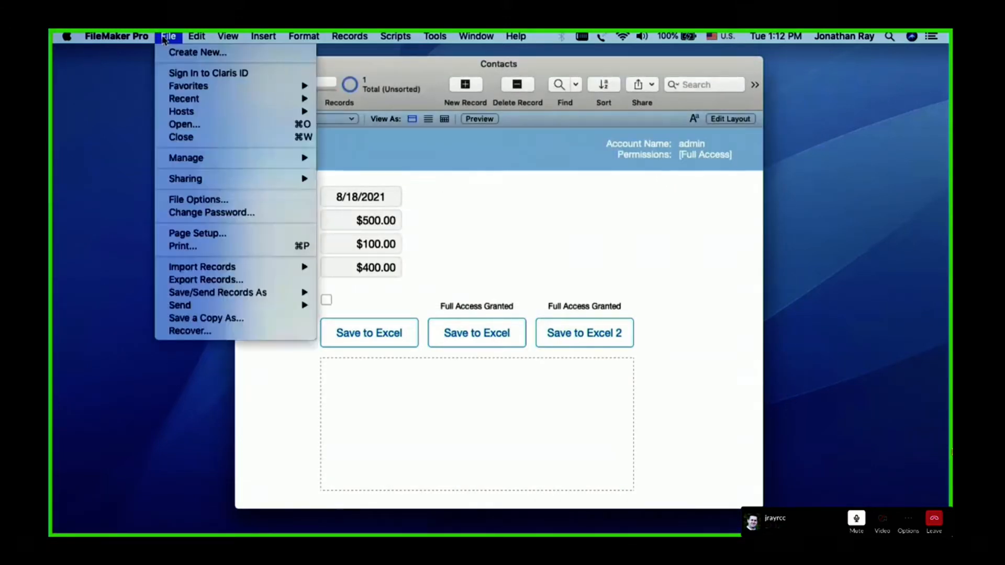
mouse_move(192, 162)
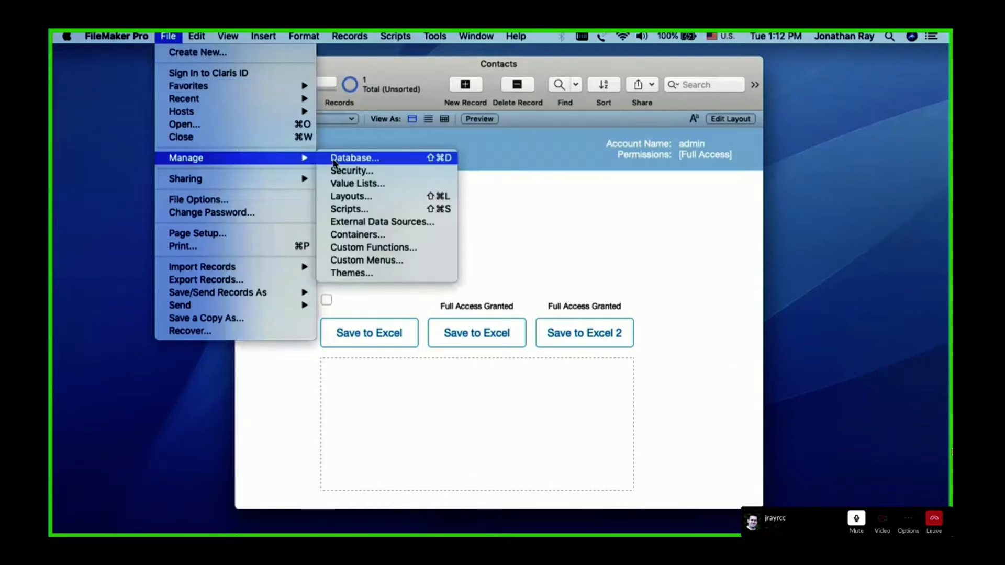
click(355, 208)
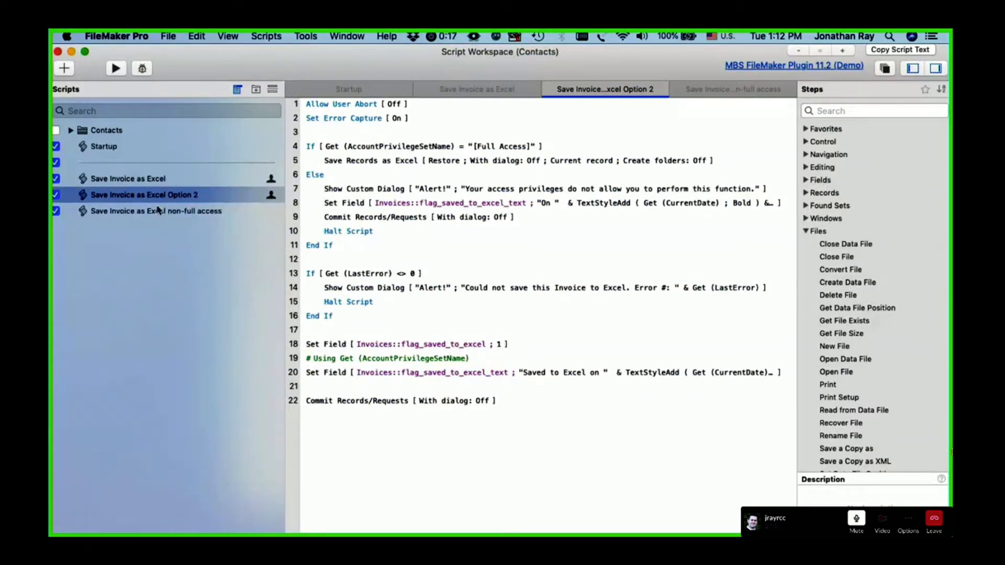
click(151, 214)
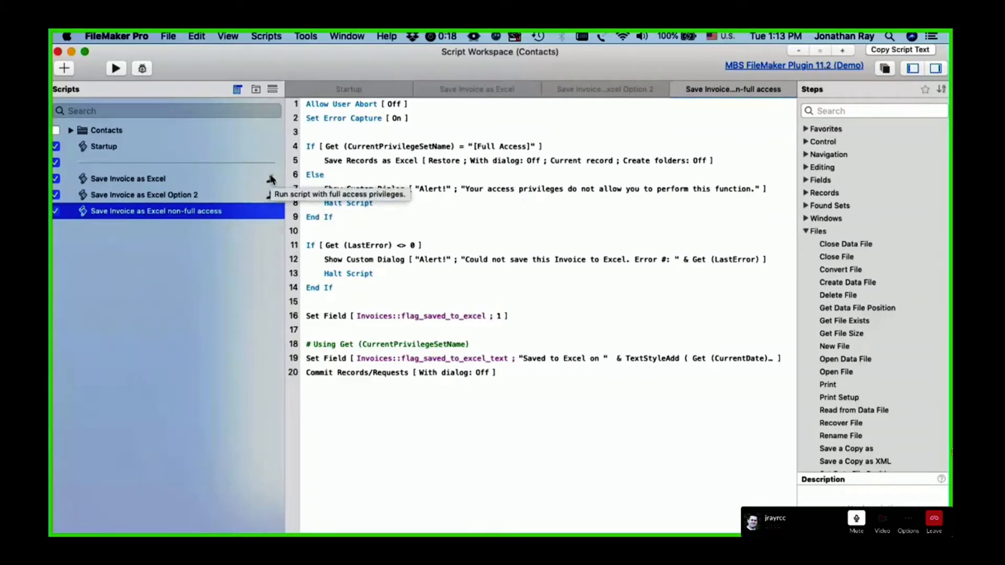
click(218, 178)
click(220, 195)
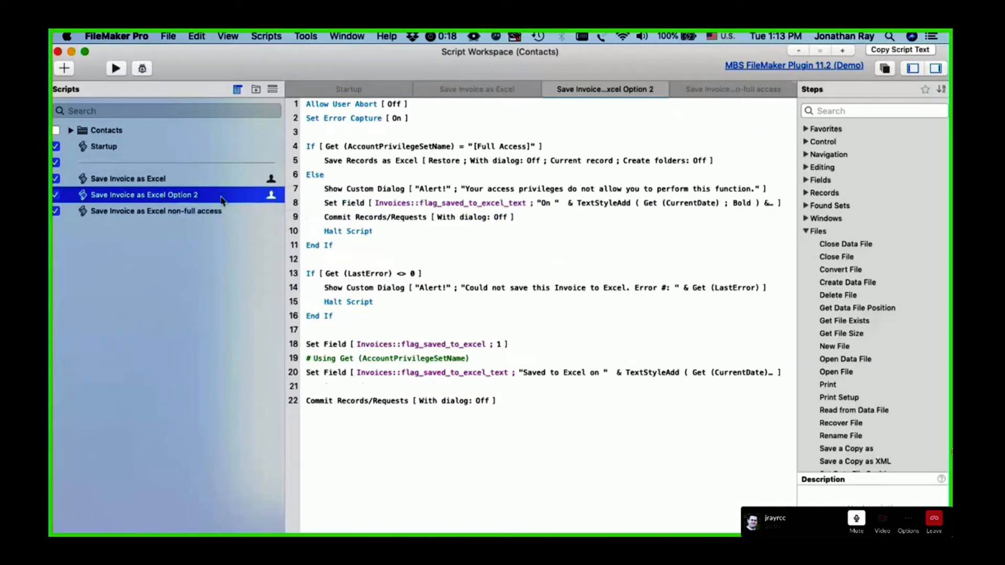
Grant full access privileges to the Save Invoice as Excel non-full access script
click(230, 210)
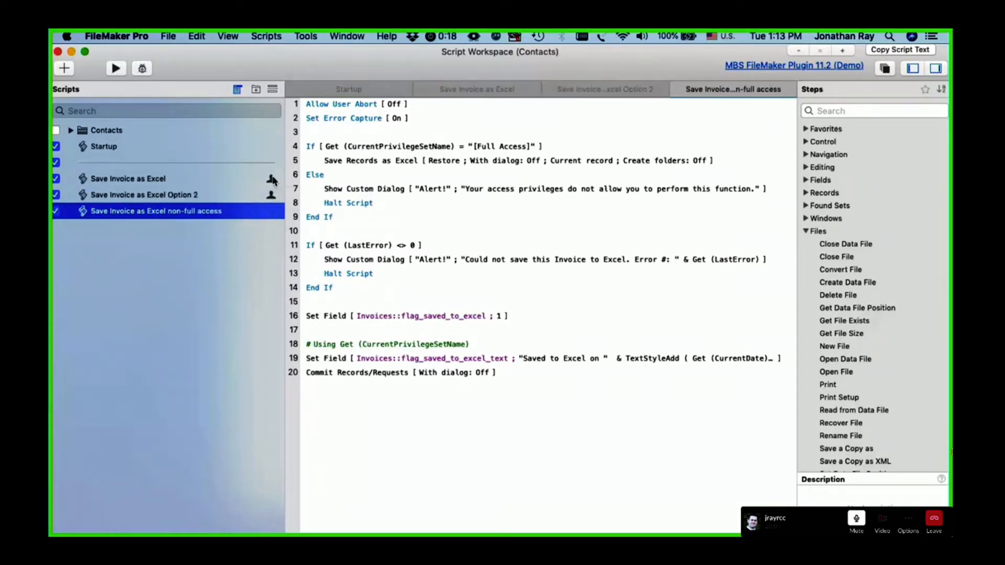
right_click(234, 213)
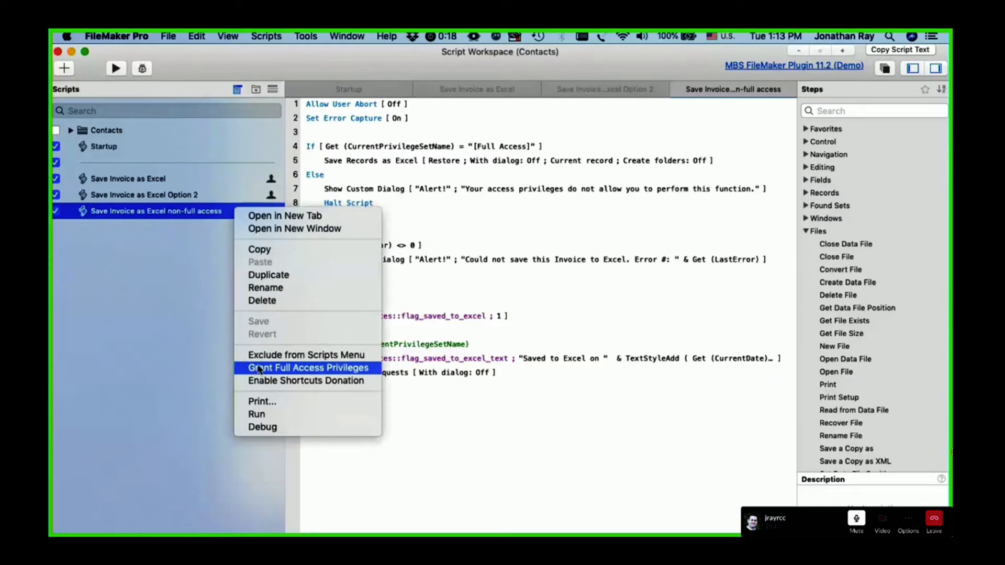
click(354, 368)
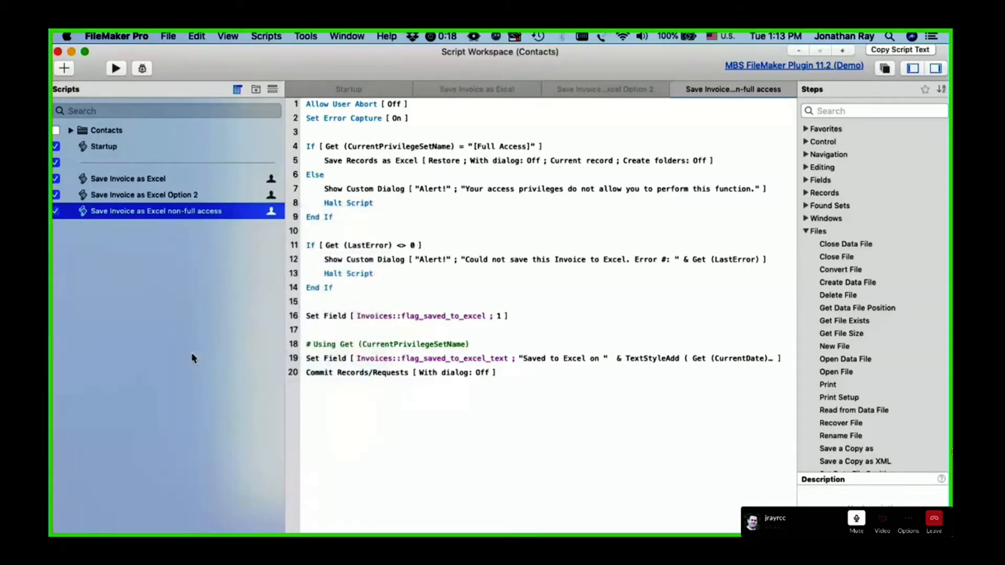
Revoke full access privileges from the Save Invoice as Excel non-full access script
right_click(244, 212)
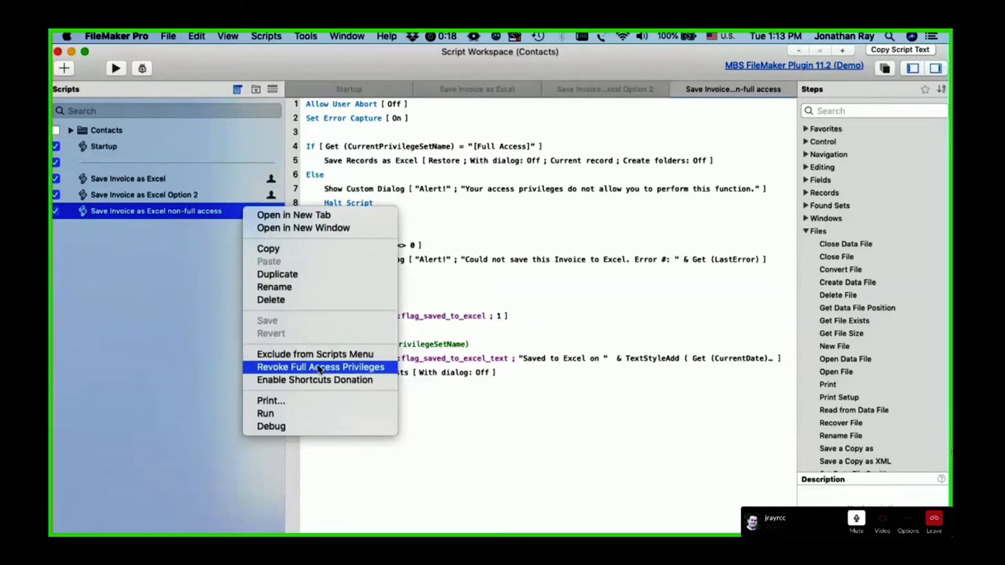
click(334, 367)
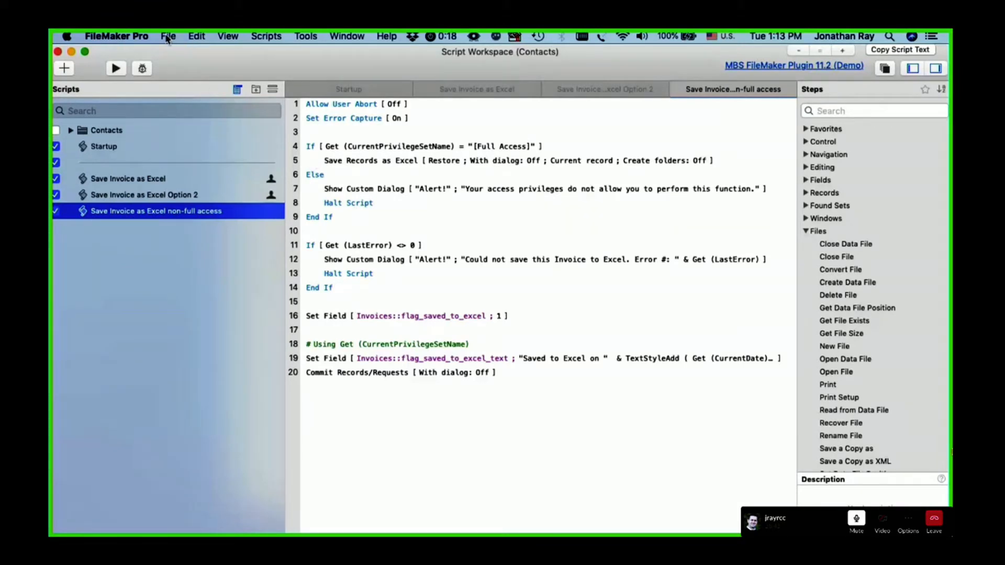
drag(237, 59, 238, 189)
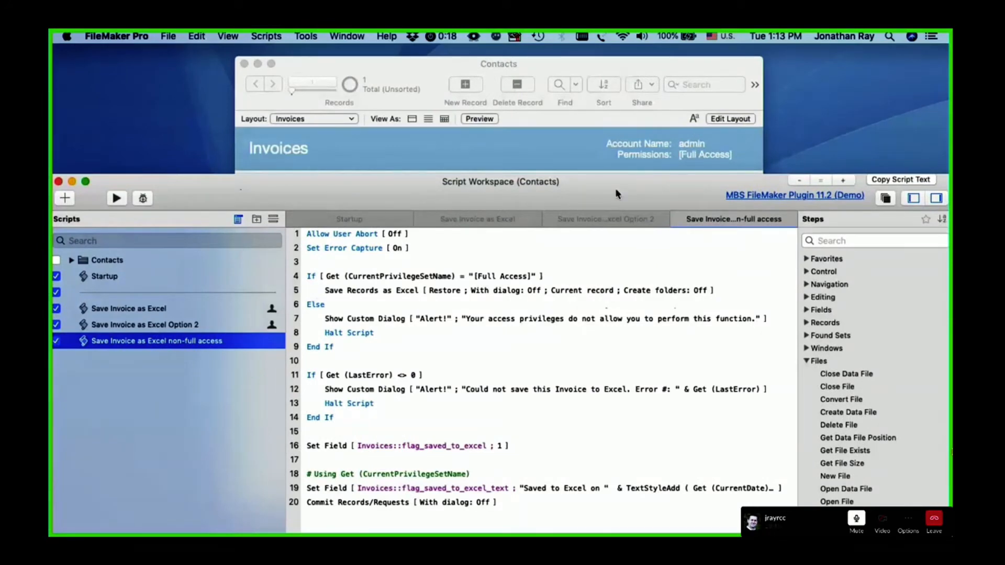
drag(614, 187, 615, 57)
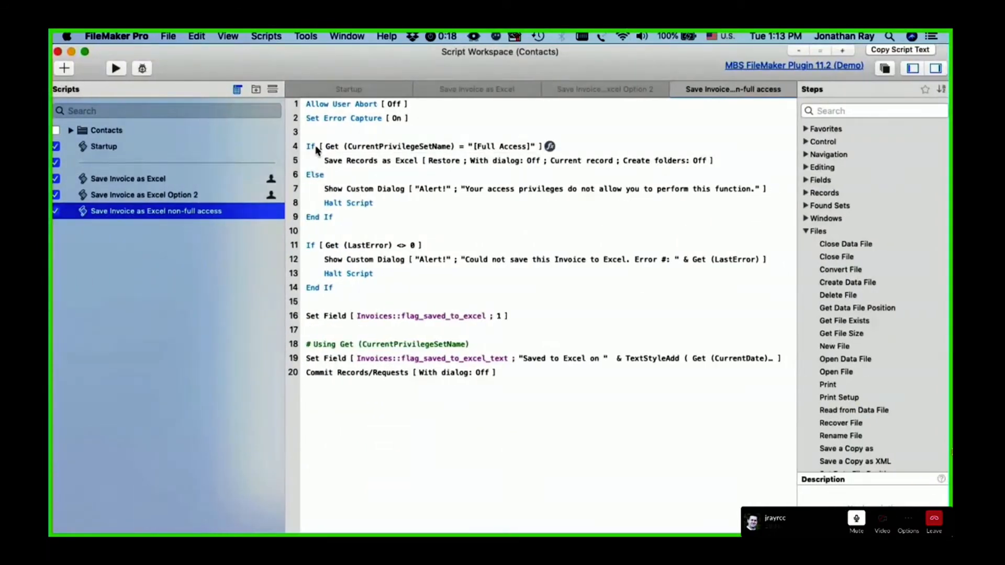
Examine the non-full access script's privilege set check, Save Records as Excel step, alert dialogs and Halt Script branch
click(311, 147)
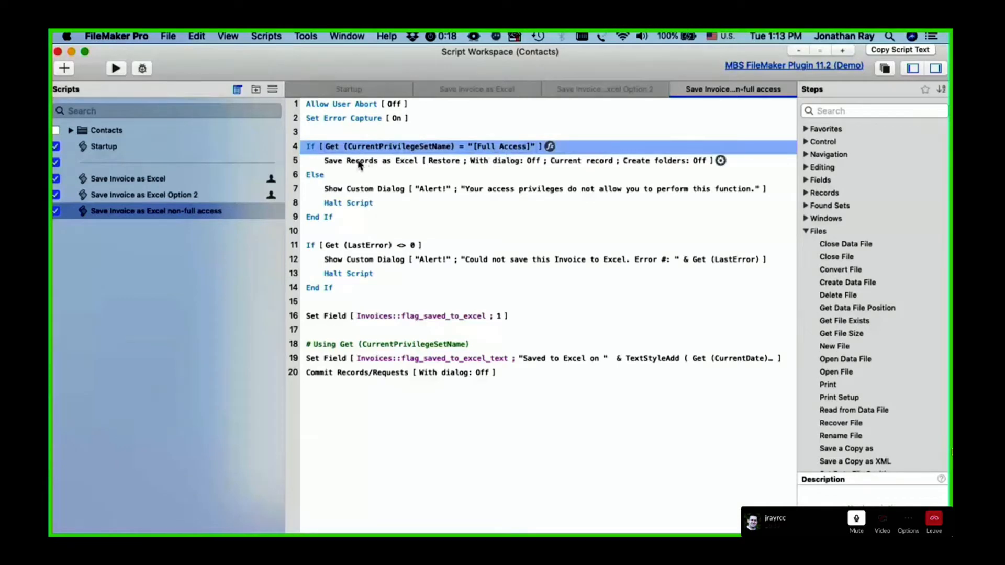
click(315, 163)
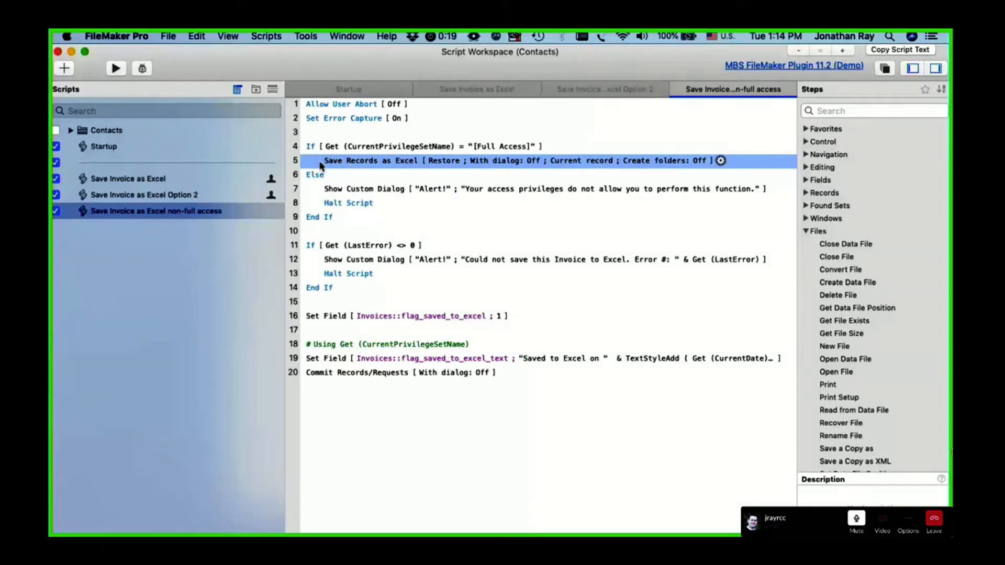
click(336, 260)
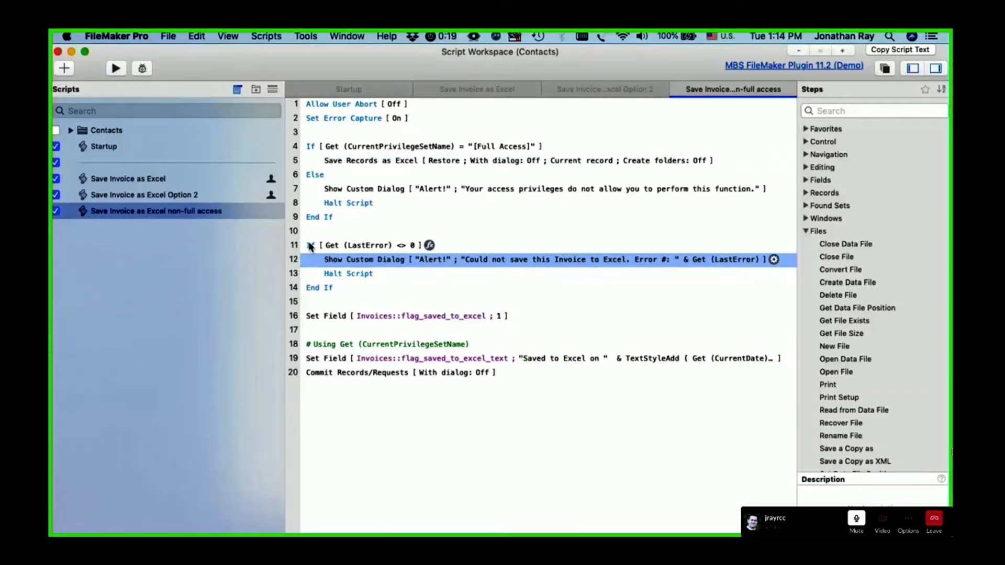
click(311, 147)
click(314, 177)
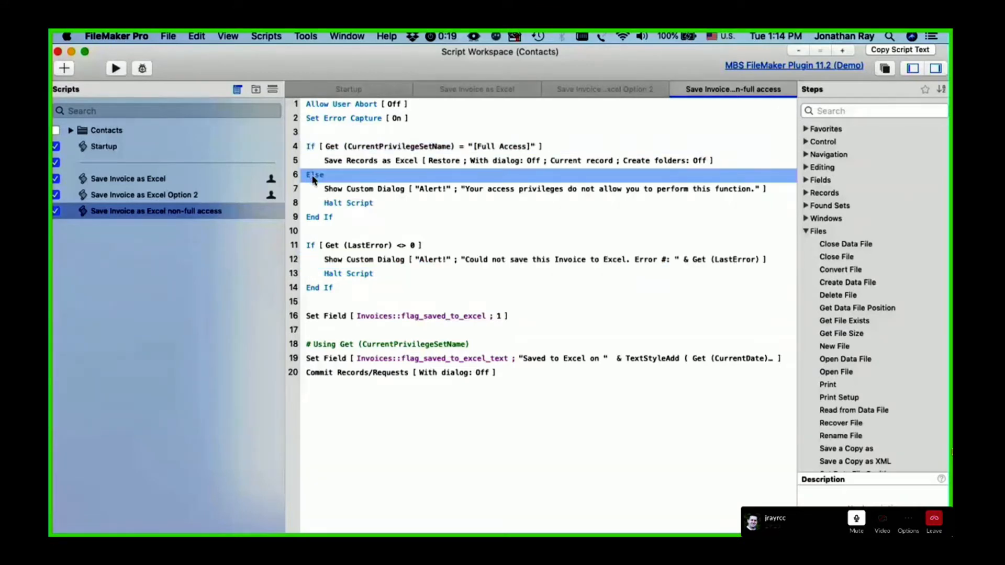
click(312, 148)
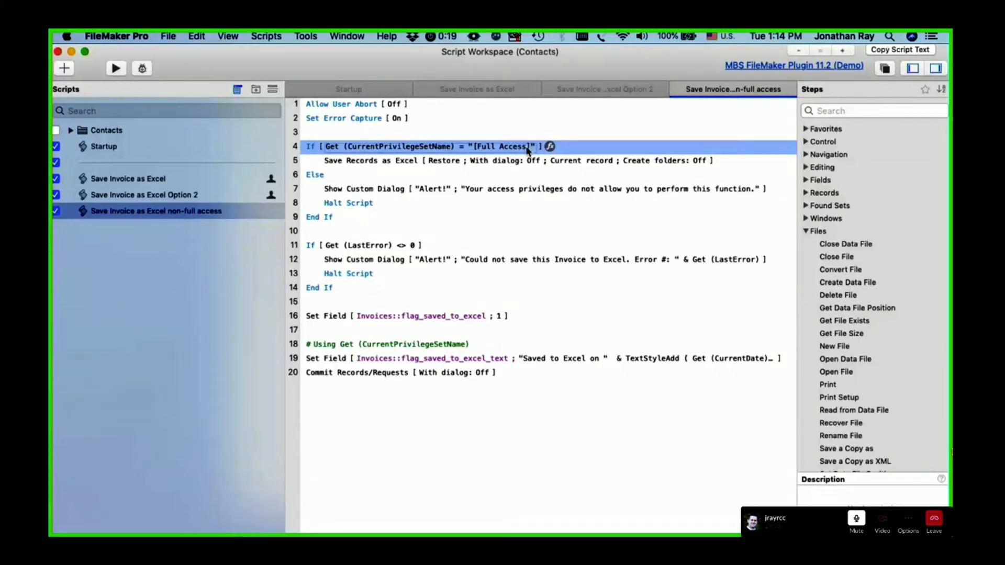
click(352, 192)
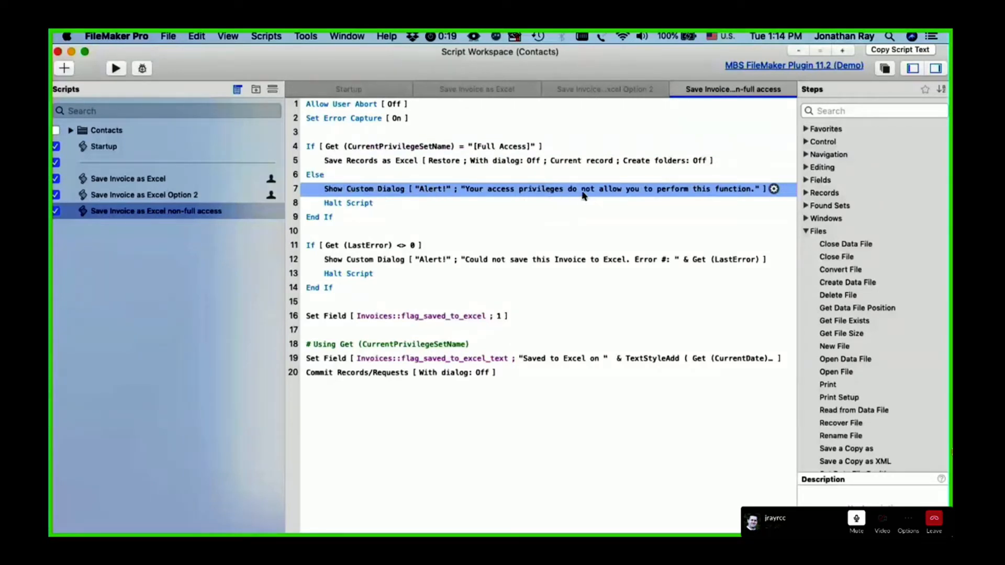
click(347, 204)
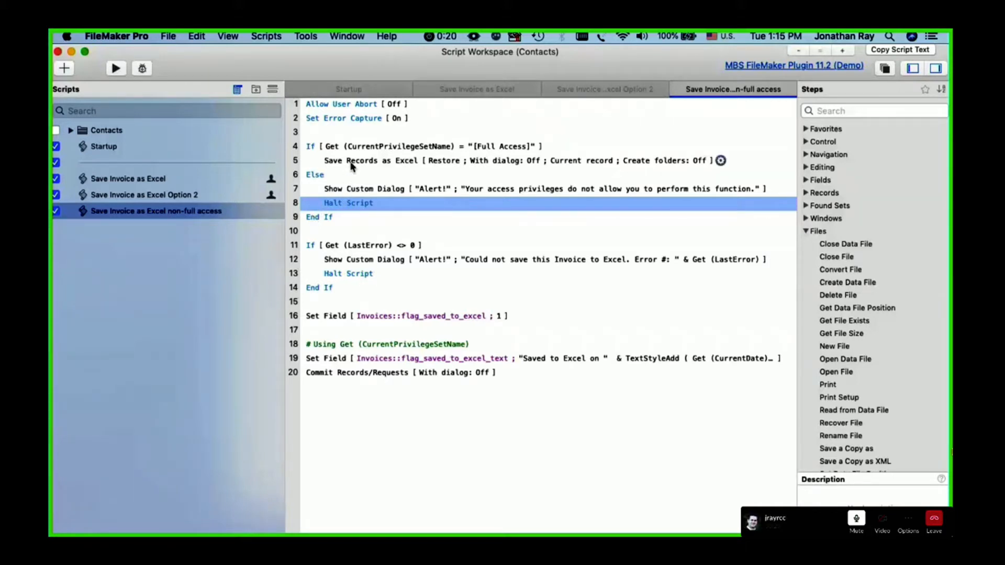
click(242, 216)
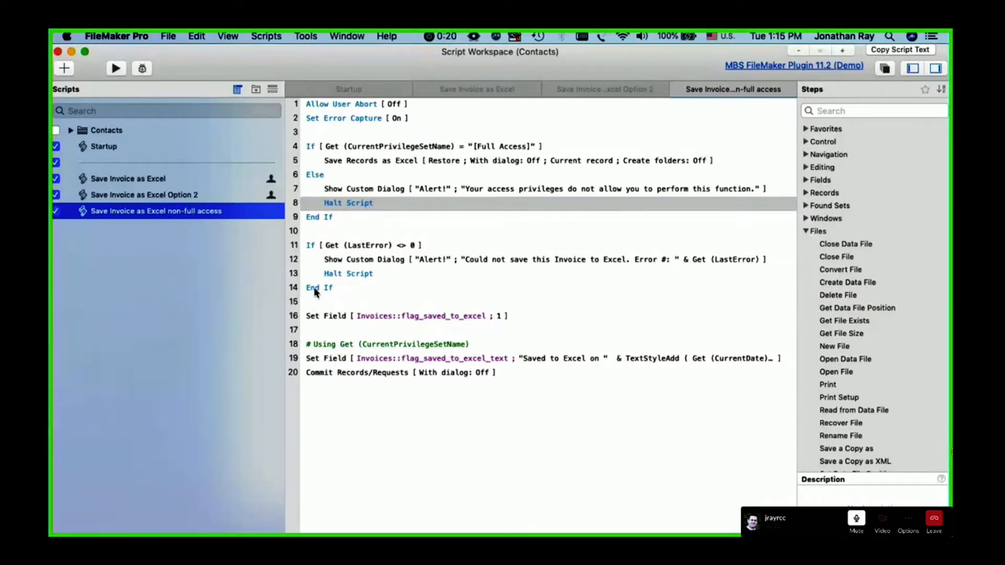
click(314, 176)
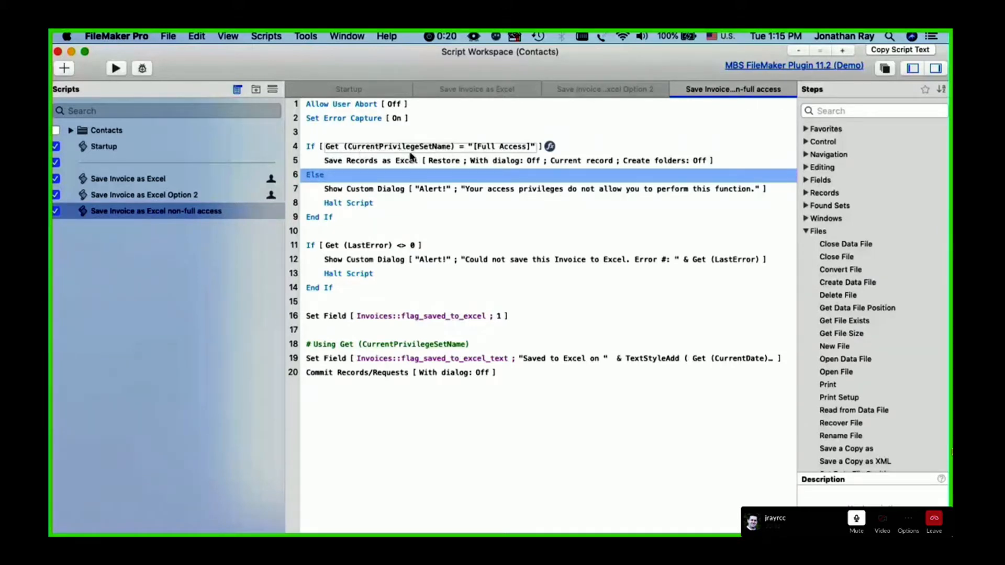
click(184, 211)
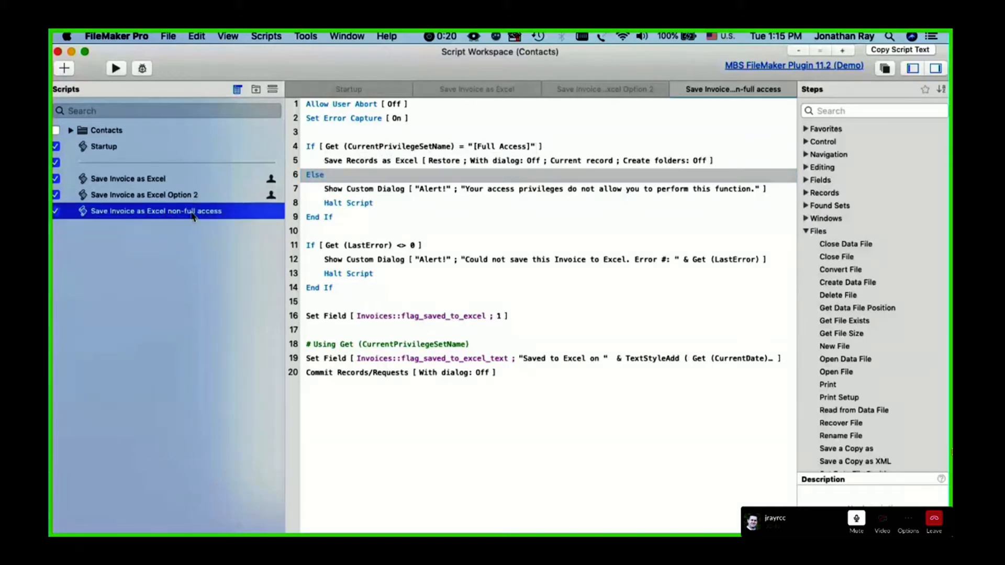
drag(309, 72, 350, 52)
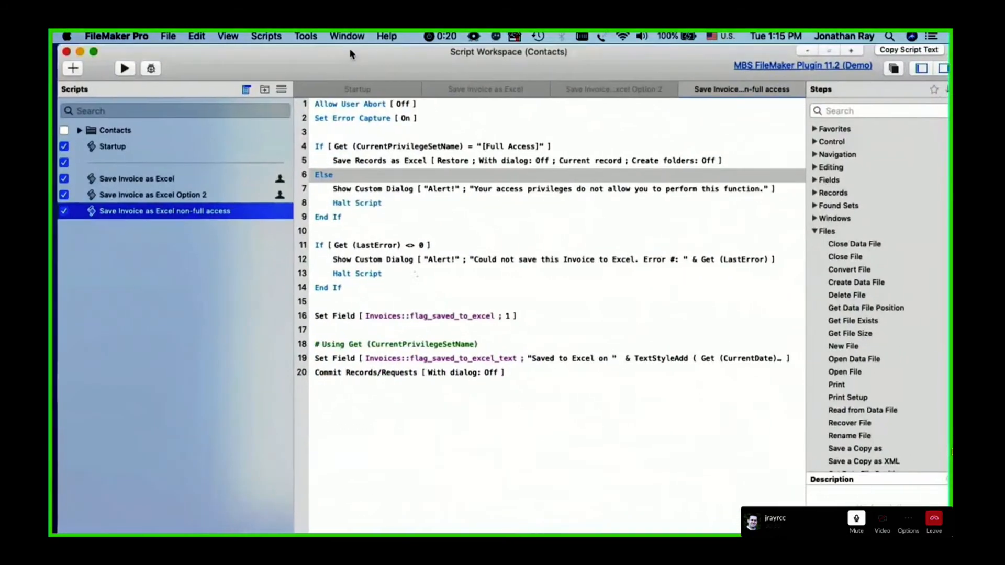
Compare the privilege check functions used in the If steps of Save Invoice as Excel and Save Invoice as Excel Option 2
click(200, 176)
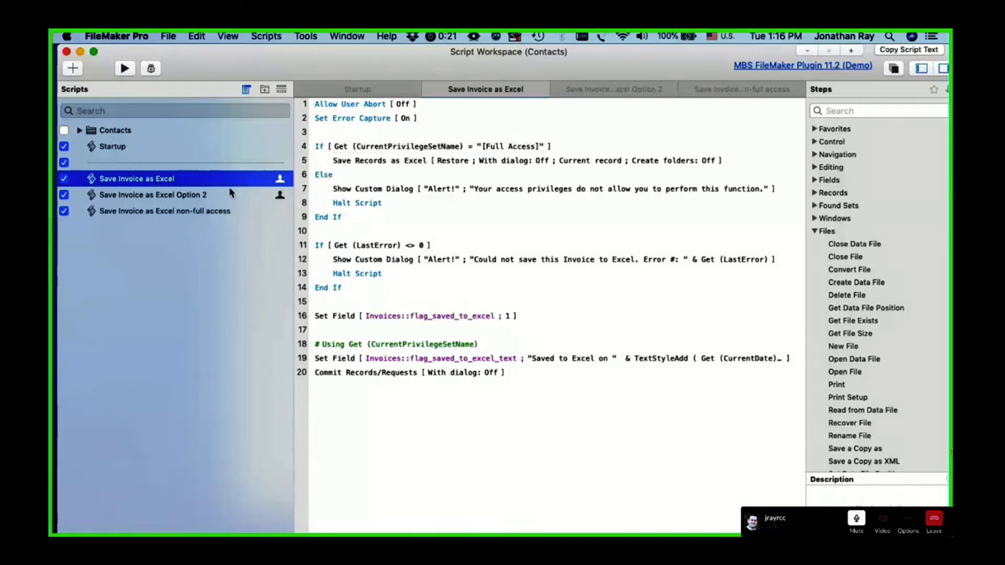
click(209, 194)
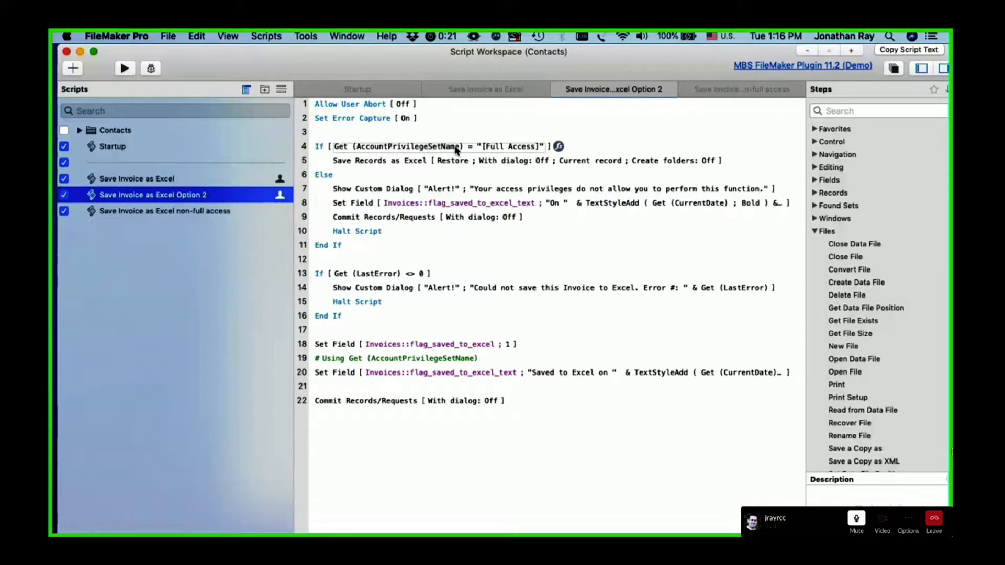
click(220, 180)
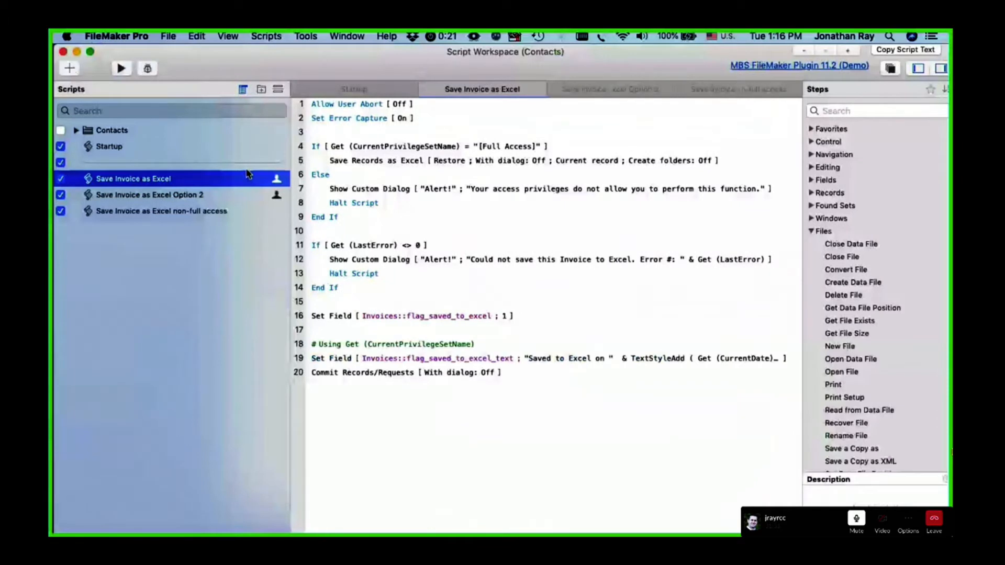
click(422, 151)
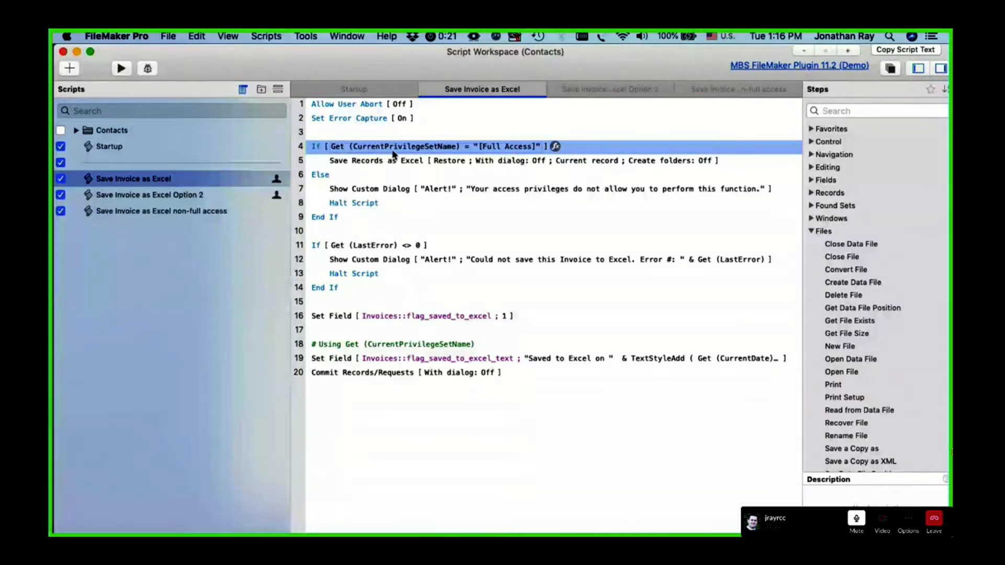
click(276, 181)
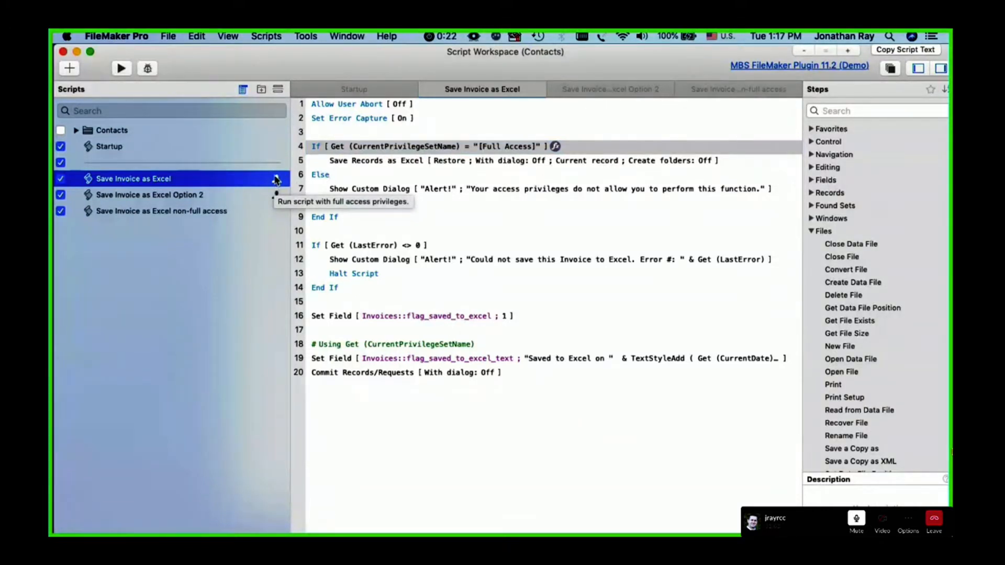
click(203, 195)
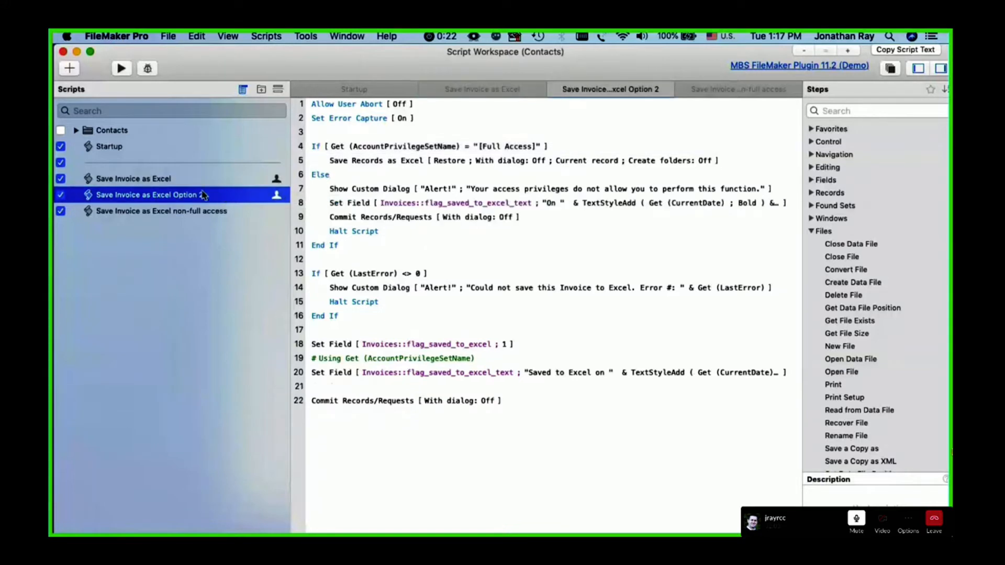
click(316, 147)
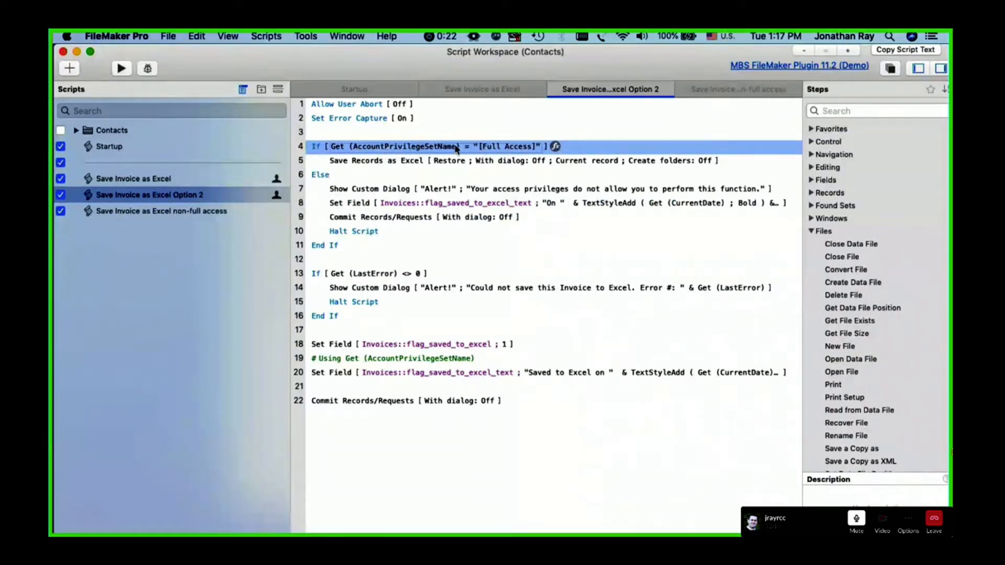
click(245, 181)
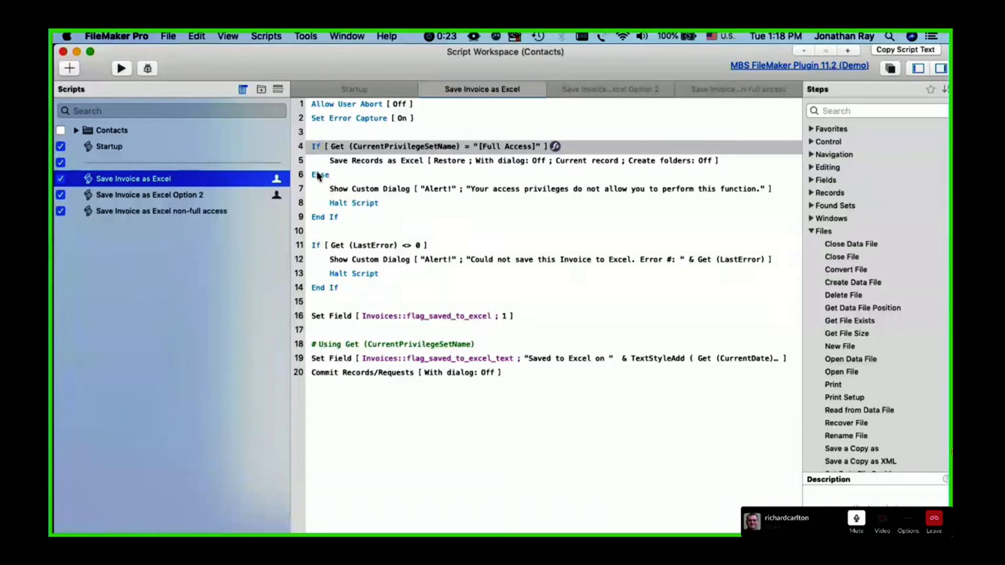
mouse_move(281, 171)
mouse_down()
mouse_move(266, 181)
mouse_move(289, 180)
mouse_up()
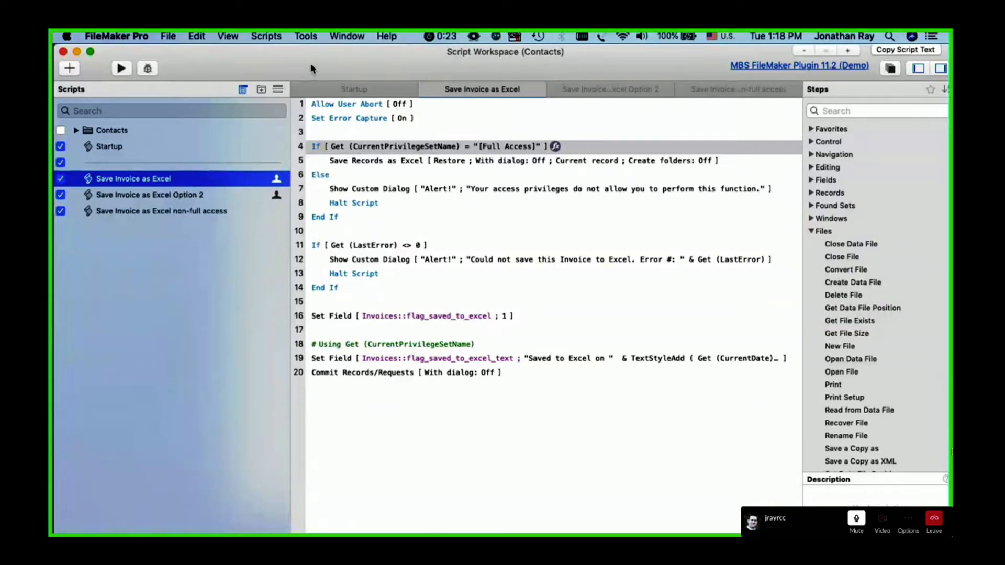
Inspect the CurrentPrivilegeSetName function in the flag_saved_to_excel_text calculation of the Save Invoice as Excel script
click(337, 361)
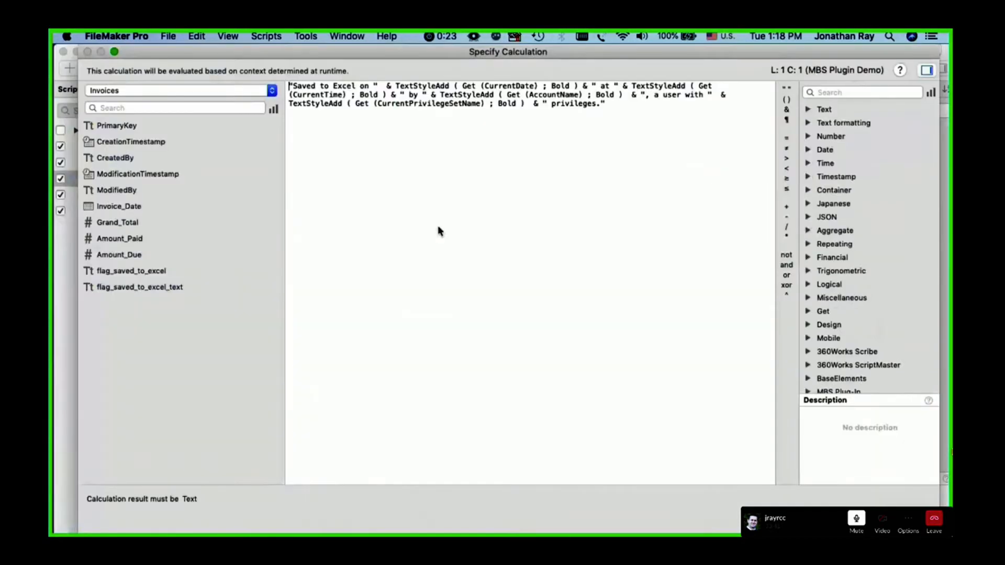
double_click(585, 361)
drag(479, 103, 377, 104)
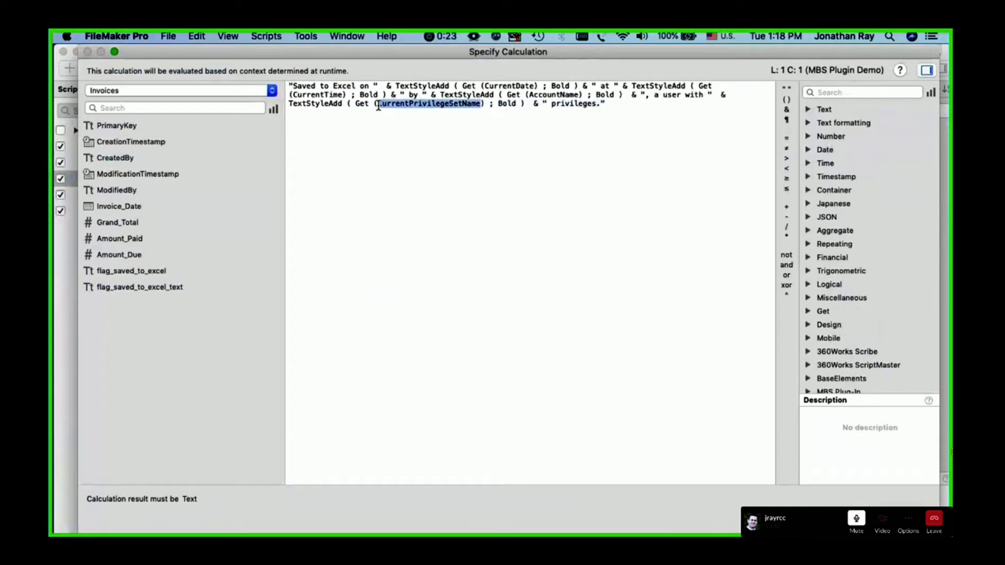
key(Return)
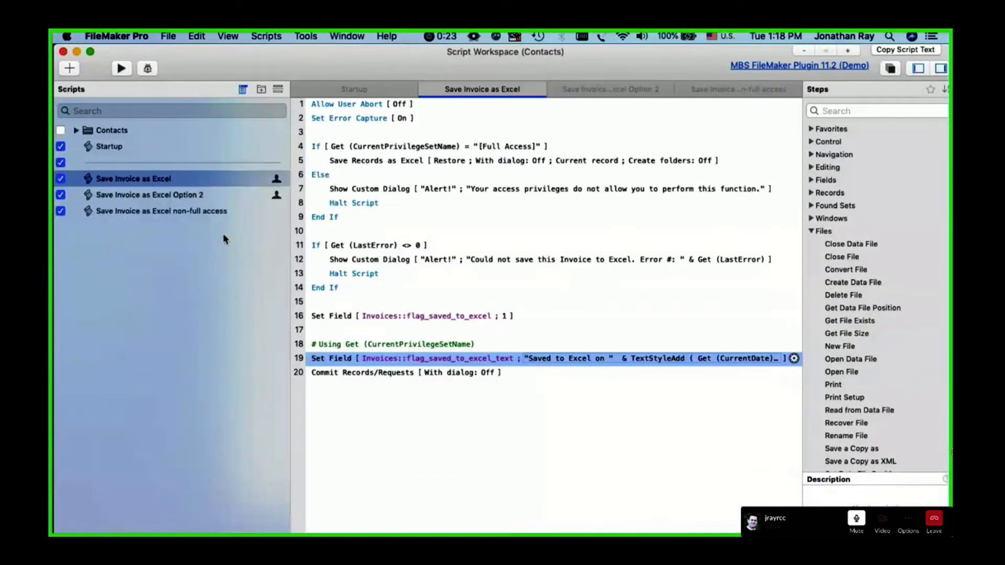
Inspect the AccountPrivilegeSetName function in the Option 2 script's "Saved to Excel on" calculation, and close the Script Workspace
click(217, 198)
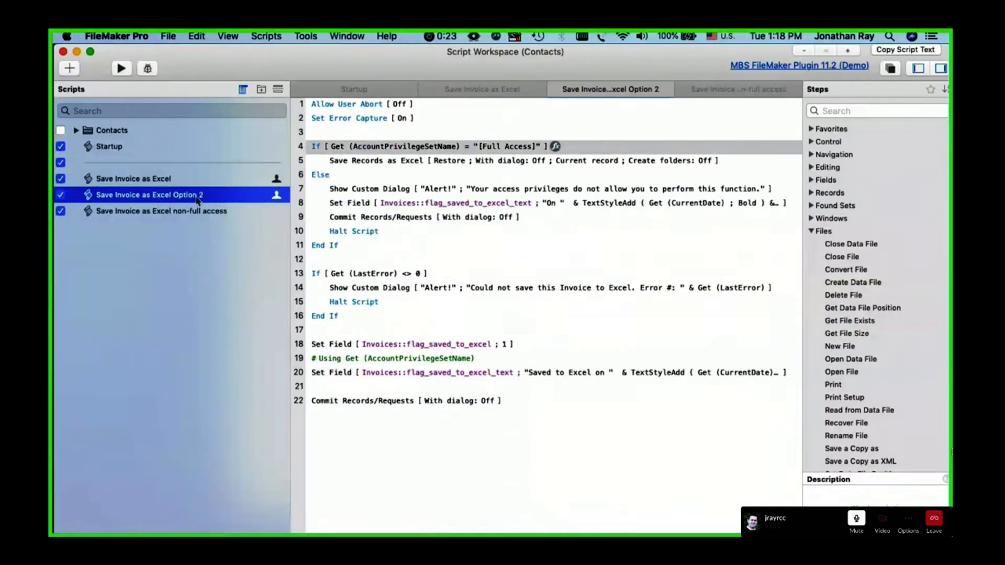
click(600, 373)
drag(376, 103, 481, 104)
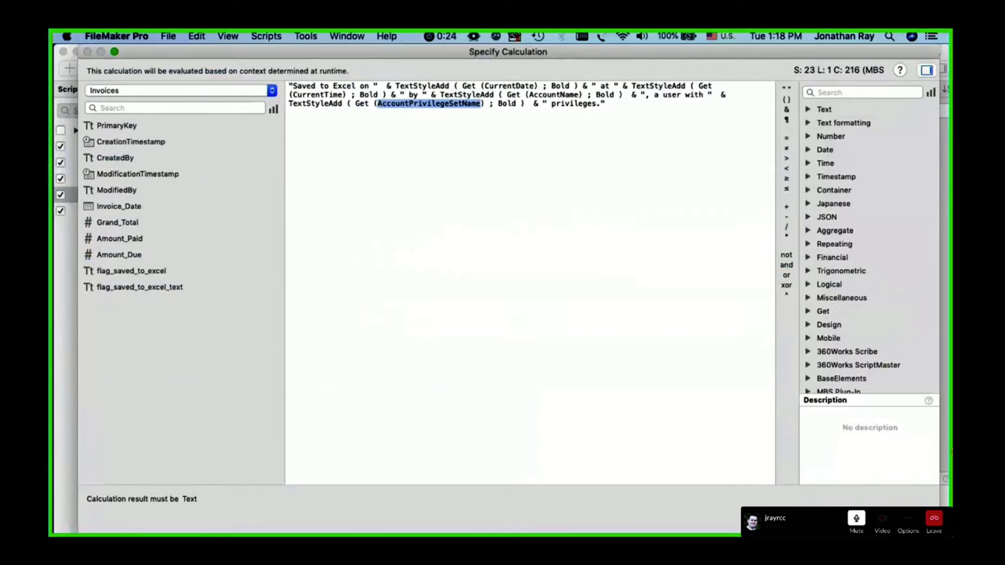
key(Escape)
click(63, 51)
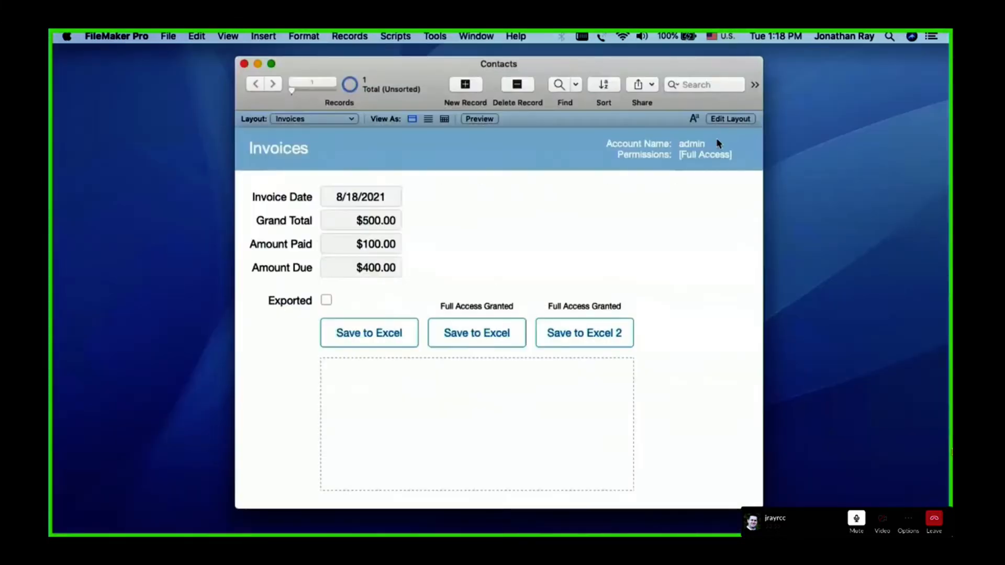
click(716, 144)
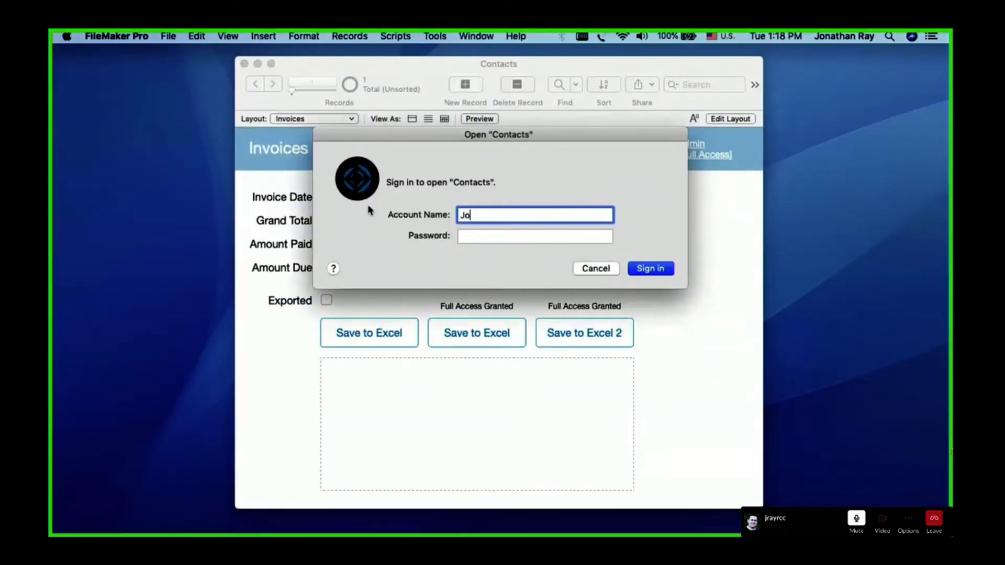
key(Tab)
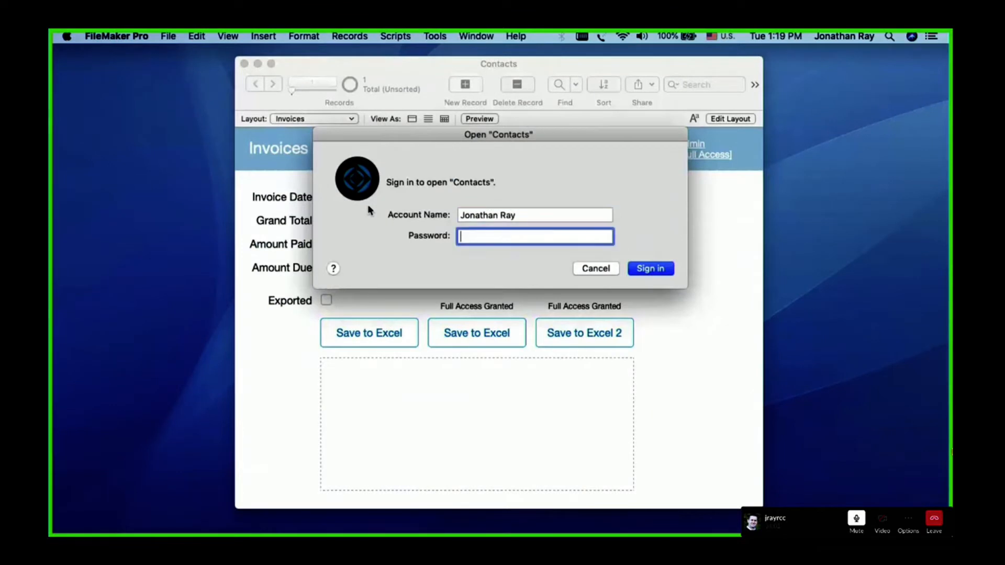
text(********)
key(Return)
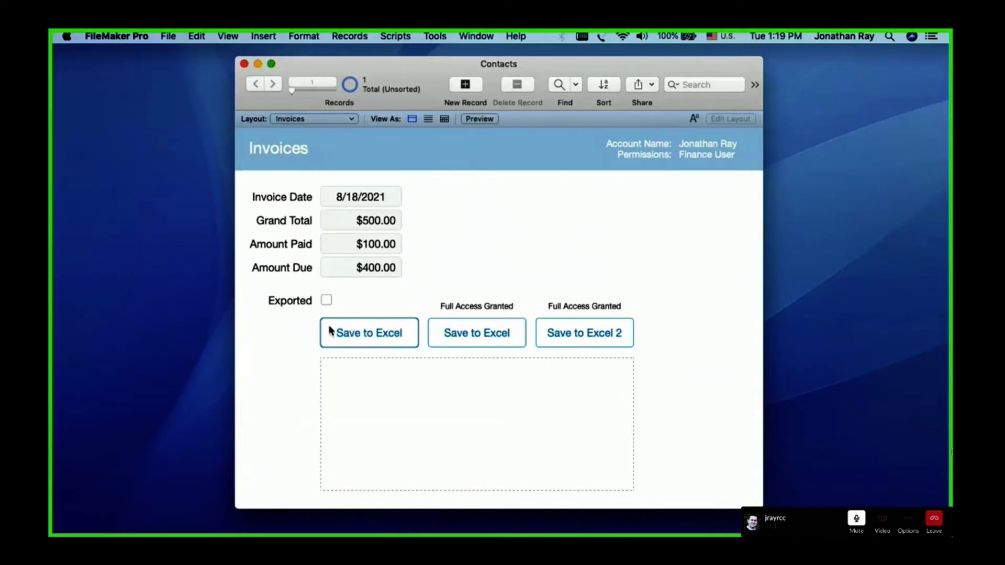
Run the Save to Excel script without full access from the Invoices layout and dismiss its alert
click(362, 334)
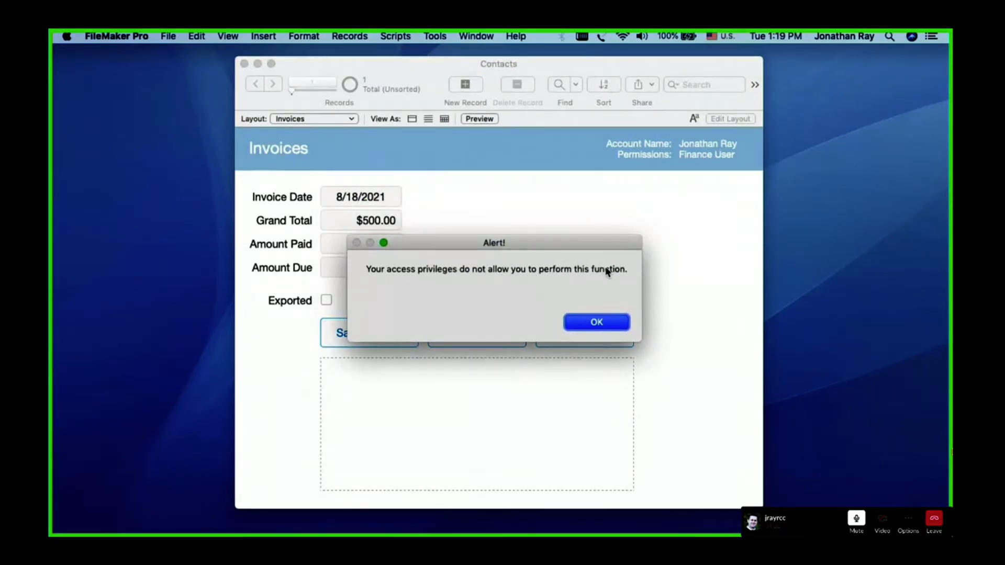
click(595, 321)
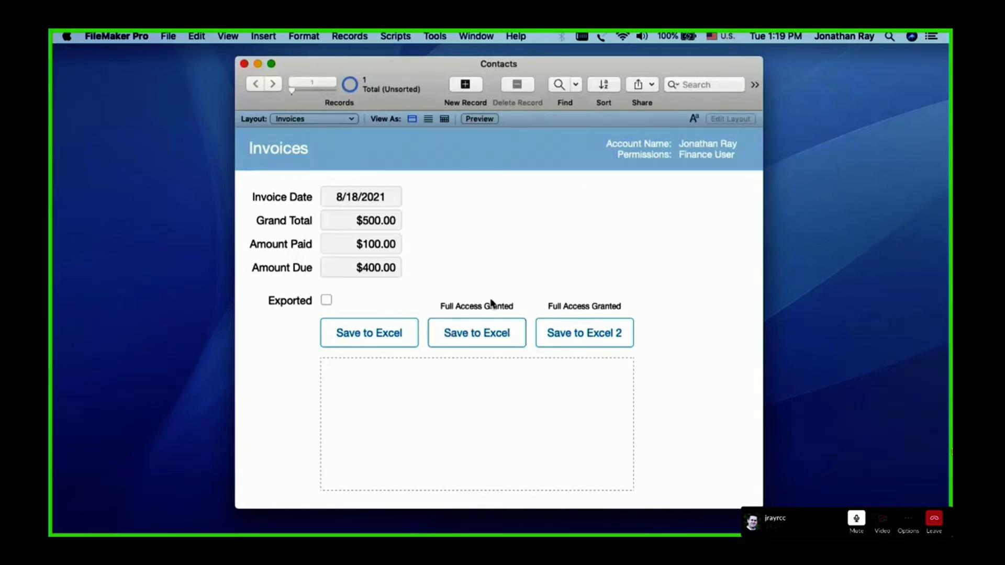
Run the Save to Excel script with full access granted and save the invoice as test.xlsx on the Desktop
click(475, 334)
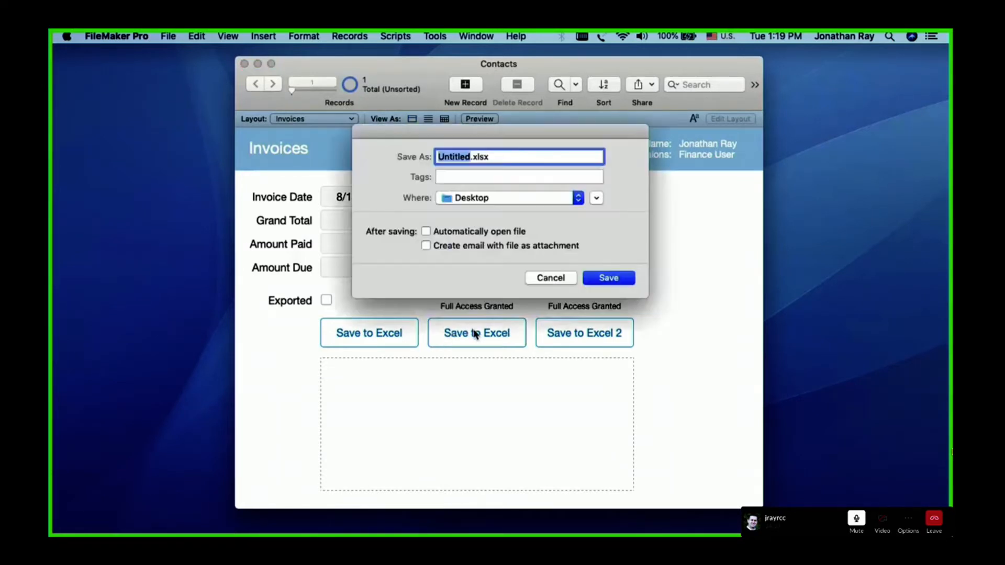
drag(440, 137, 449, 170)
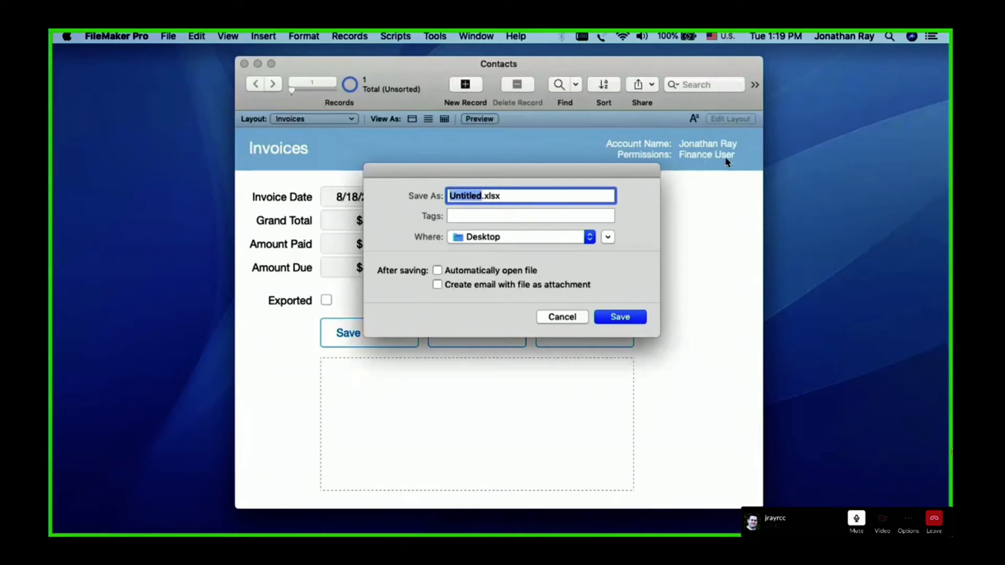
text(test)
click(628, 317)
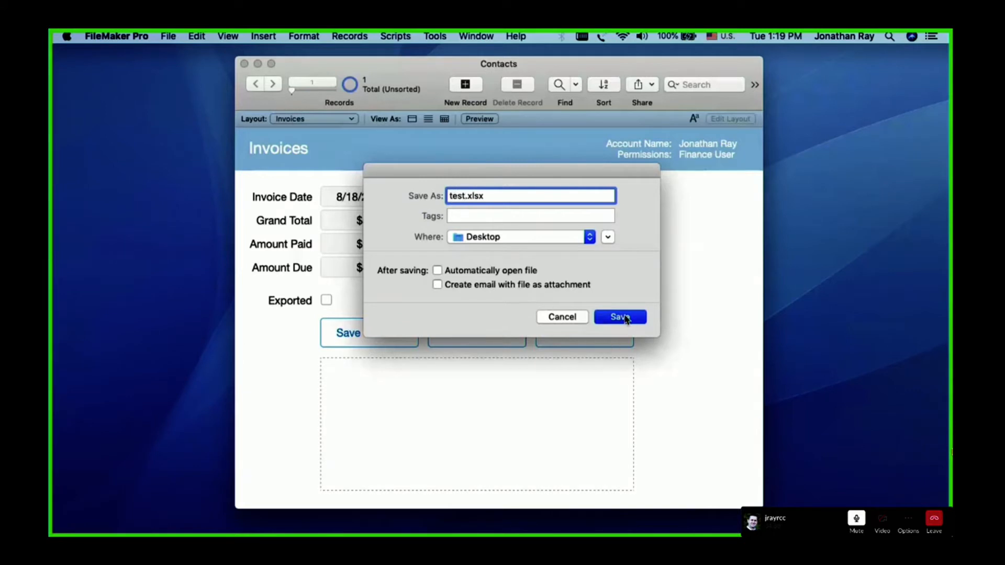
Run the Save to Excel 2 script on the invoice and dismiss its alert
click(613, 260)
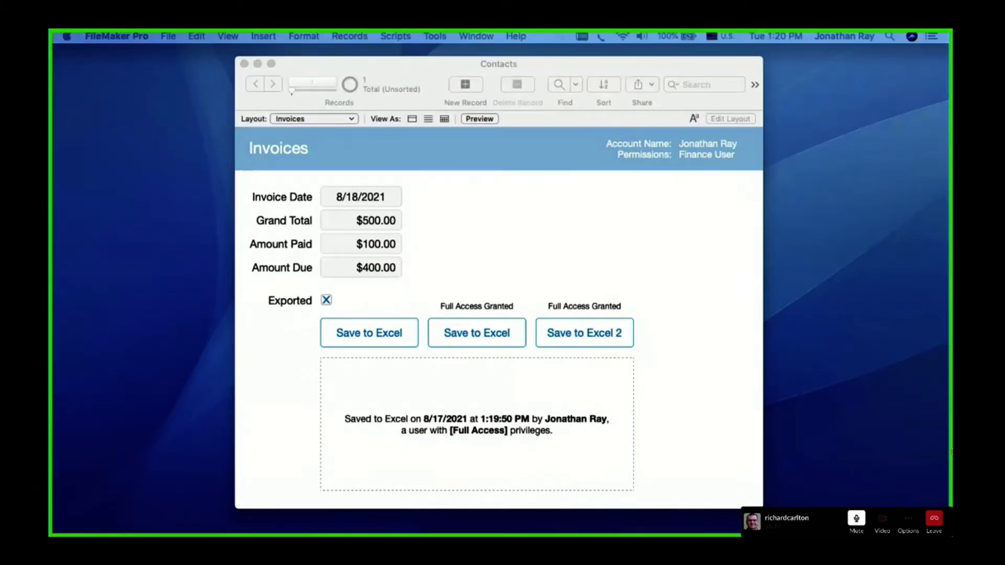
click(657, 236)
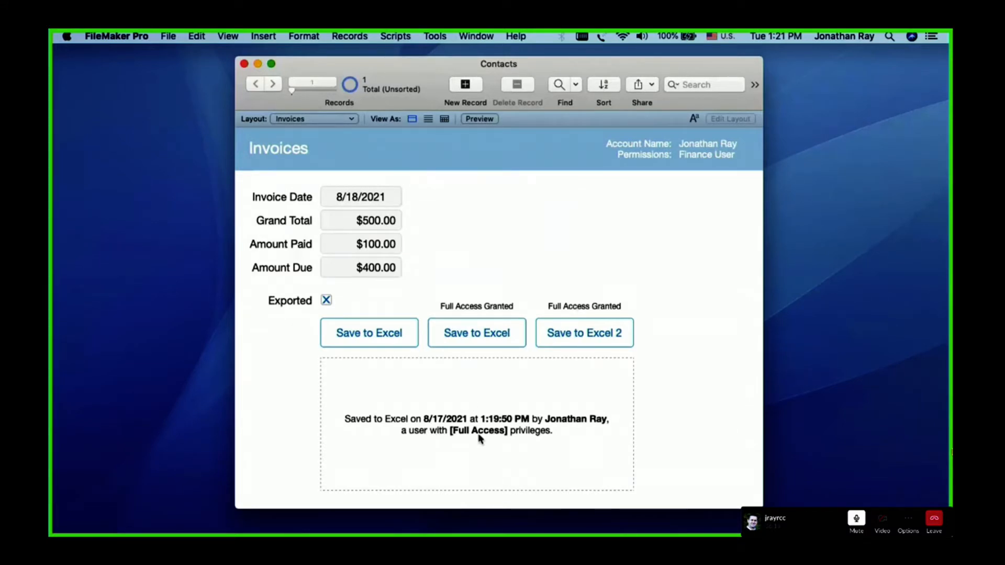
click(569, 336)
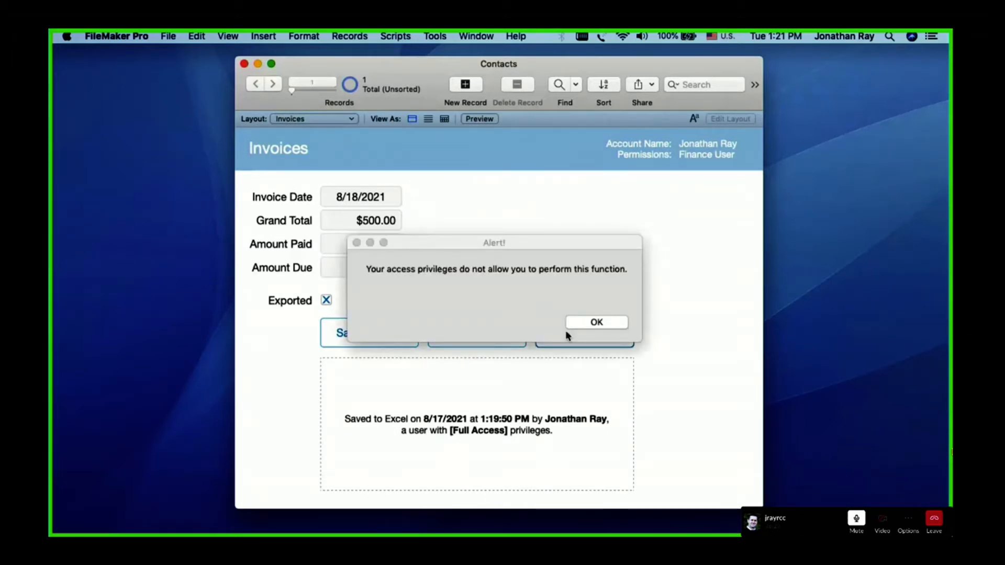
key(Return)
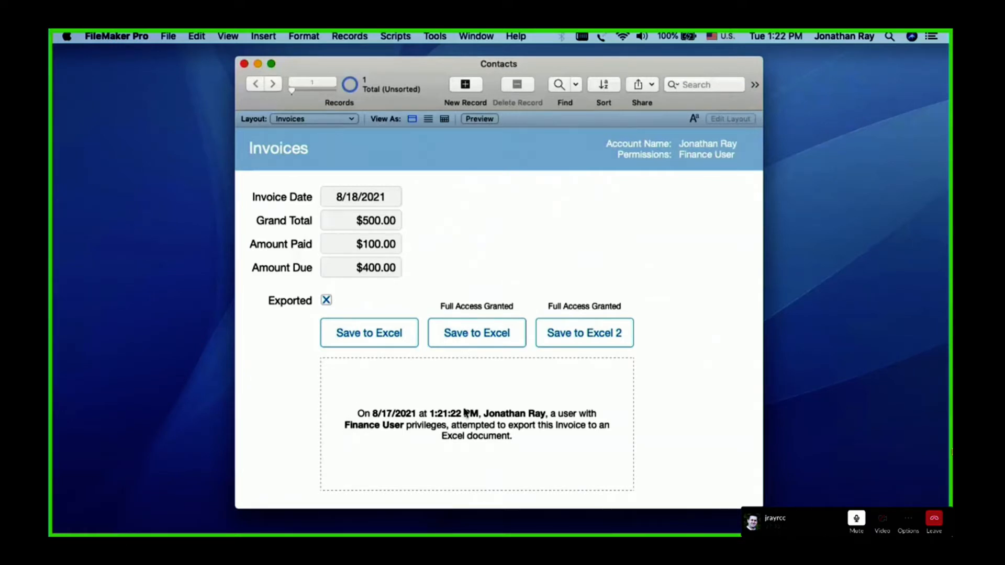
Rerun the full-access Save to Excel script, replacing test.xlsx on the Desktop, and rerun Save to Excel 2, dismissing its alert
click(472, 334)
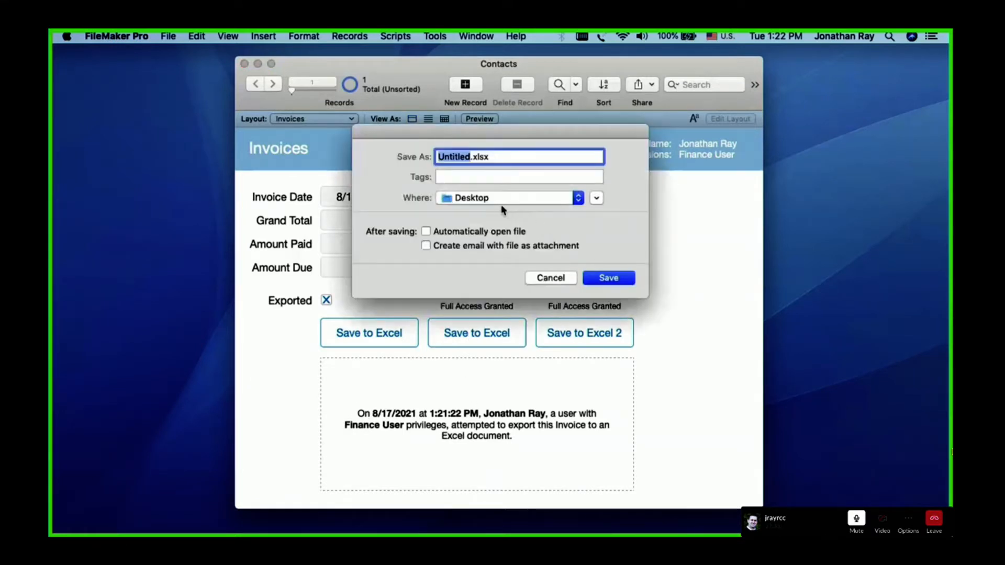
text(test)
click(608, 277)
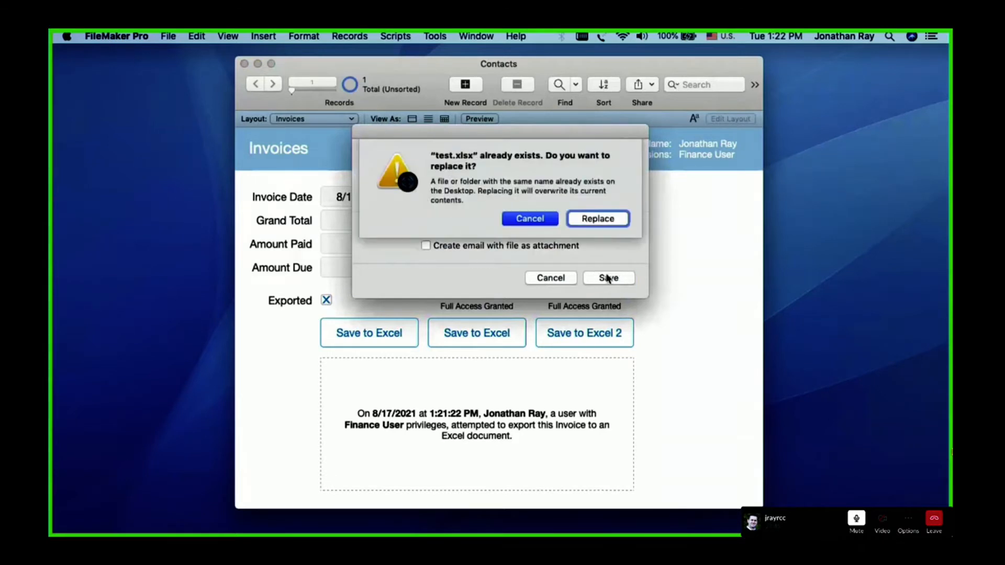
click(599, 219)
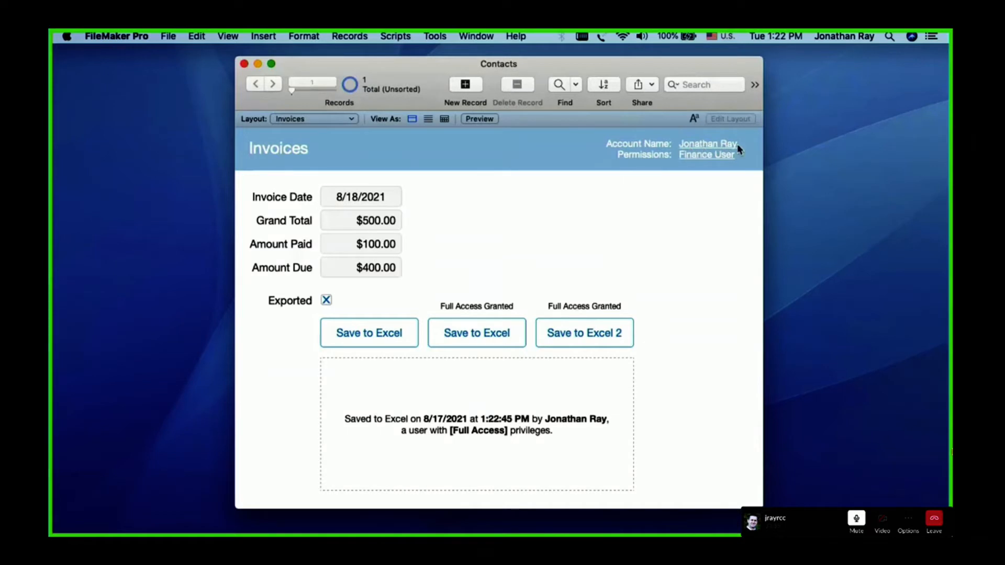
click(564, 332)
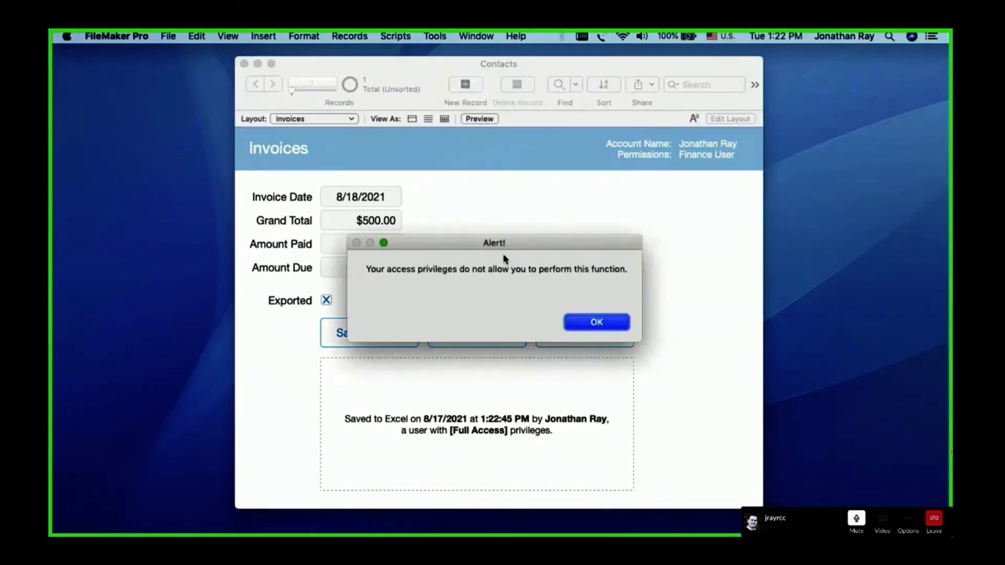
click(602, 322)
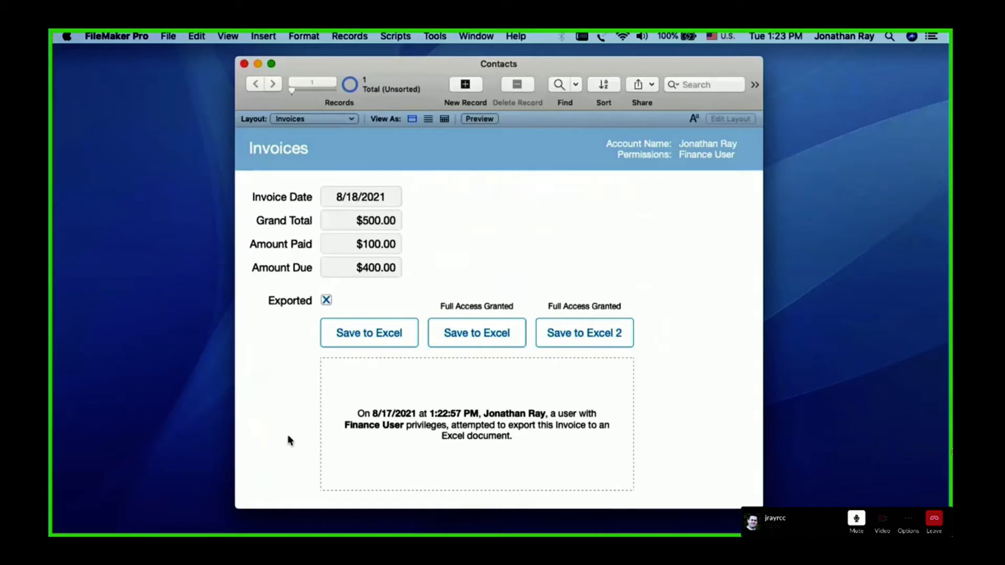
Sign in to the Contacts file with the admin account and its account password
click(703, 156)
text(admin)
key(Tab)
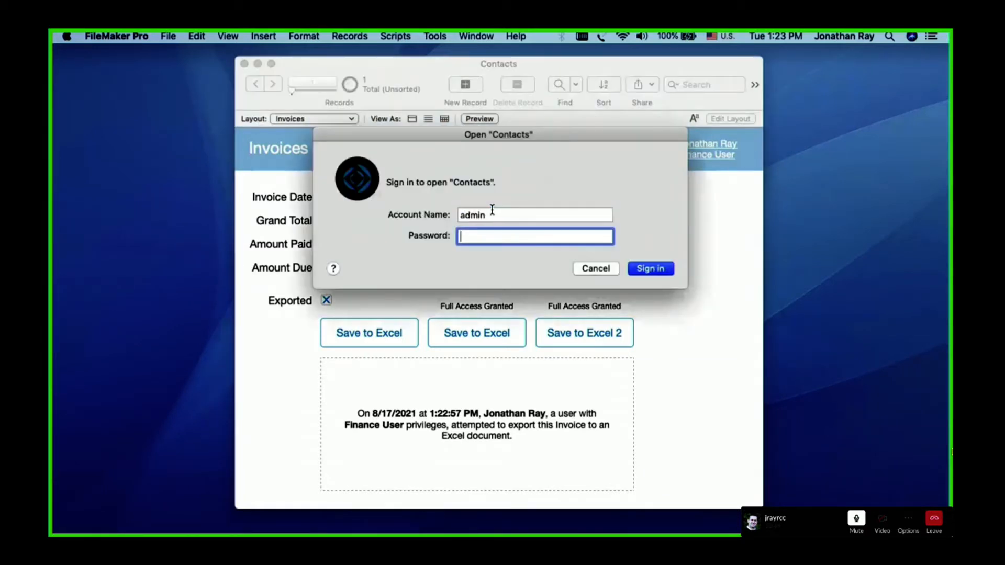
text(•••••••)
key(Return)
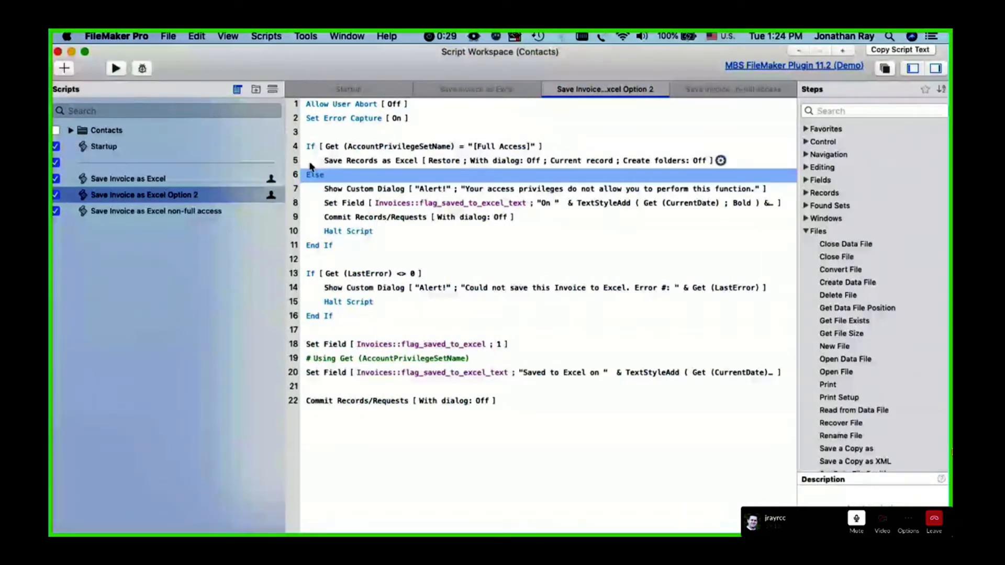
Review the AccountPrivilegeSetName condition and Save Records as Excel step in the Save Invoice as Excel Option 2 script, and close the Script Workspace
click(450, 148)
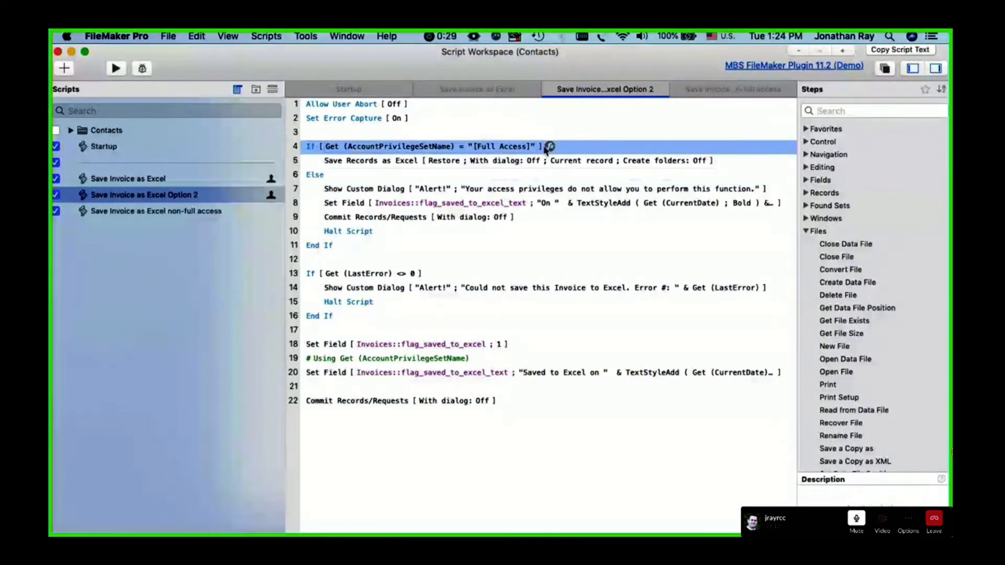
click(338, 164)
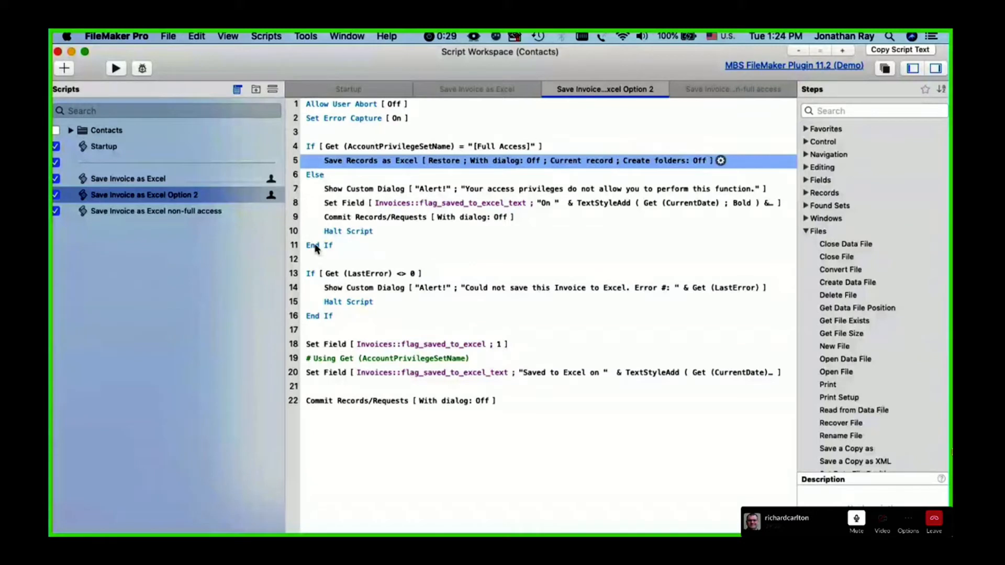
click(360, 478)
click(57, 51)
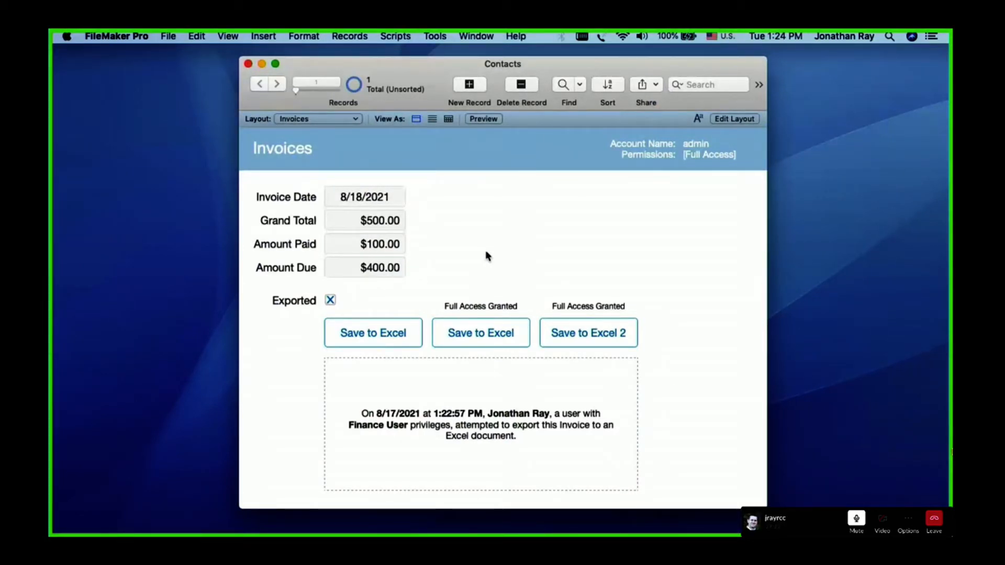
click(166, 37)
mouse_move(204, 159)
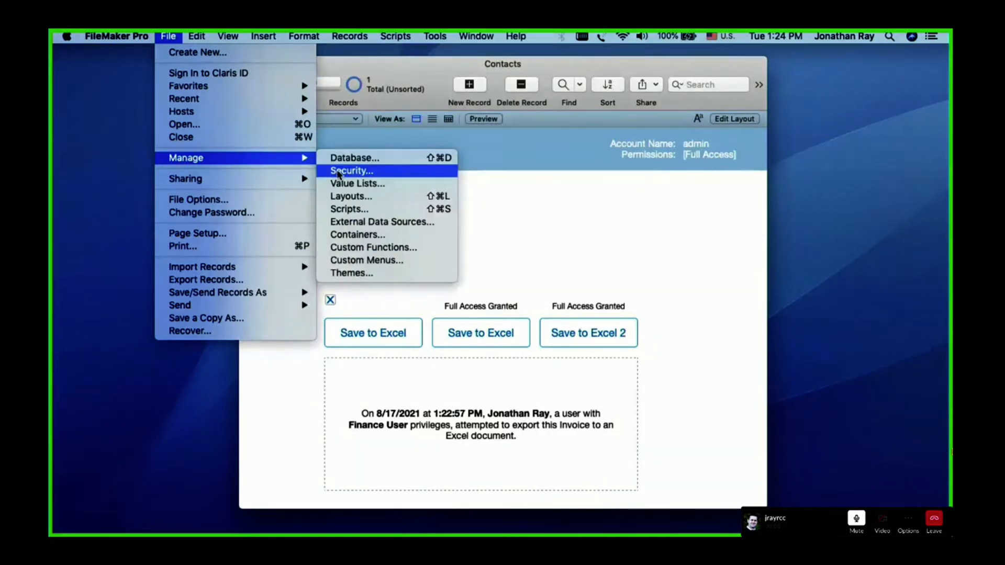
click(583, 248)
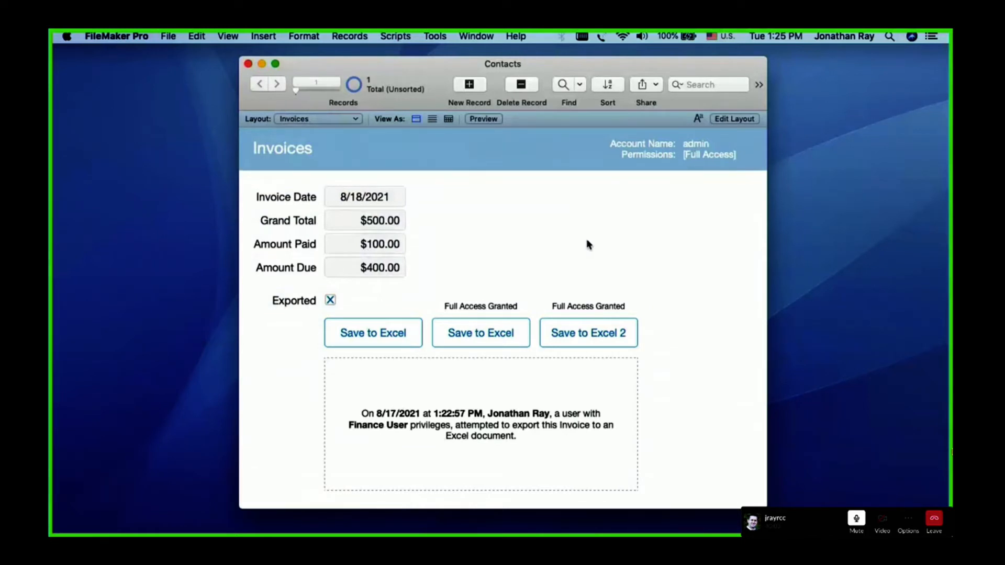
In the Invoices layout, hide the Save to Excel 2 button when Get(AccountPrivilegeSetName) = "Finance User", and return to Browse mode
key(super+l)
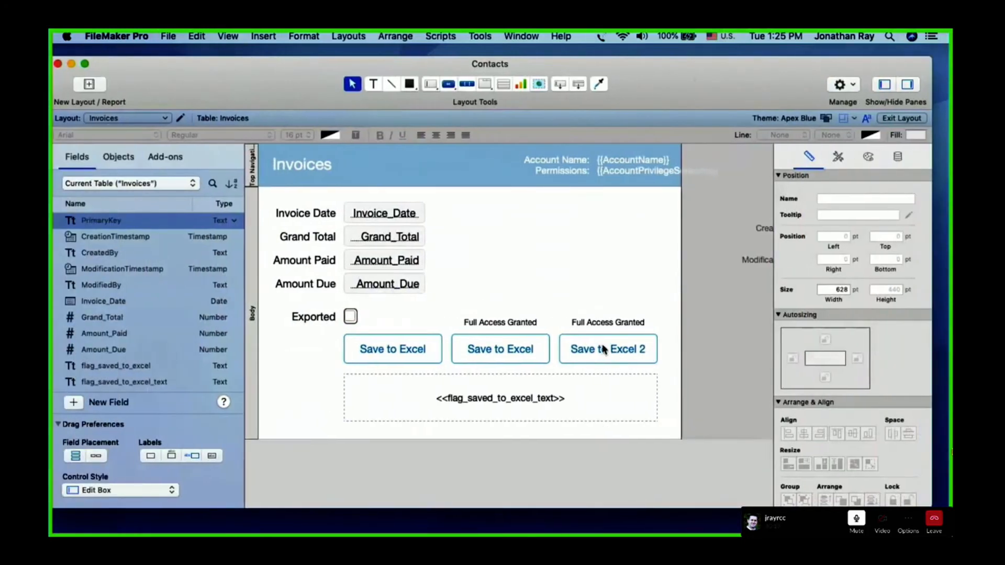
click(604, 349)
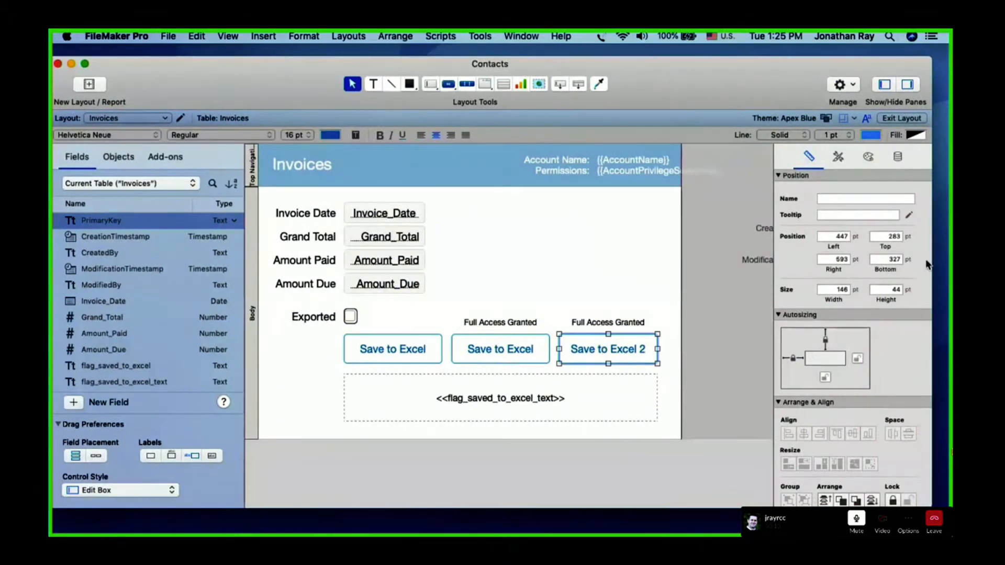
click(897, 156)
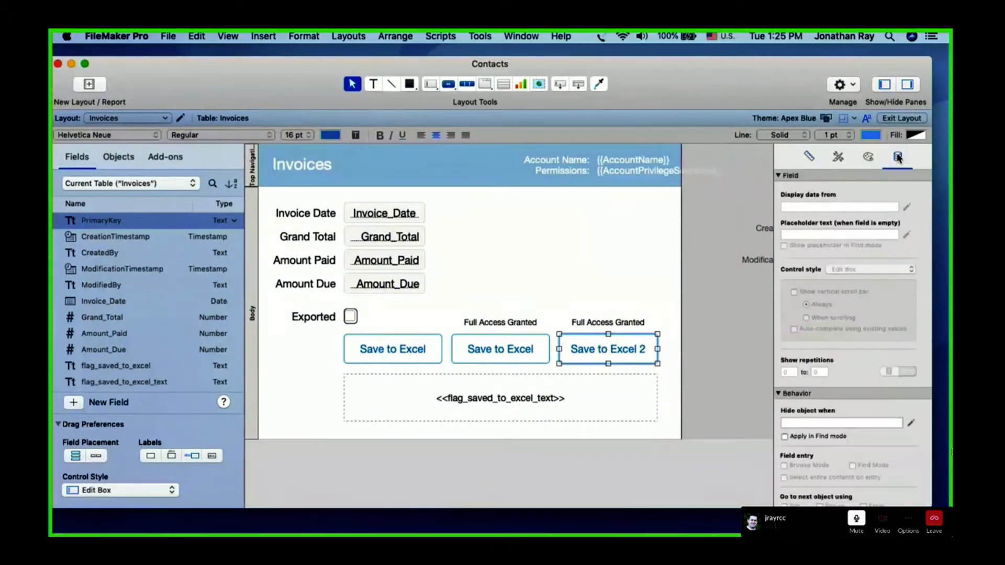
click(910, 424)
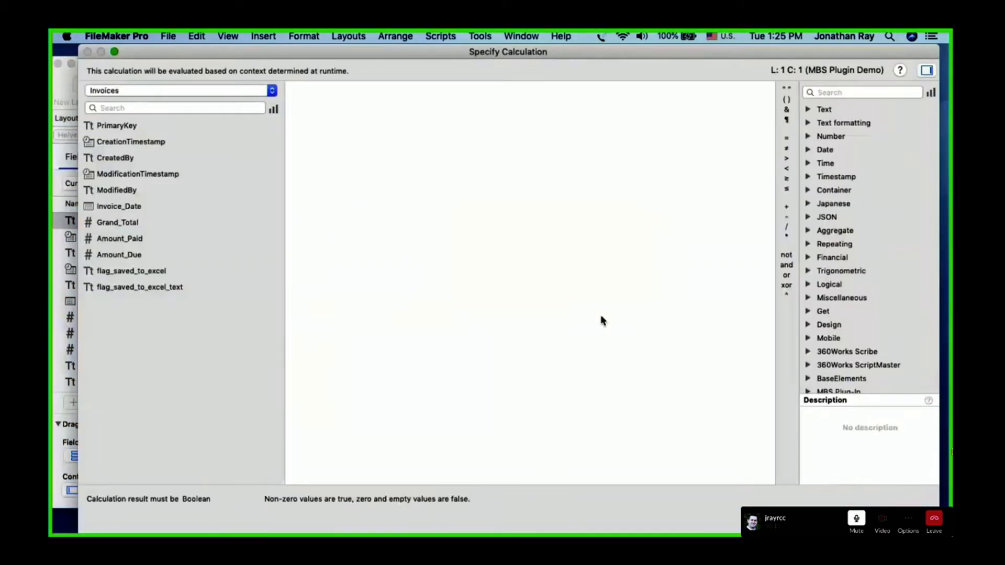
text(get(account)
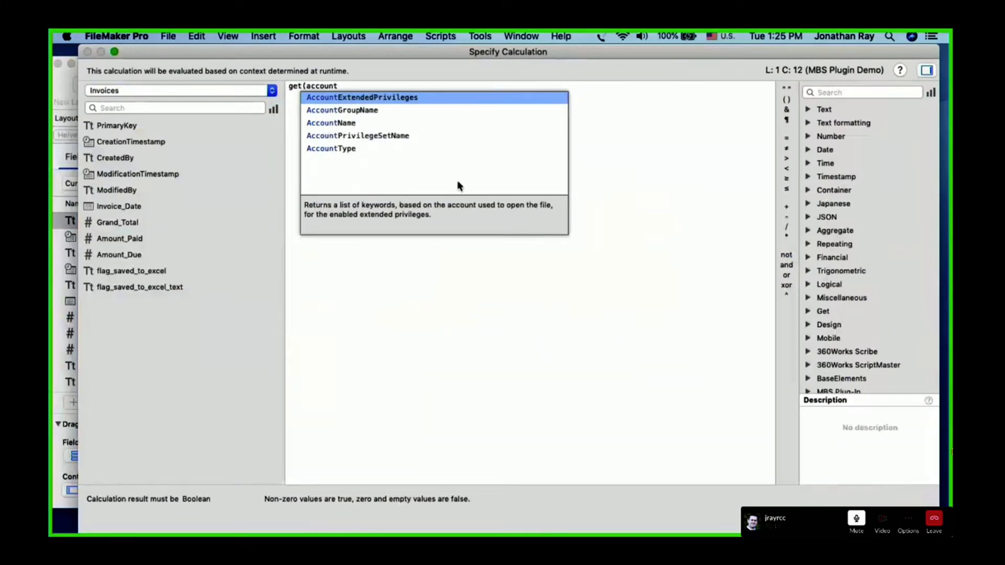
click(397, 135)
text() )
text(= "Fu")
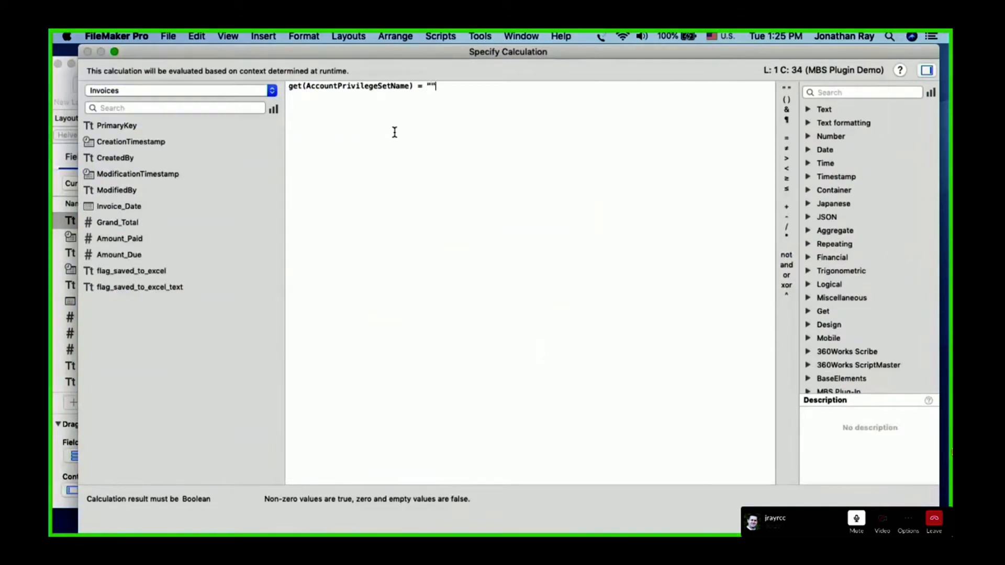
key(Left)
text(Full)
key(BackSpace)
key(BackSpace)
key(BackSpace)
text(inance User)
key(Return)
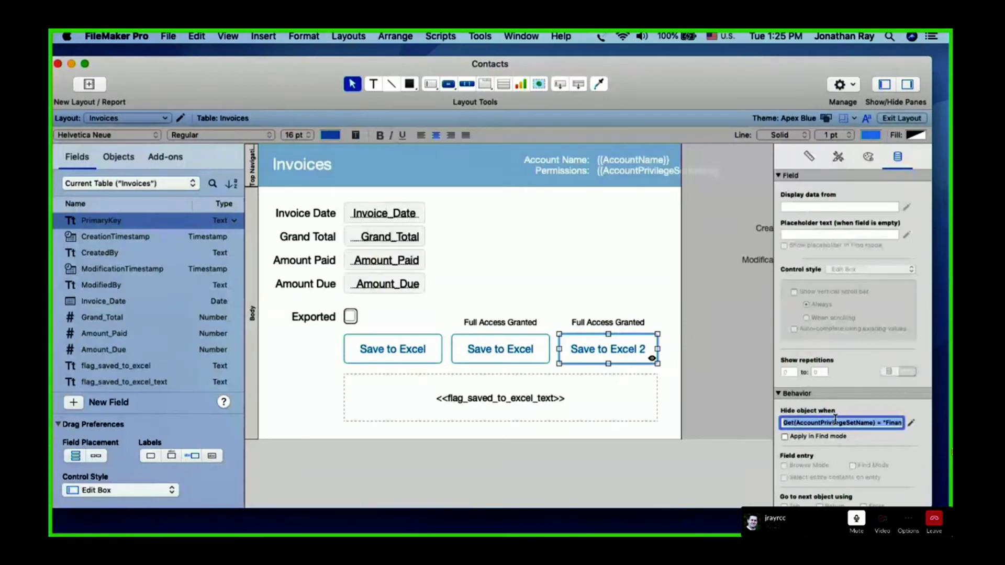
click(717, 379)
key(super+b)
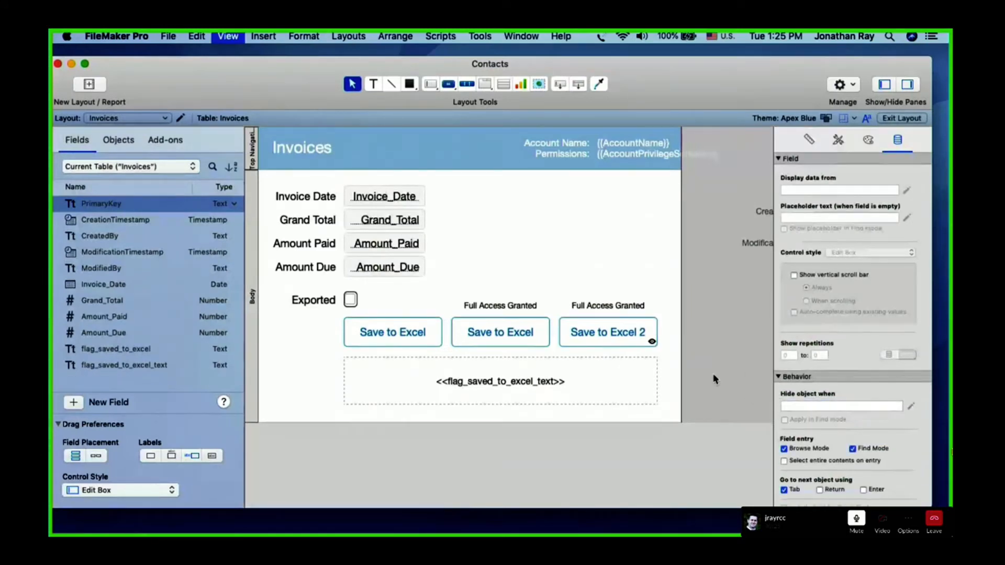
click(704, 153)
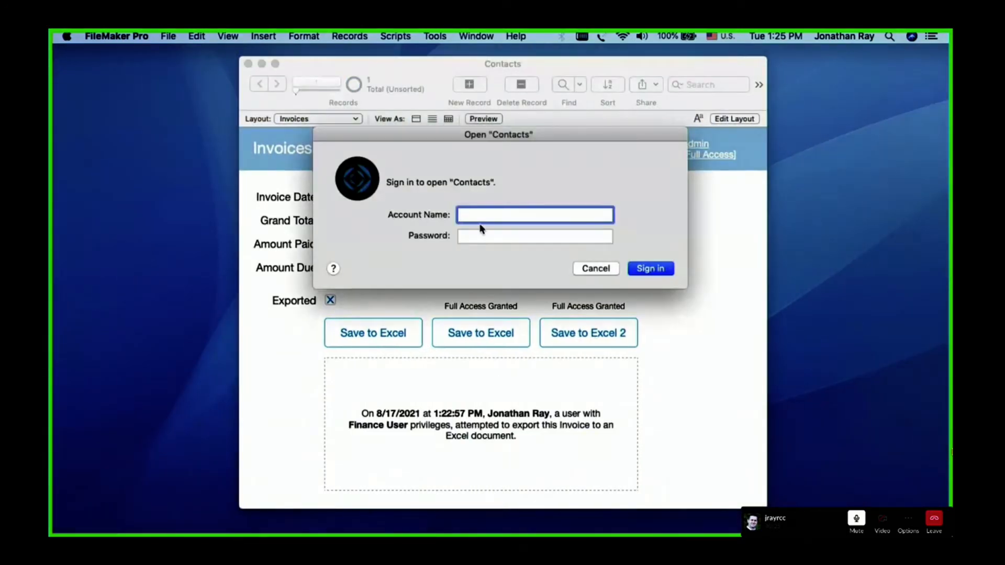
key(Tab)
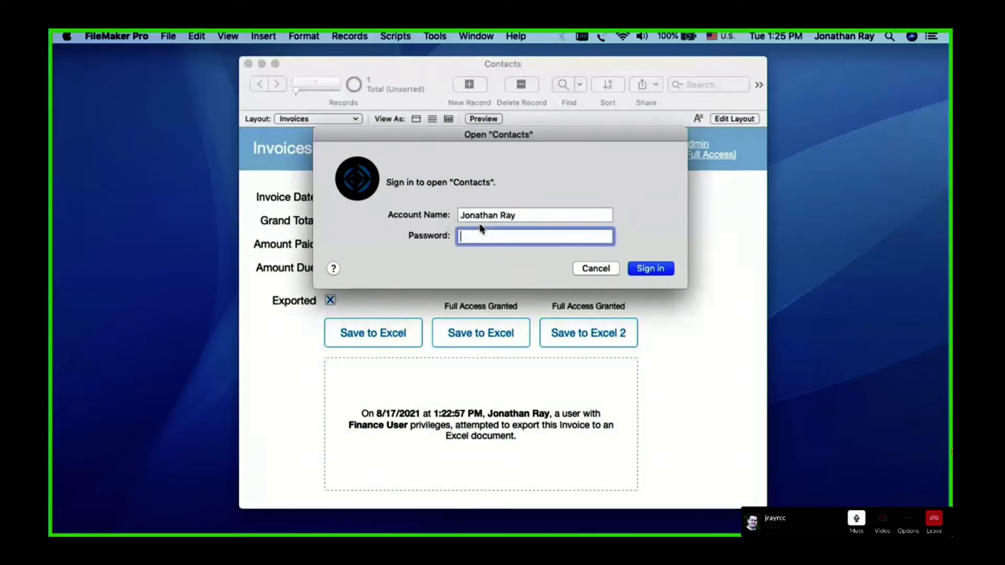
text(••••••••)
key(Return)
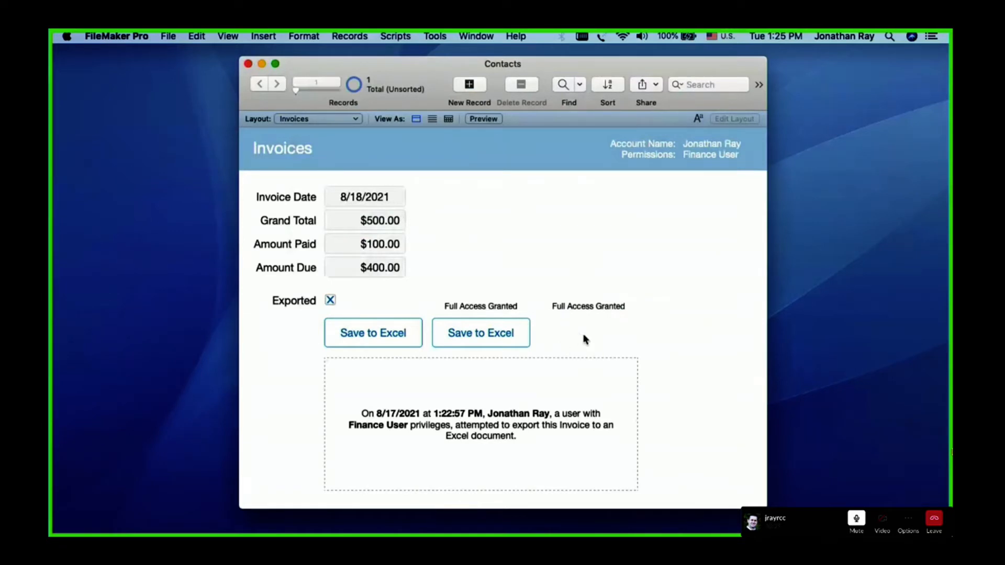
Check which scripts a Finance User can still run directly, apart from the buttons on the Invoices layout
click(394, 36)
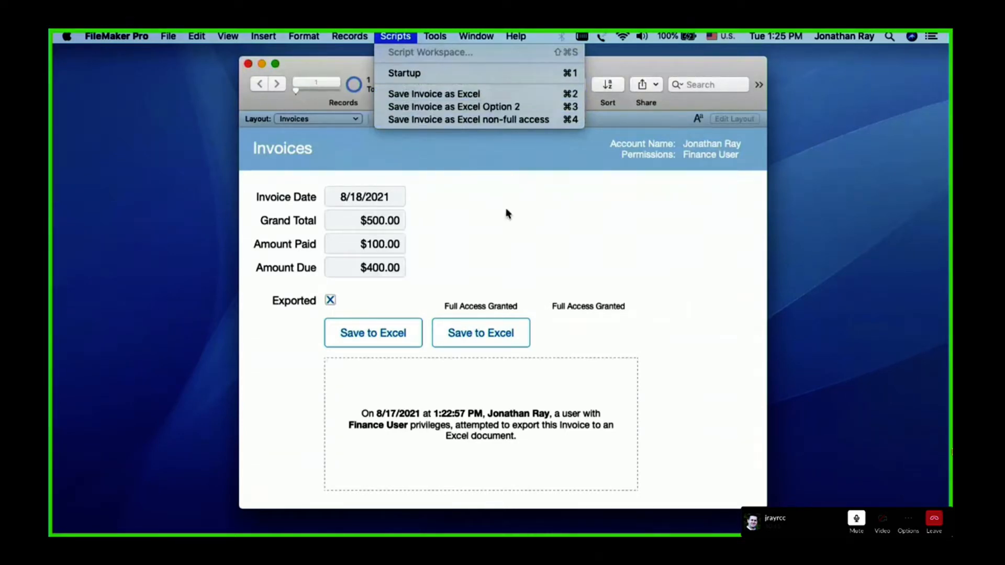
click(561, 287)
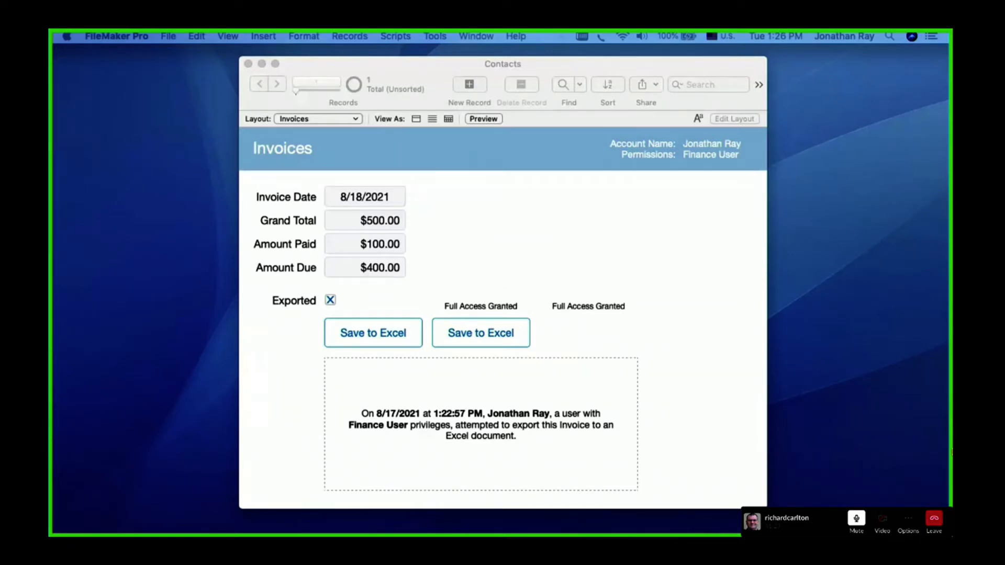
mouse_move(608, 306)
mouse_down()
mouse_move(531, 309)
mouse_move(621, 355)
mouse_move(599, 257)
mouse_move(528, 351)
mouse_move(645, 340)
mouse_move(642, 214)
mouse_move(617, 214)
mouse_up()
click(274, 380)
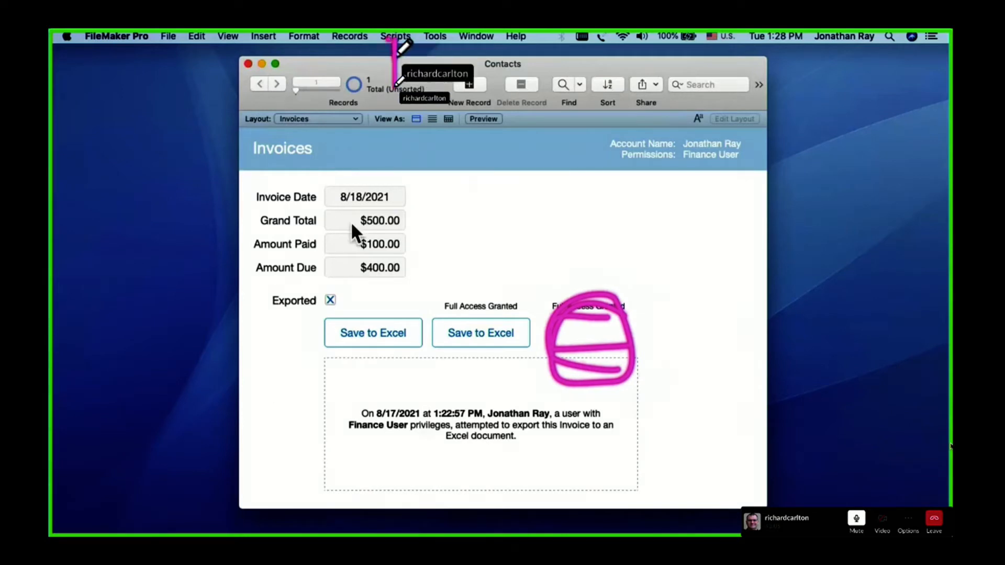
click(393, 36)
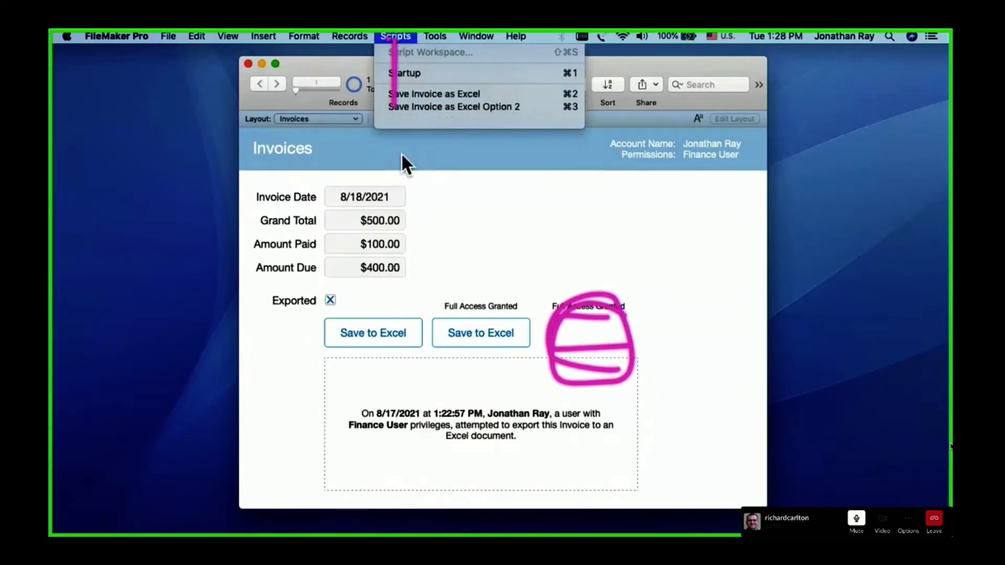
click(53, 486)
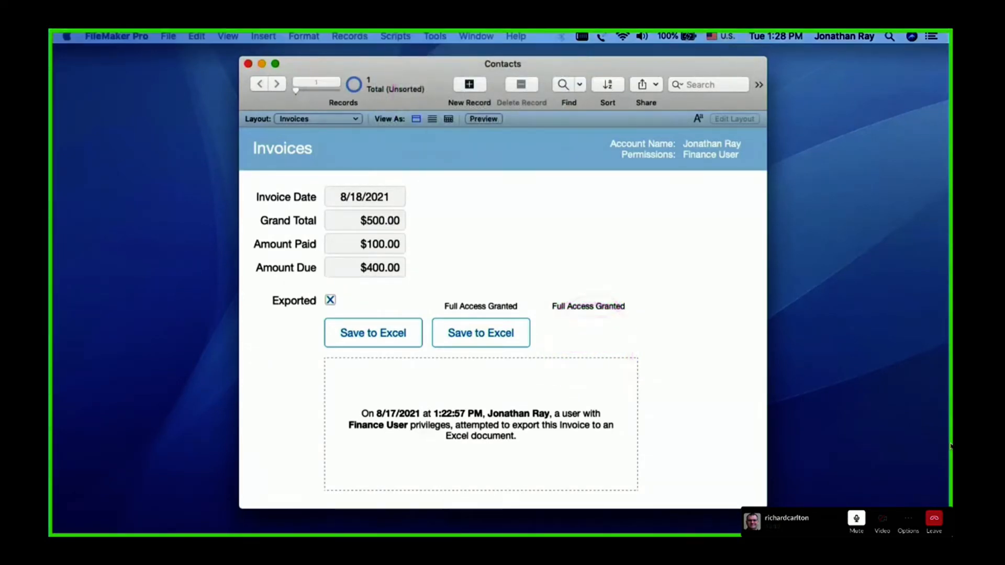
click(312, 397)
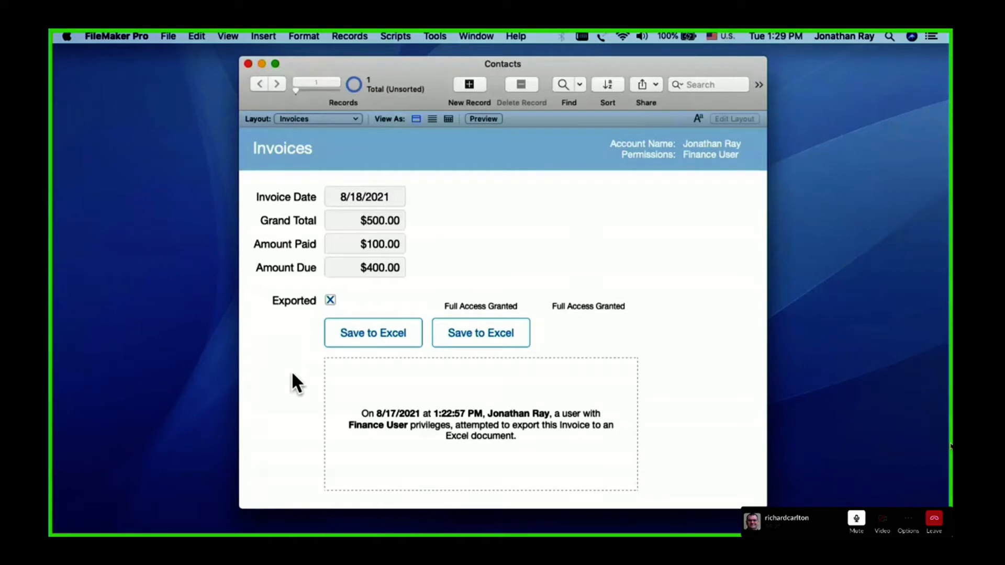
click(166, 34)
mouse_move(196, 156)
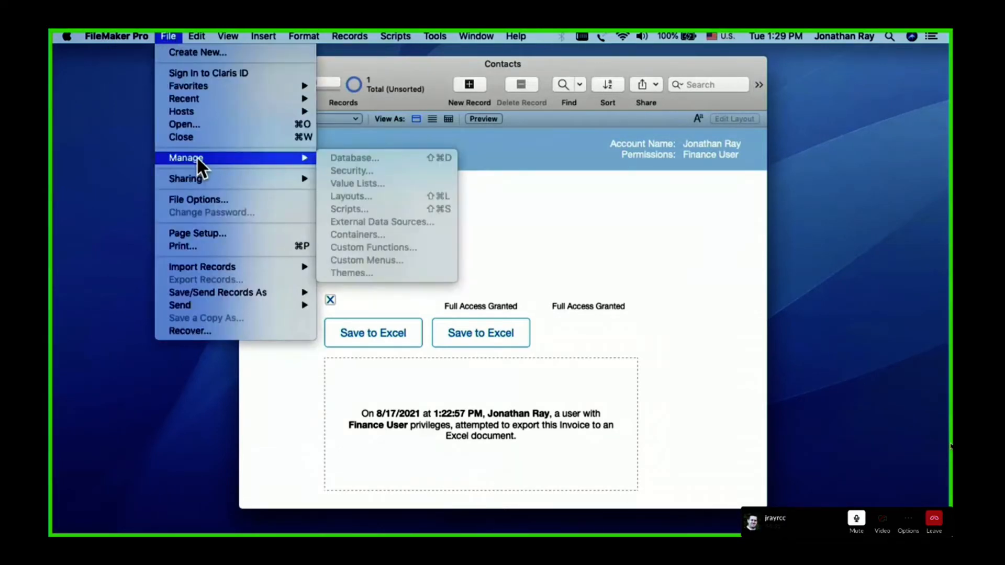
click(280, 413)
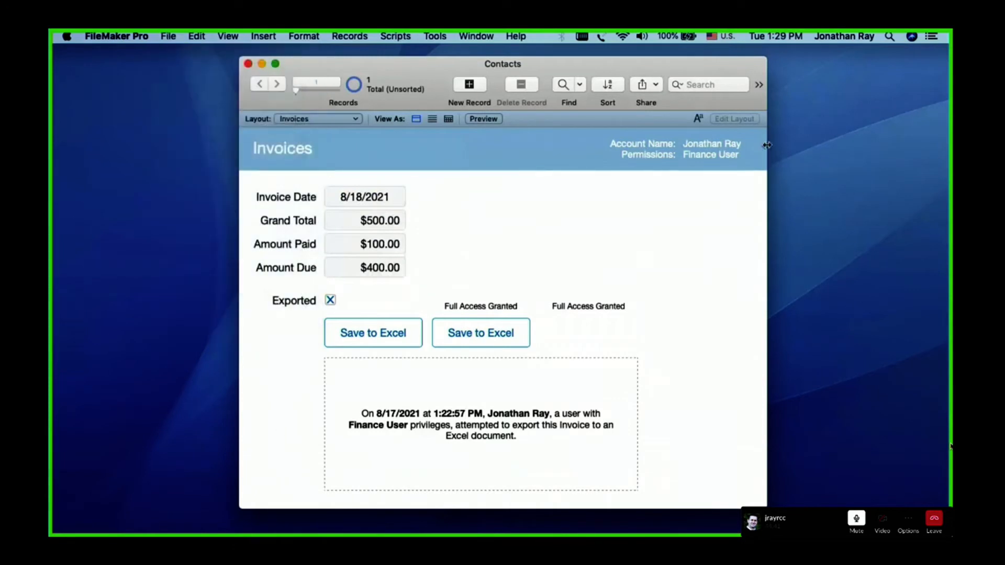
Sign in to the Contacts file again as admin with the account password
click(708, 151)
text(admin)
key(Tab)
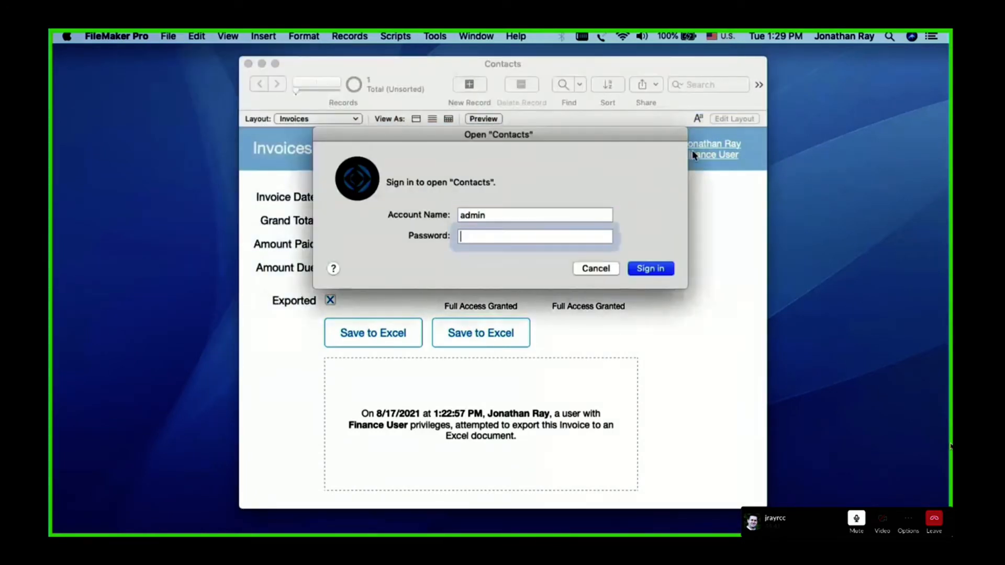
text(••••••)
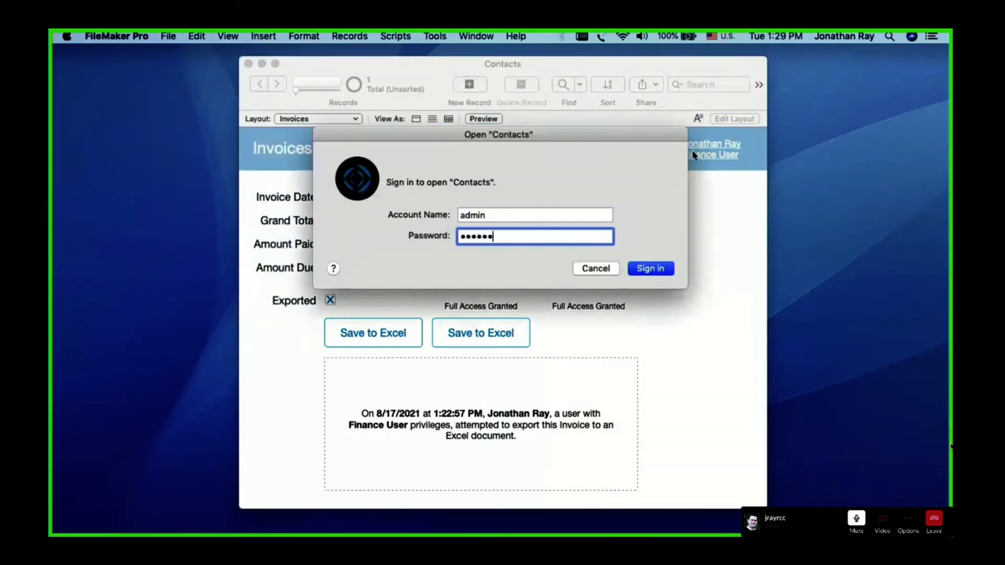
key(Return)
Open the Finance User privilege set from the file's advanced security settings and examine its Data API, URL script and Apple events extended privileges
click(168, 37)
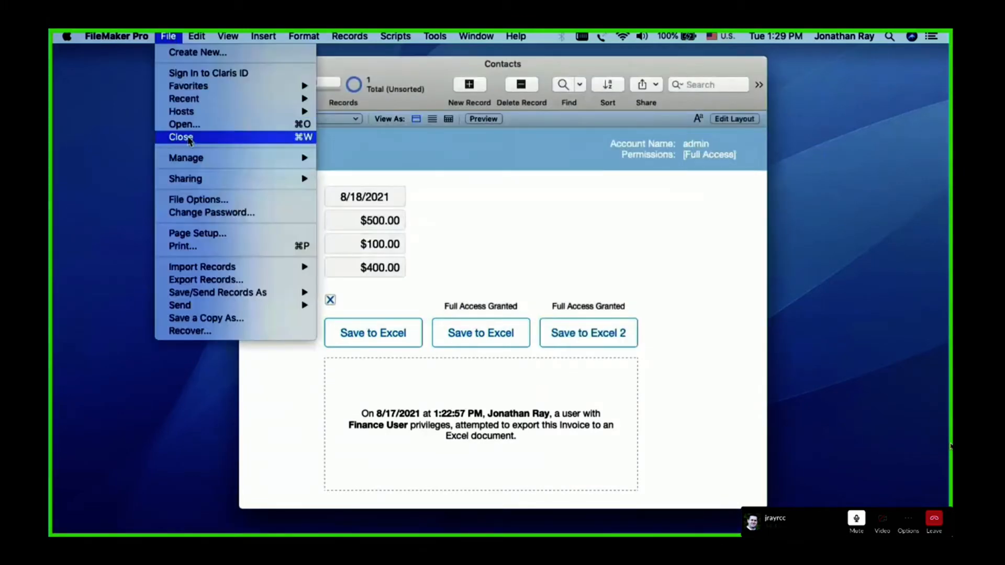
mouse_move(192, 160)
click(345, 168)
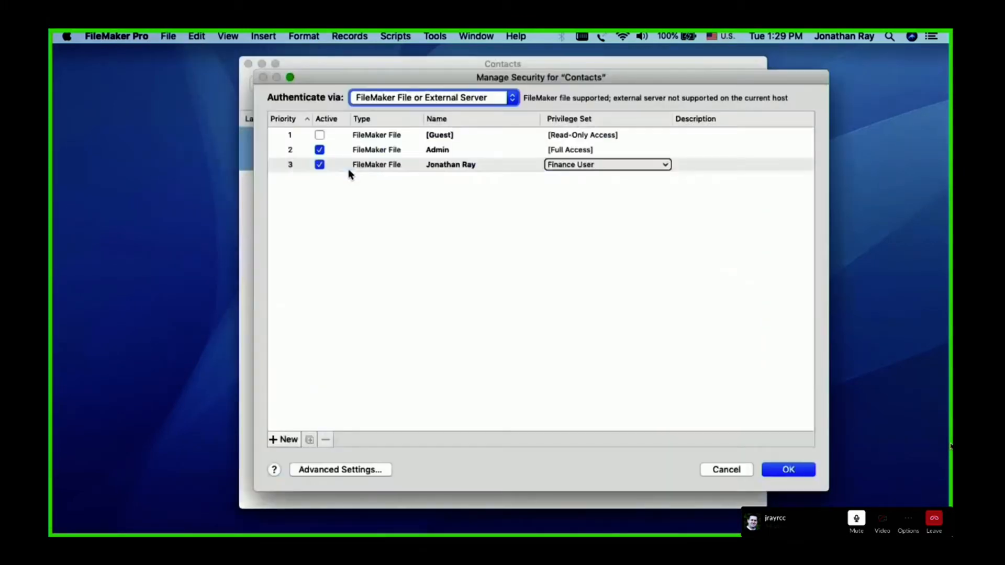
click(345, 471)
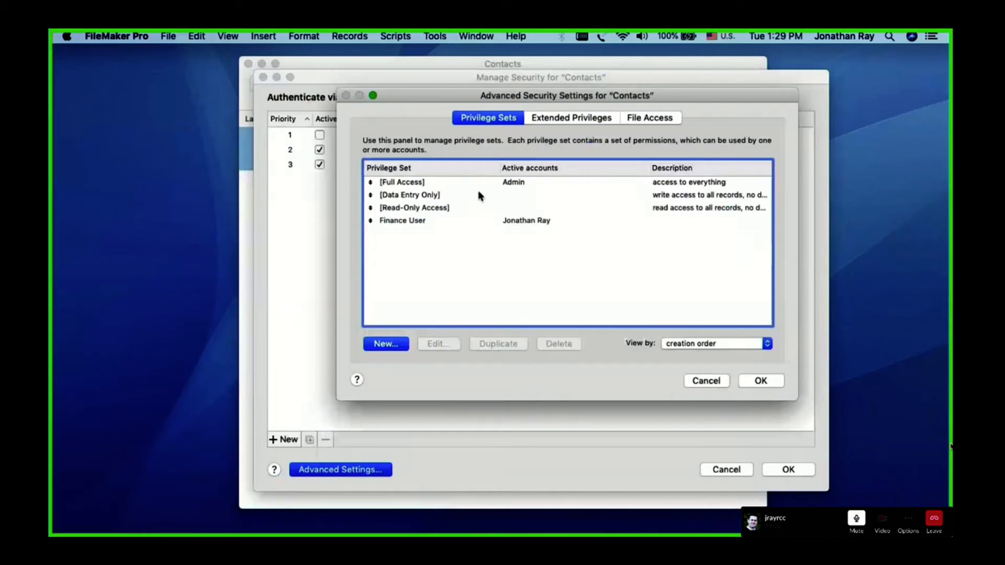
double_click(446, 222)
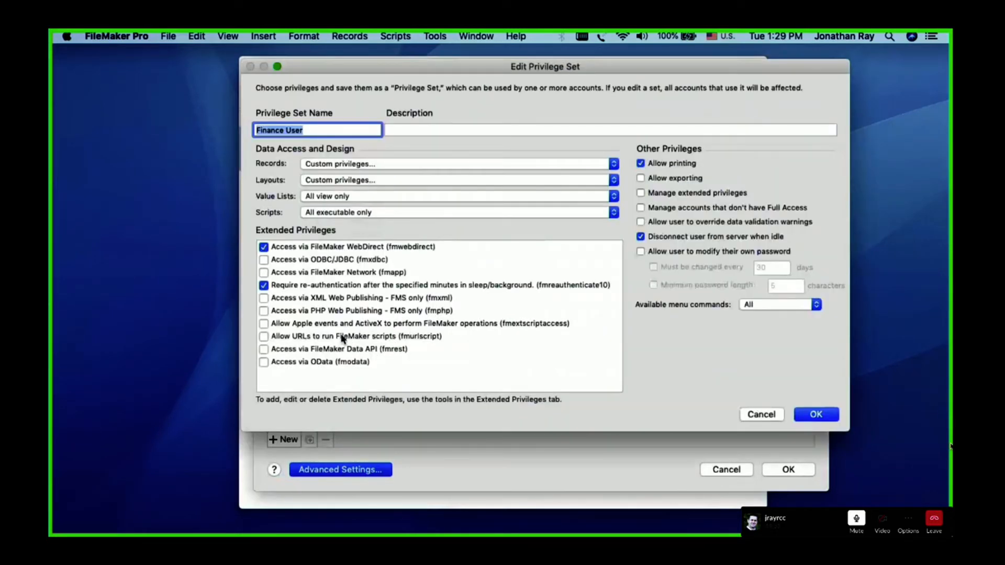
click(322, 349)
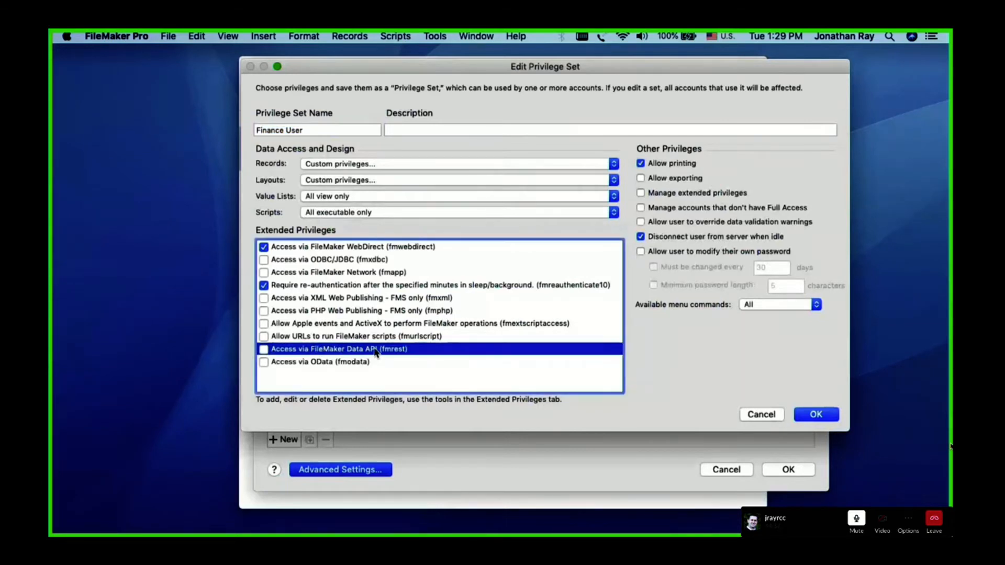
click(365, 337)
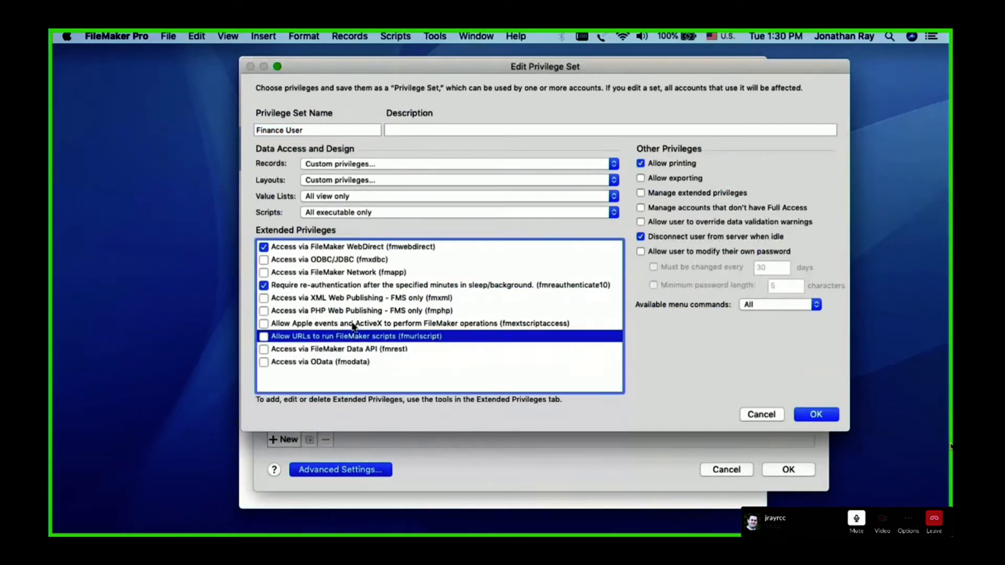
click(355, 323)
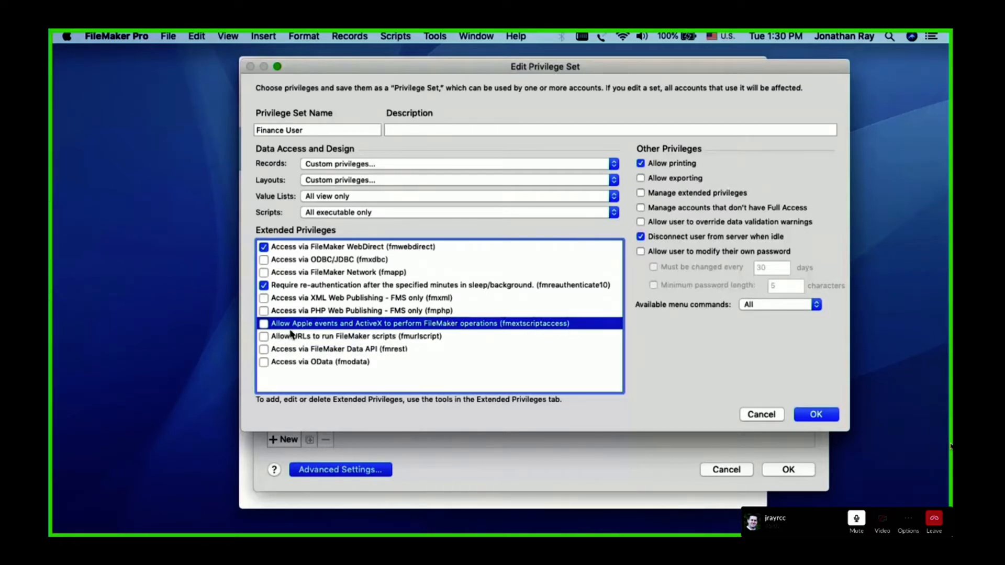
Try enabling the Apple events and ActiveX privilege (fmextscriptaccess) for Finance User, disable it again, and close the privilege set
click(264, 324)
click(283, 338)
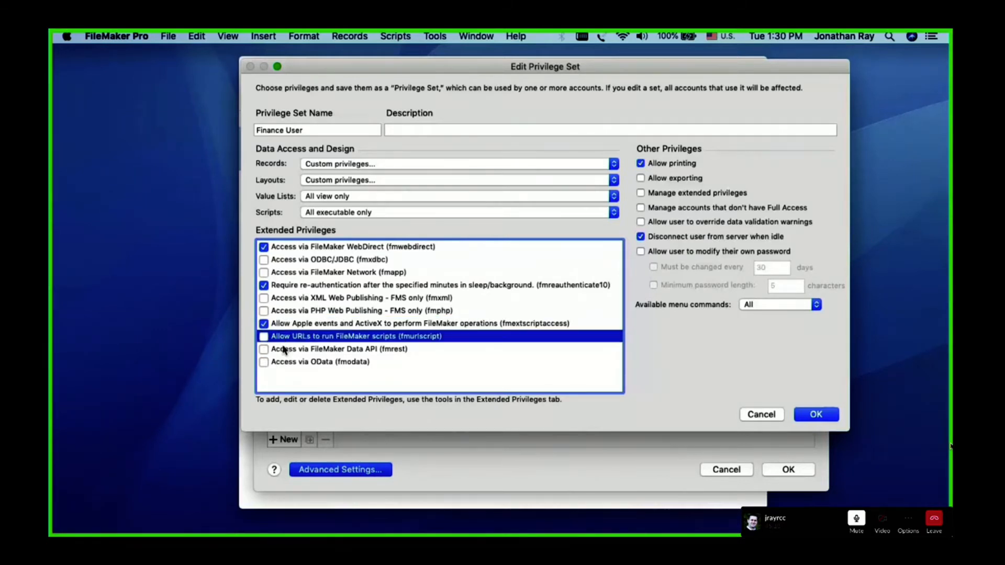
click(284, 349)
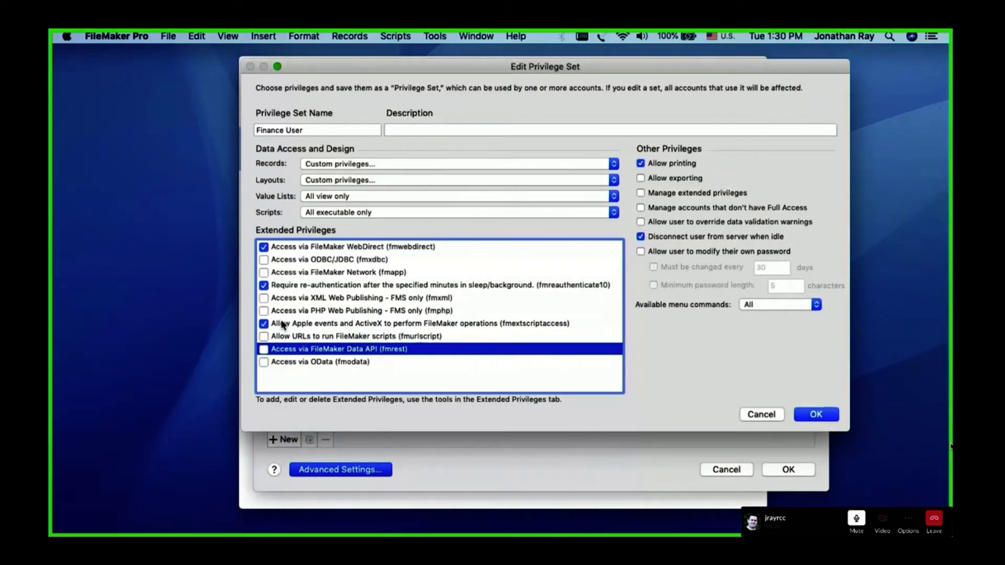
click(264, 324)
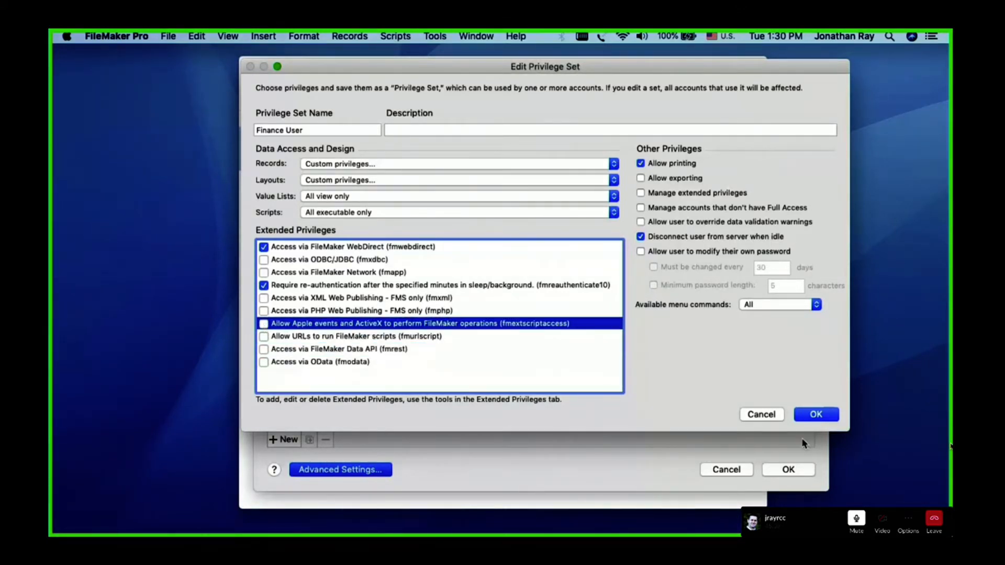
click(815, 415)
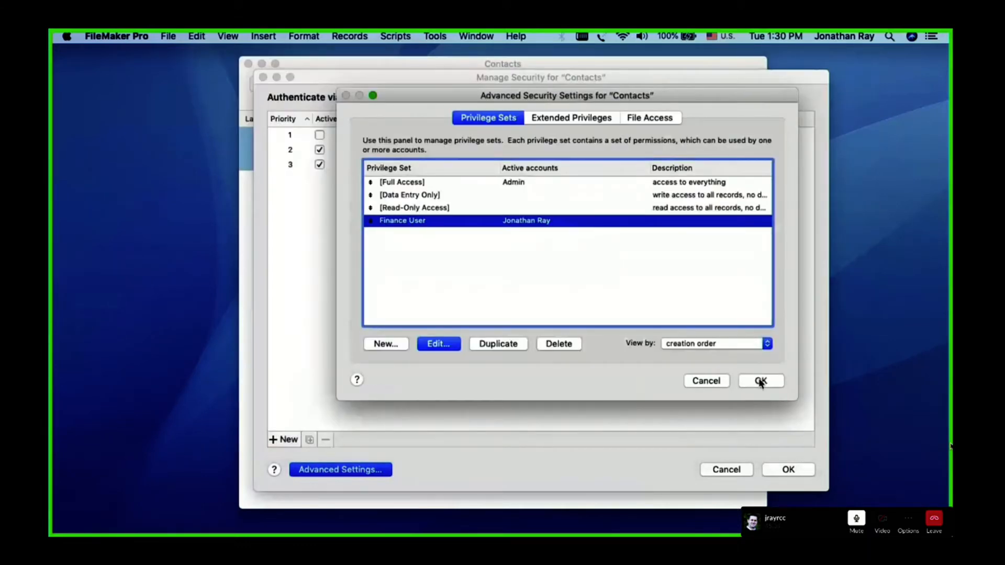
Reopen the Finance User privilege set for editing and reposition its dialog
double_click(587, 221)
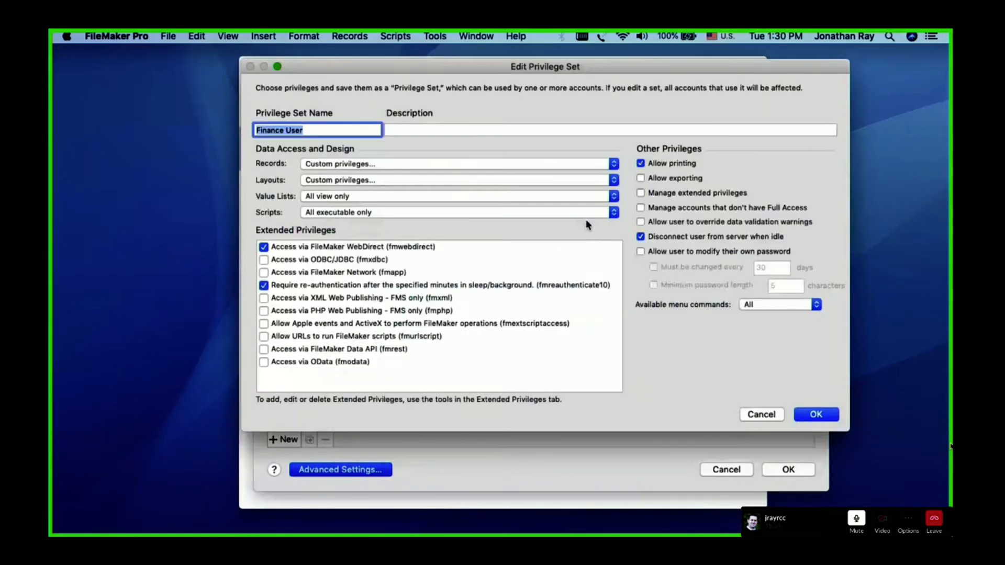
drag(499, 68, 477, 83)
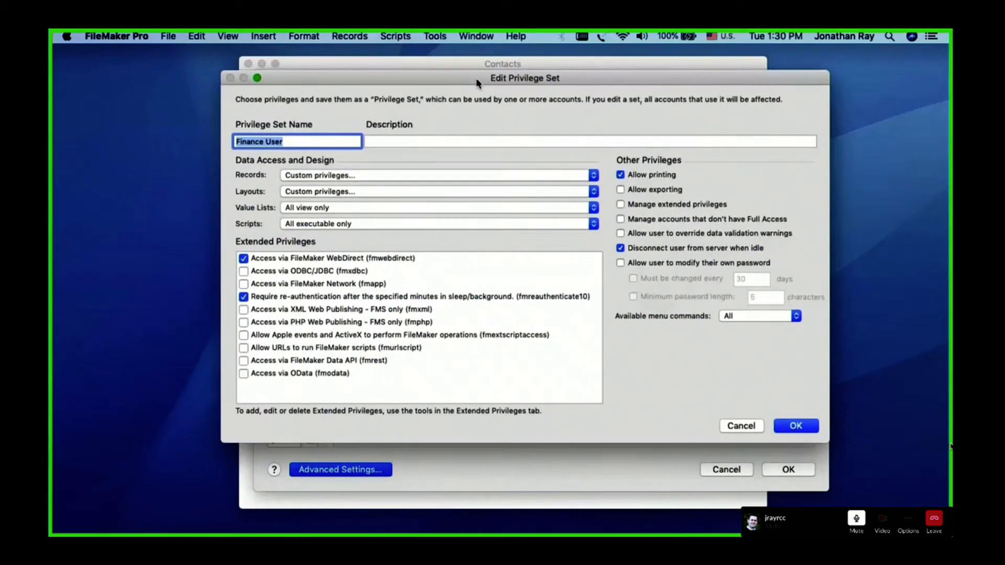
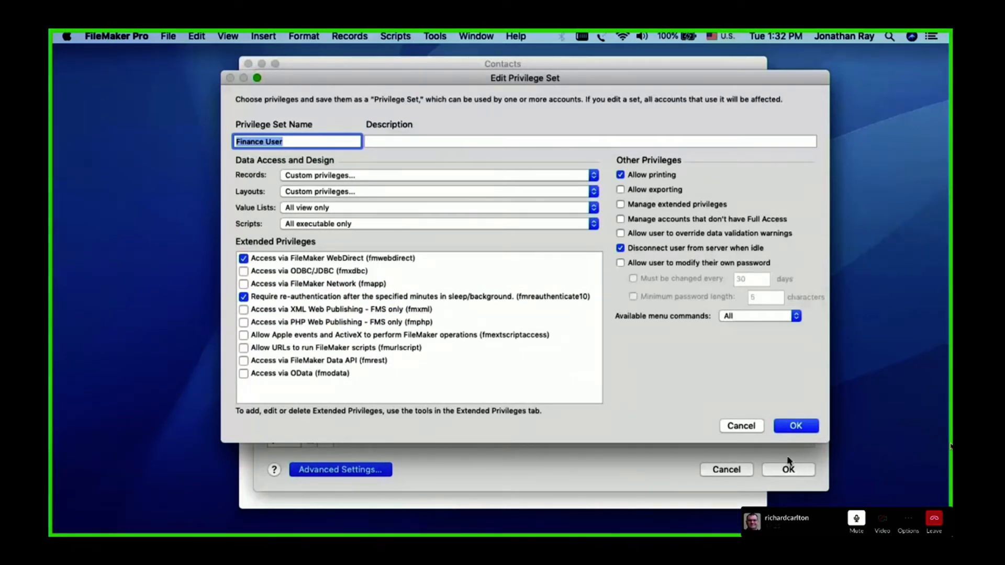
Close the Finance User privilege set and start a new extended privilege with the keyword fmreauthenticate0
click(740, 426)
click(584, 121)
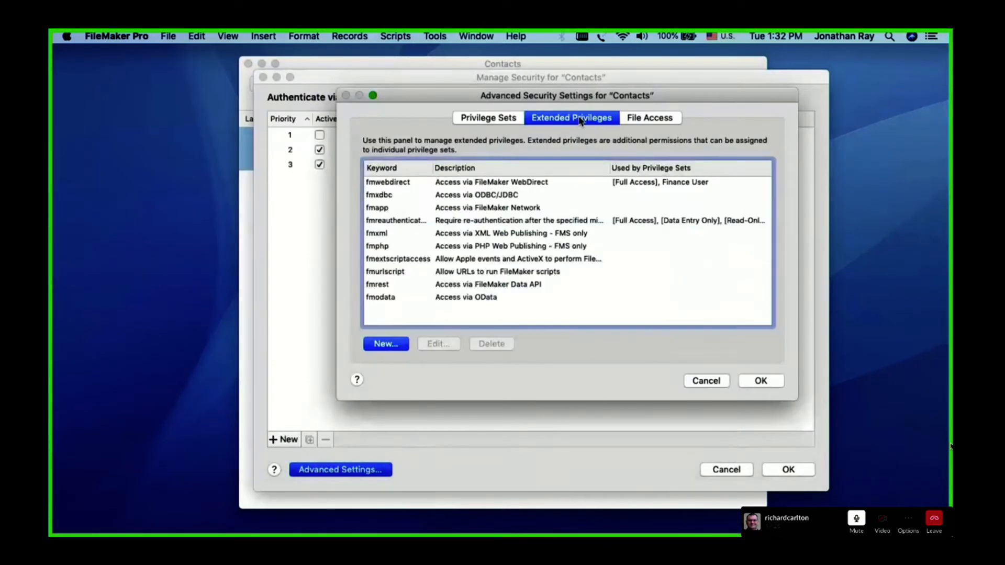
click(386, 345)
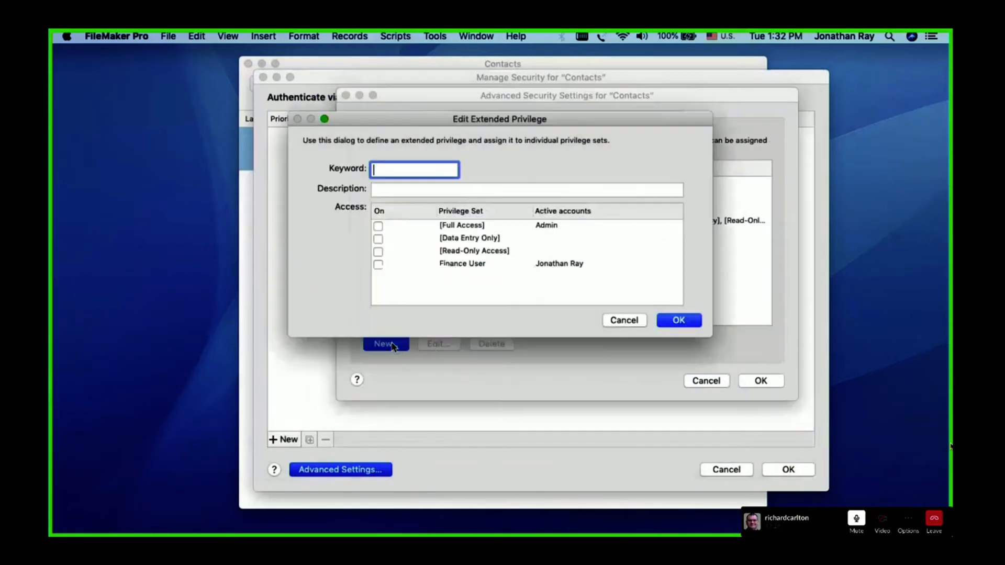
text(fmreauthenticate1)
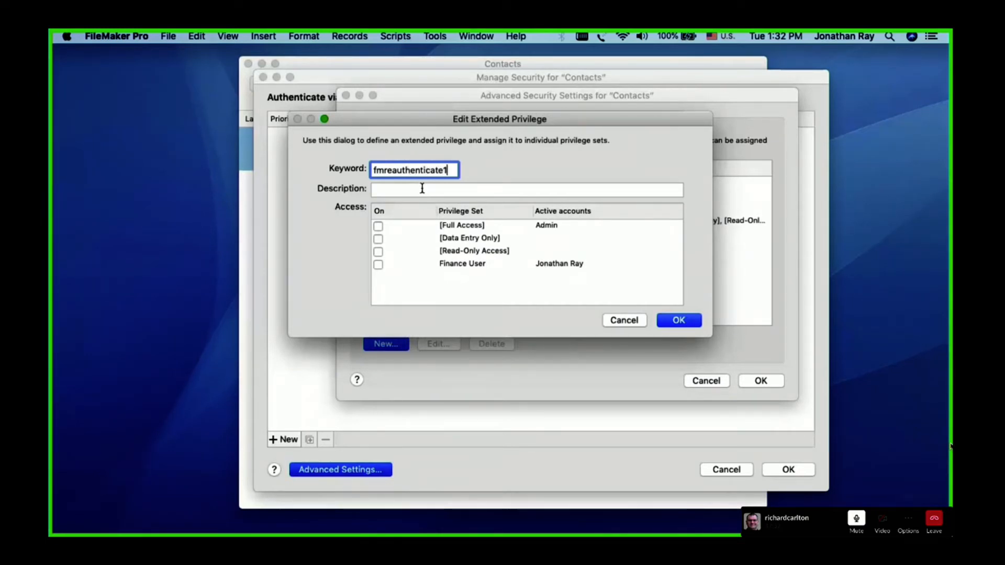
key(BackSpace)
text(0)
Describe the new extended privilege as "Force to immediately re-login" and assign it to the Finance User privilege set
click(422, 190)
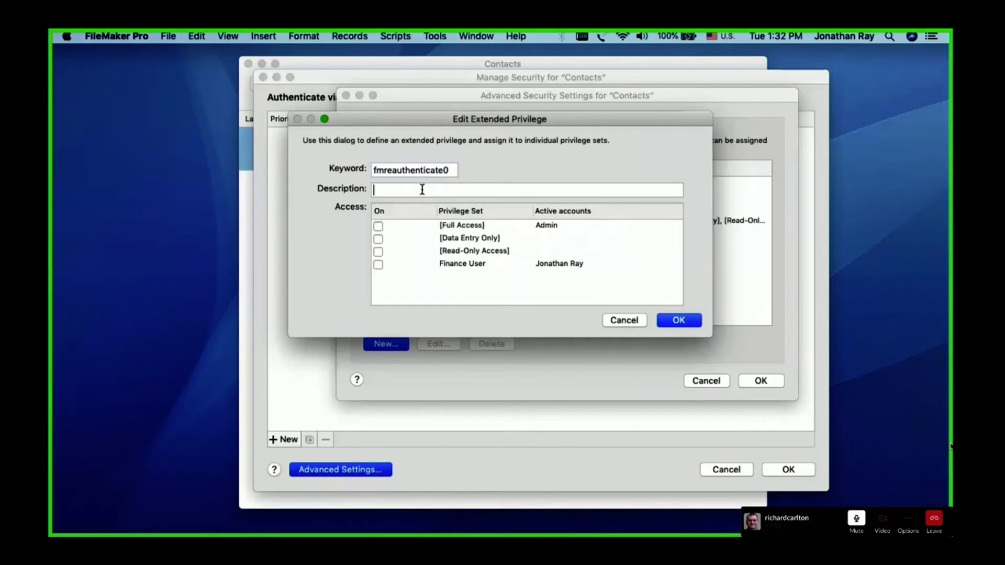
text(Force to immediately re)
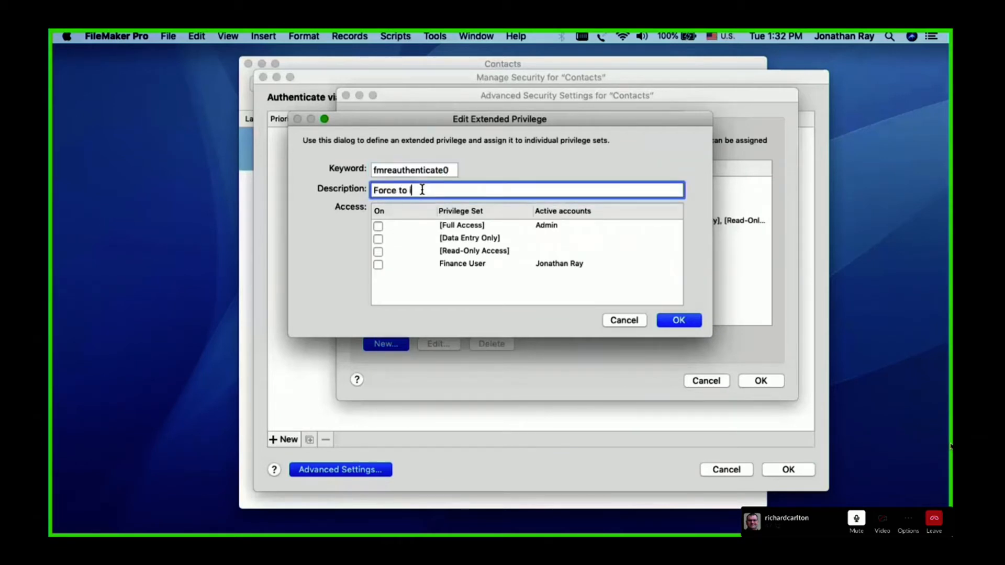
text(-login)
click(378, 264)
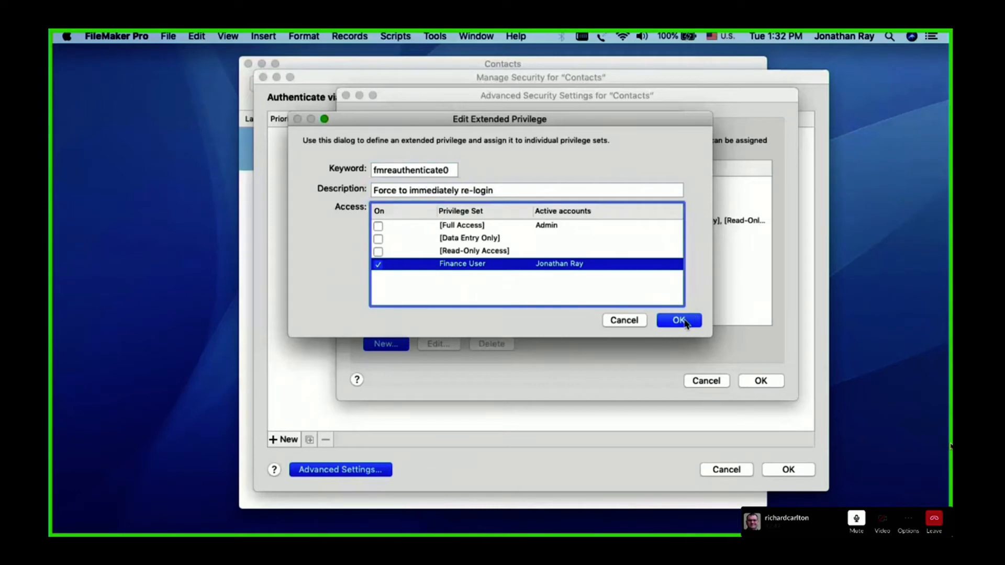
click(679, 320)
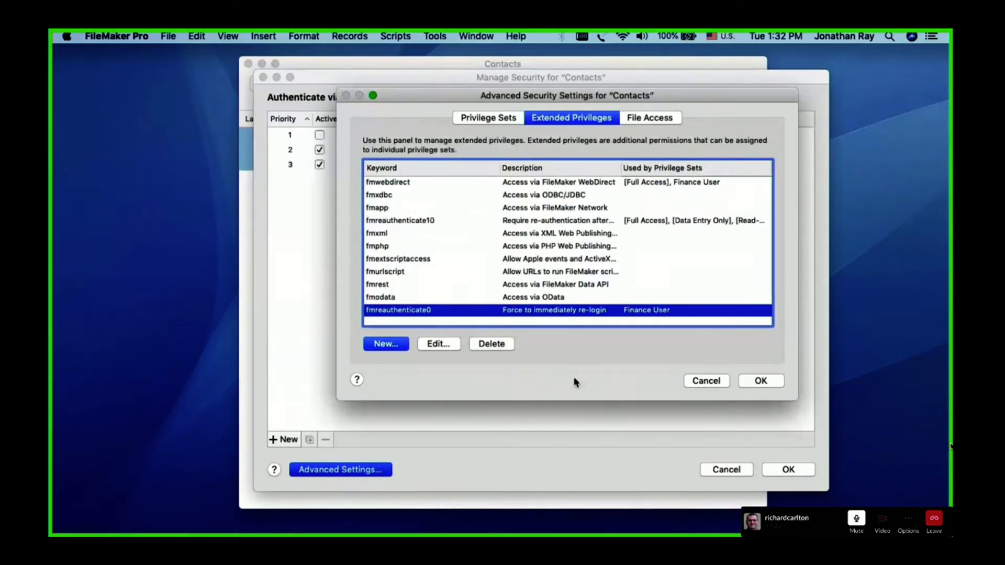
Review the fmreauthenticate0 definition and its assignment in the Finance User privilege set
click(441, 345)
click(681, 320)
click(638, 121)
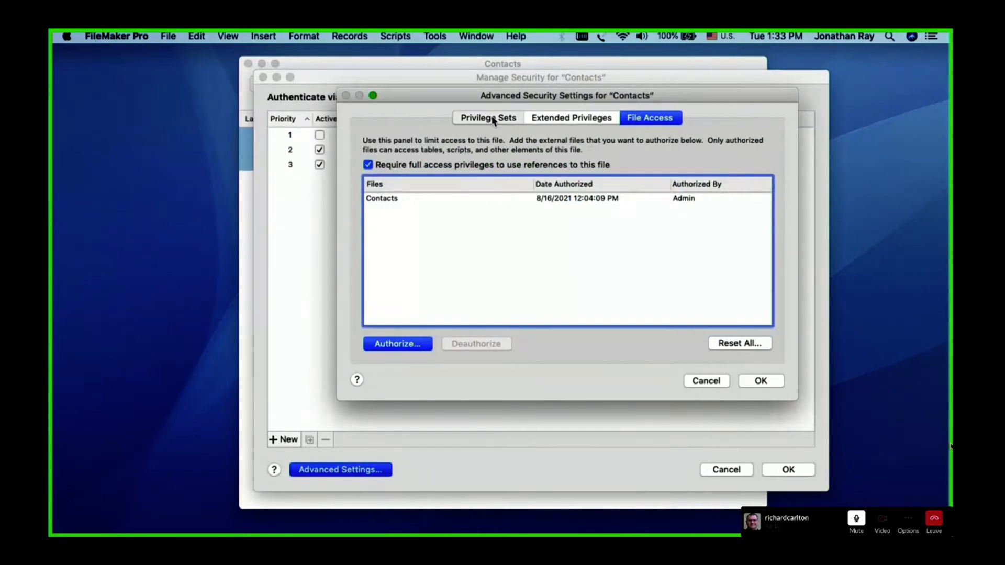
click(511, 121)
double_click(466, 221)
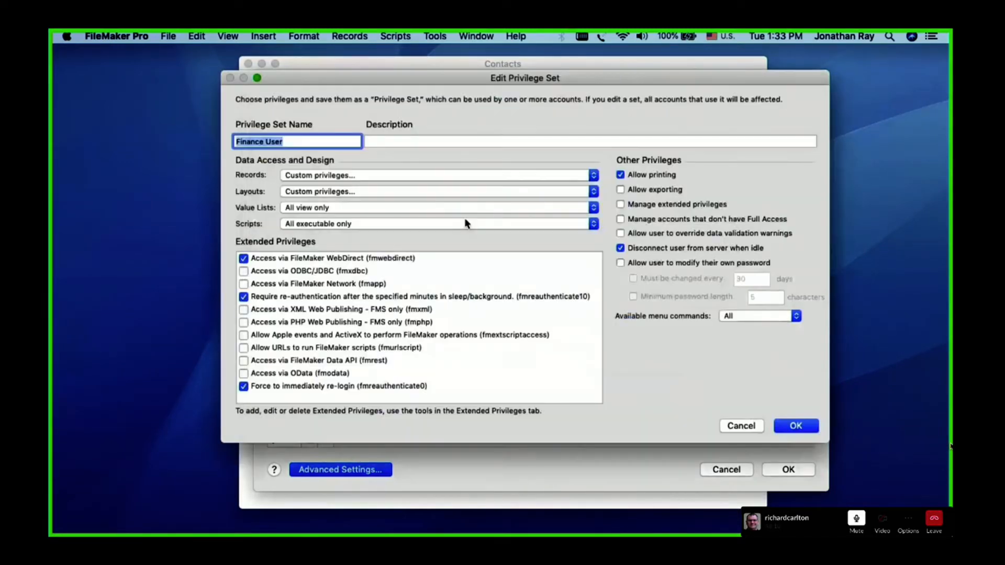
click(316, 386)
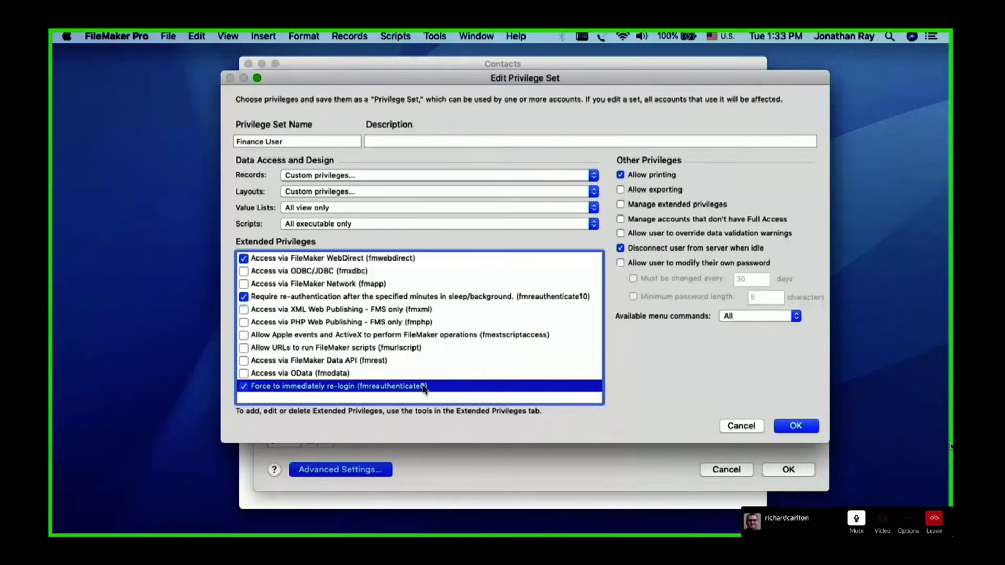
click(748, 427)
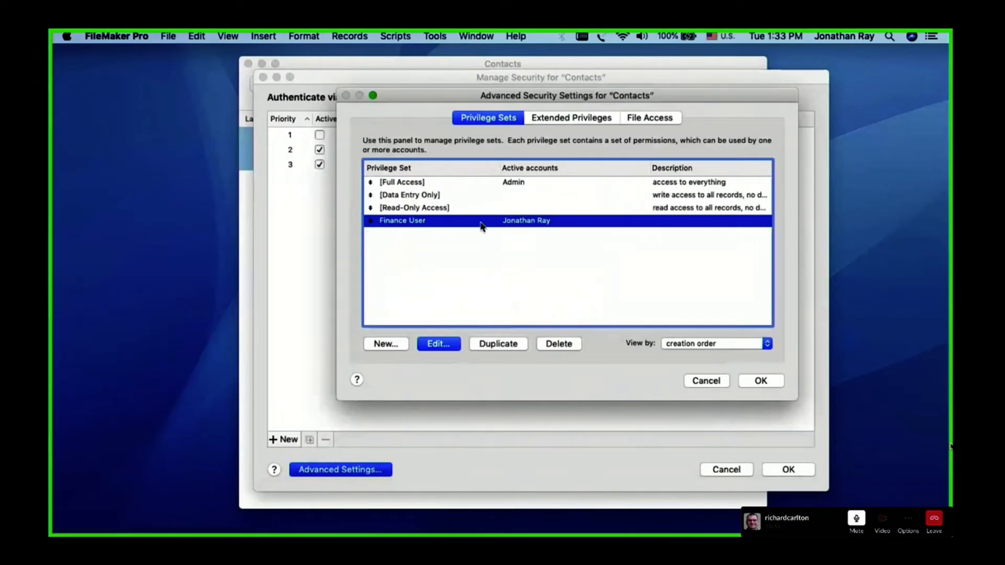
double_click(481, 221)
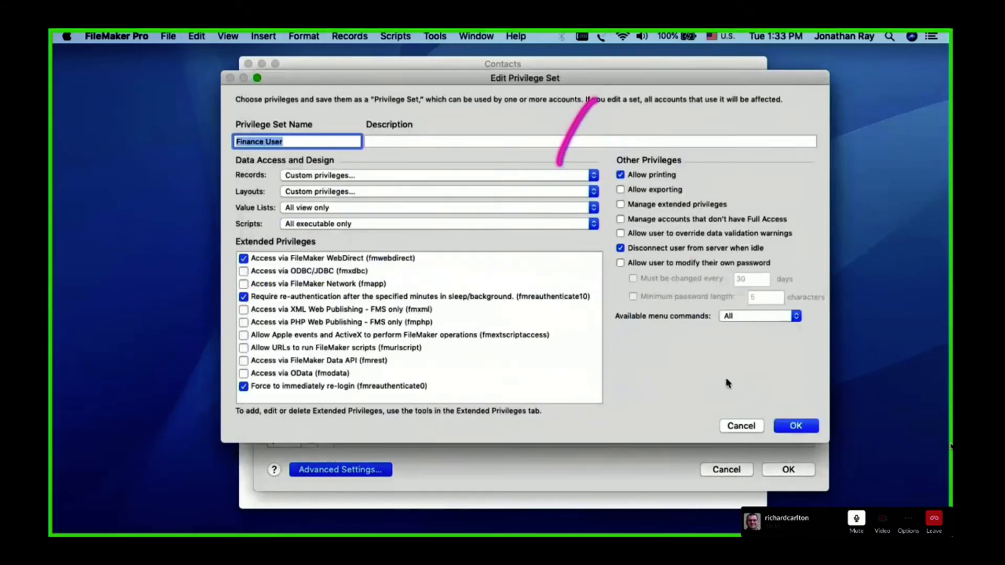
click(748, 425)
Create an extended privilege with the keyword somethingcrazy and description "my description here", and assign it to Finance User
click(573, 121)
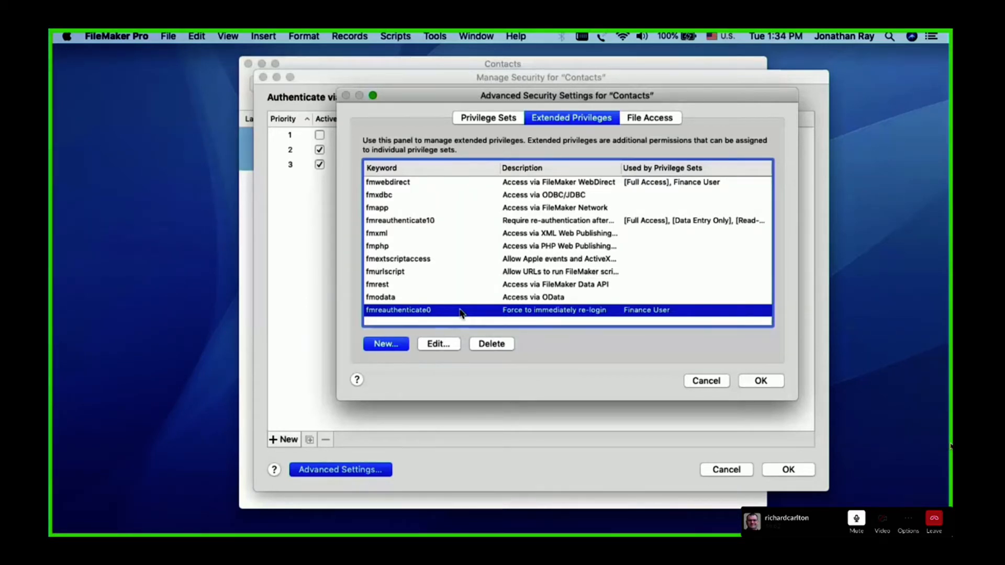
drag(470, 401, 469, 432)
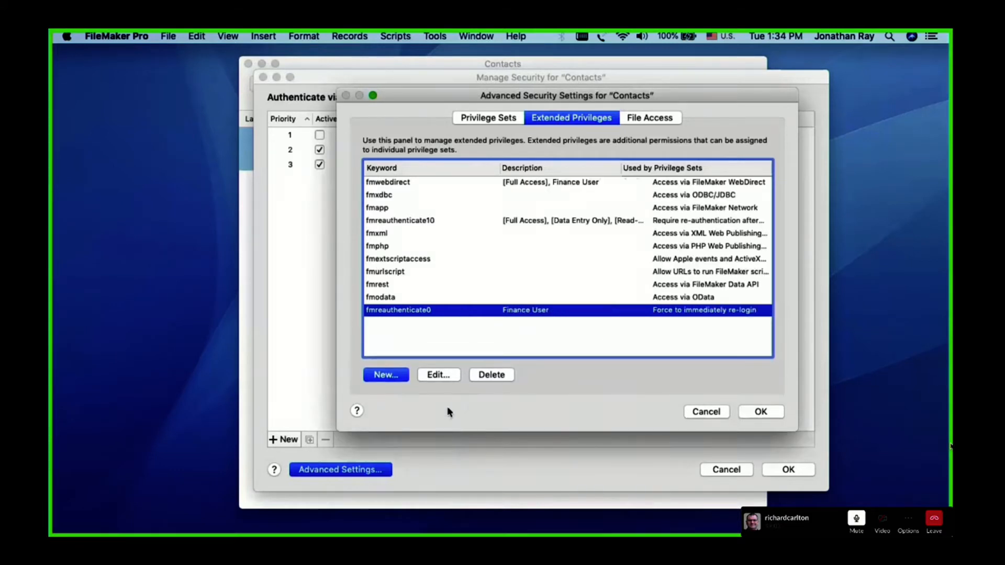
click(386, 375)
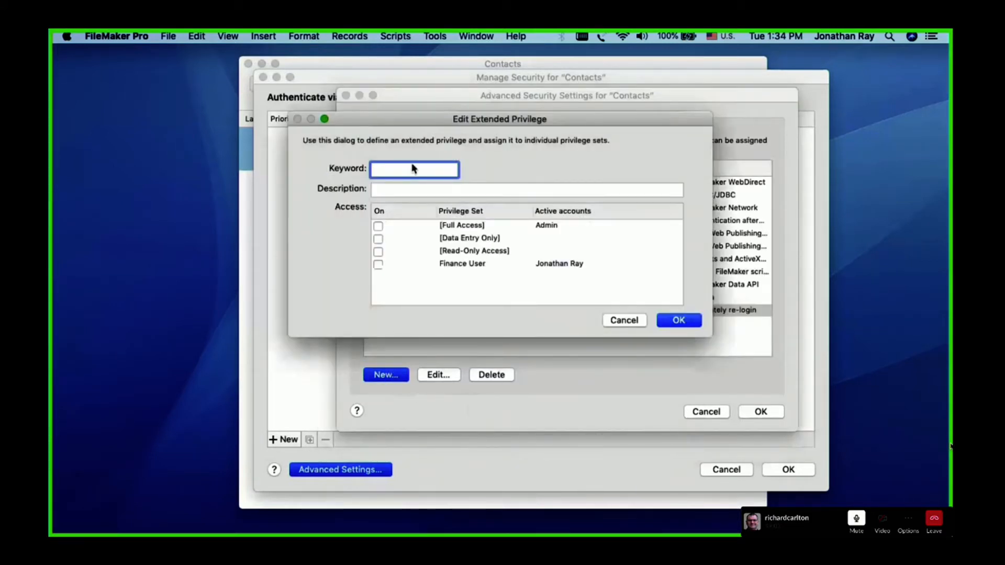
text(somethingcrazy)
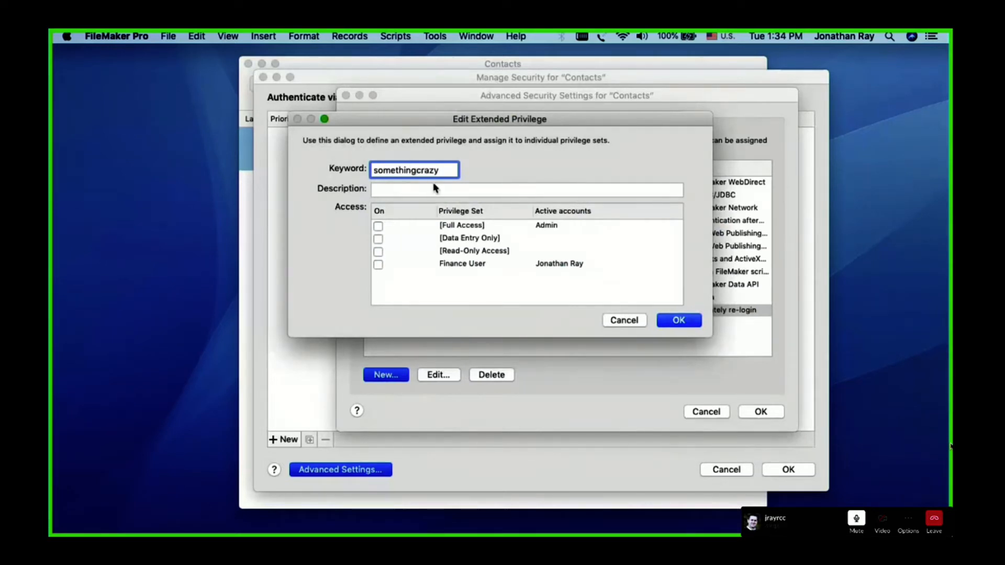
click(385, 190)
text(my des)
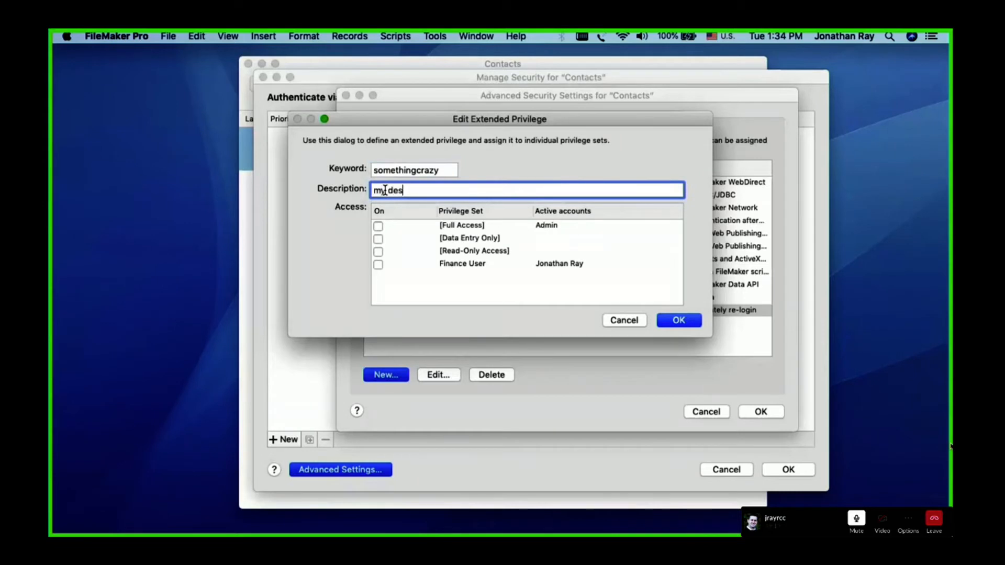
text(cription here)
drag(441, 170, 373, 170)
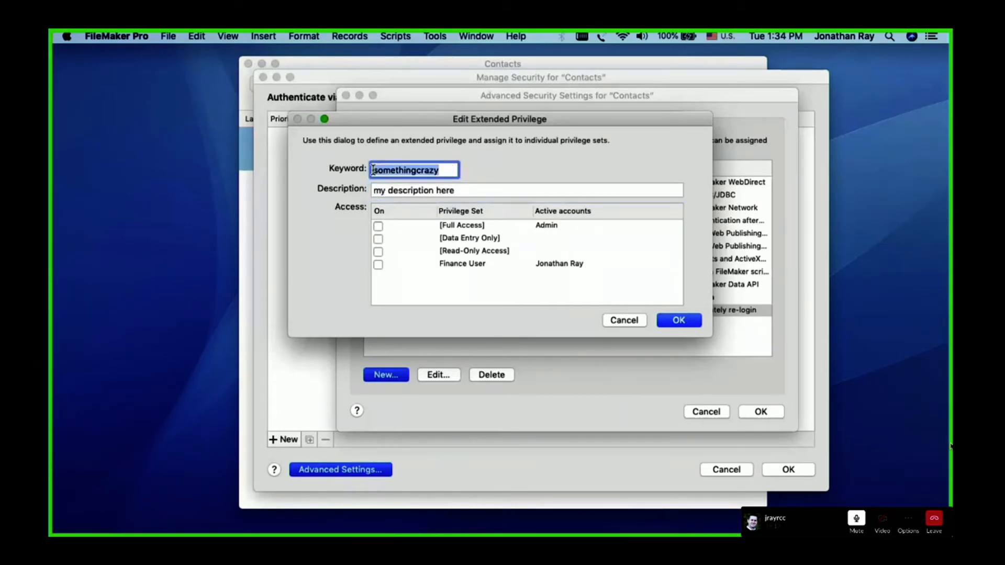
click(378, 265)
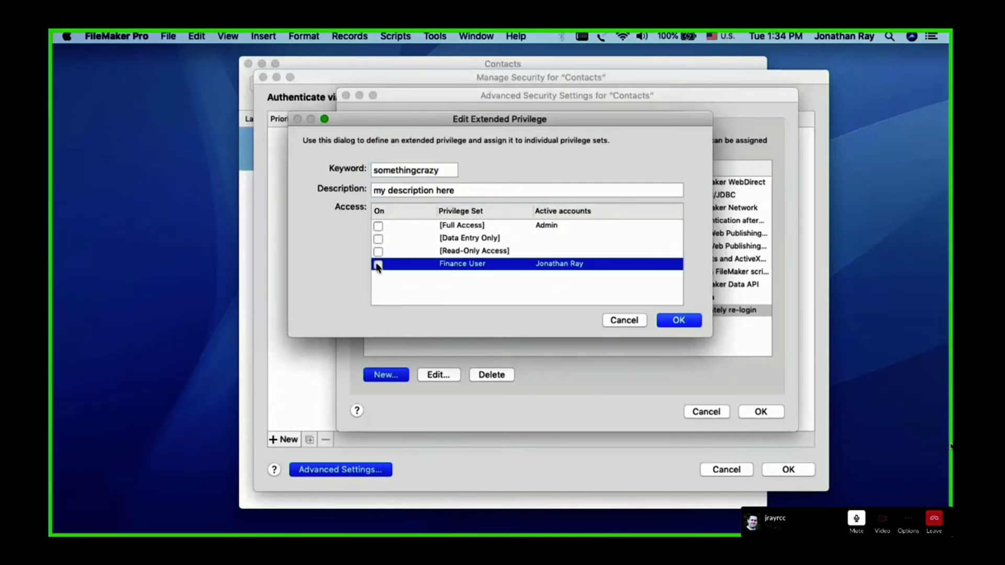
click(377, 265)
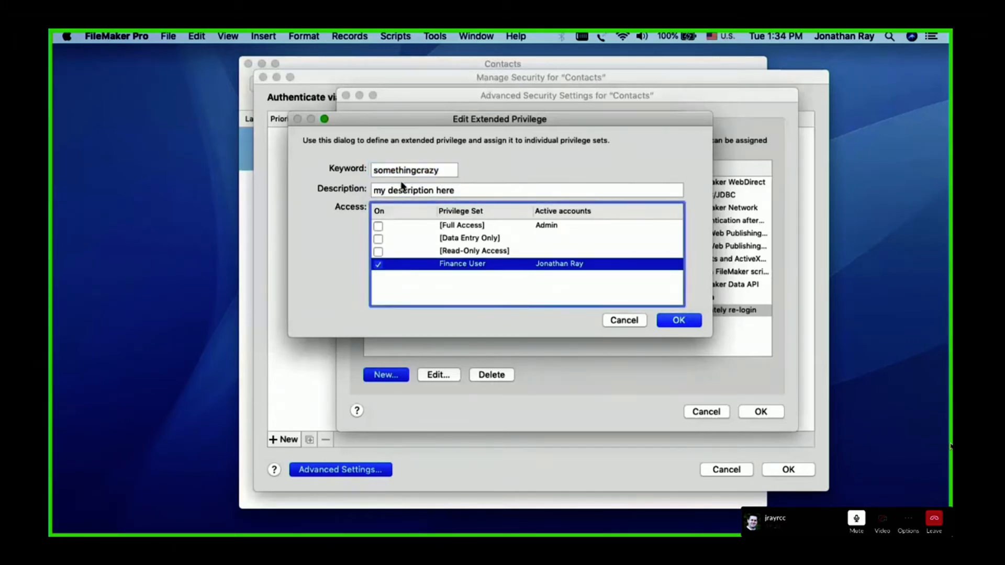
click(676, 320)
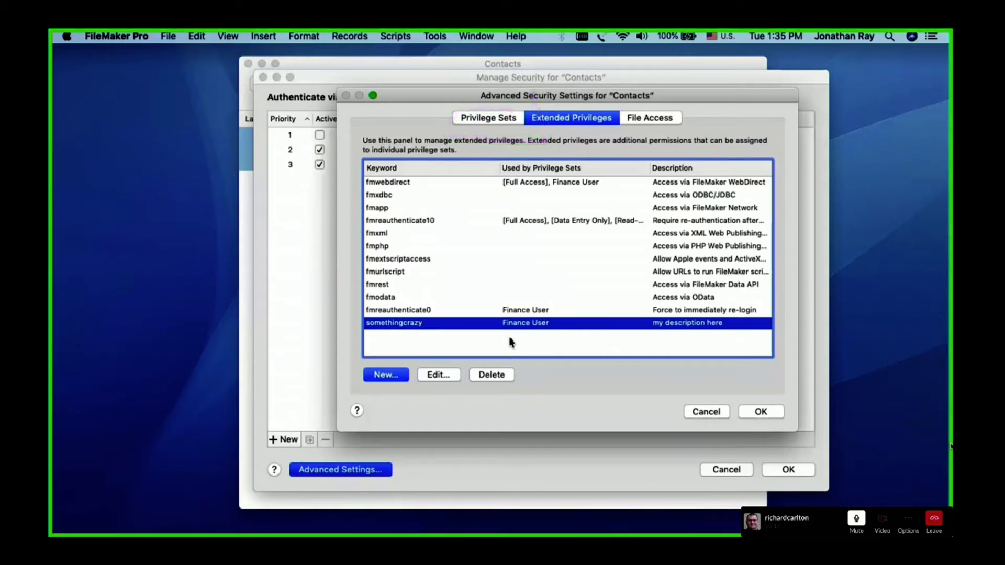
View the file access authorizations, and delete the somethingcrazy extended privilege
click(644, 121)
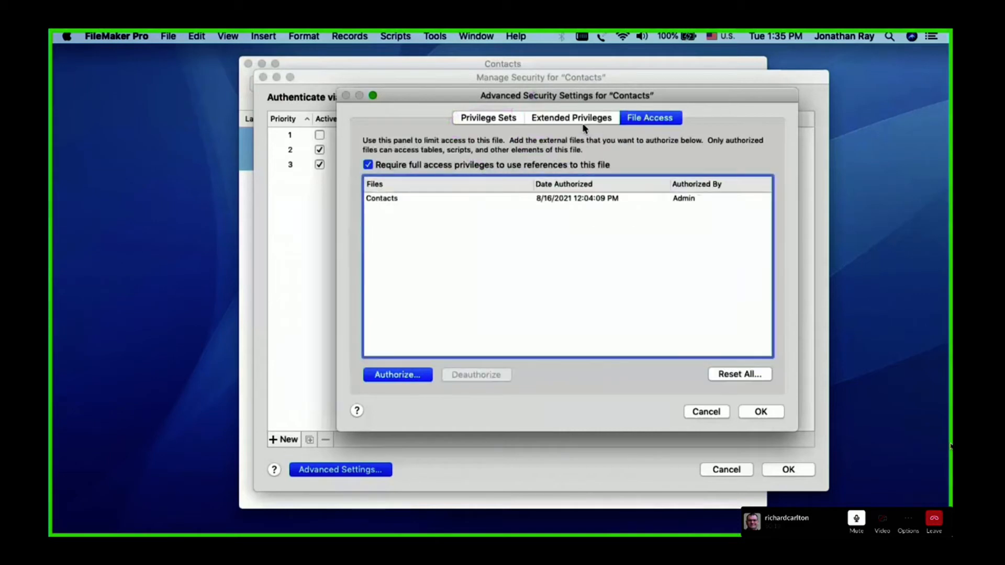
click(581, 121)
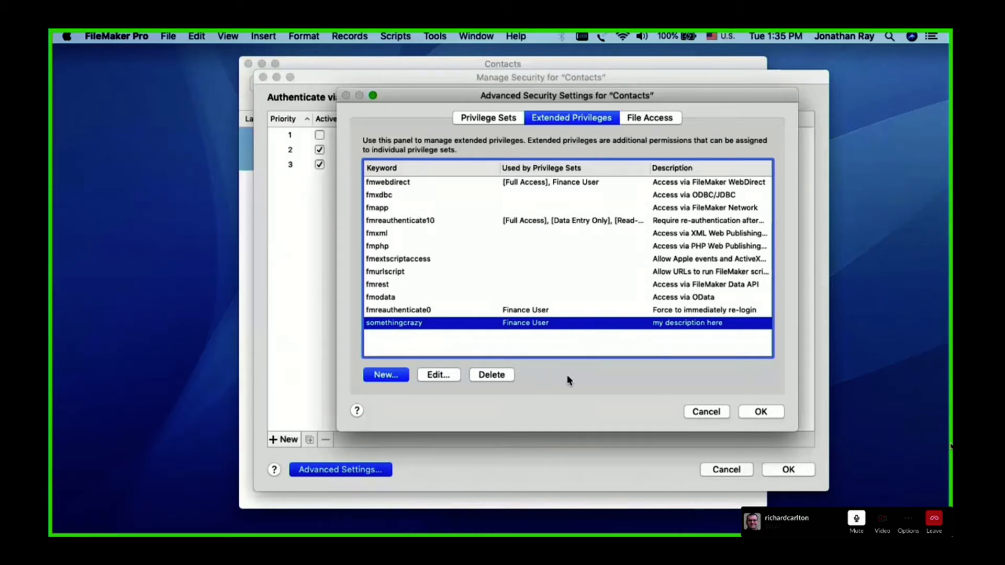
click(491, 375)
click(596, 342)
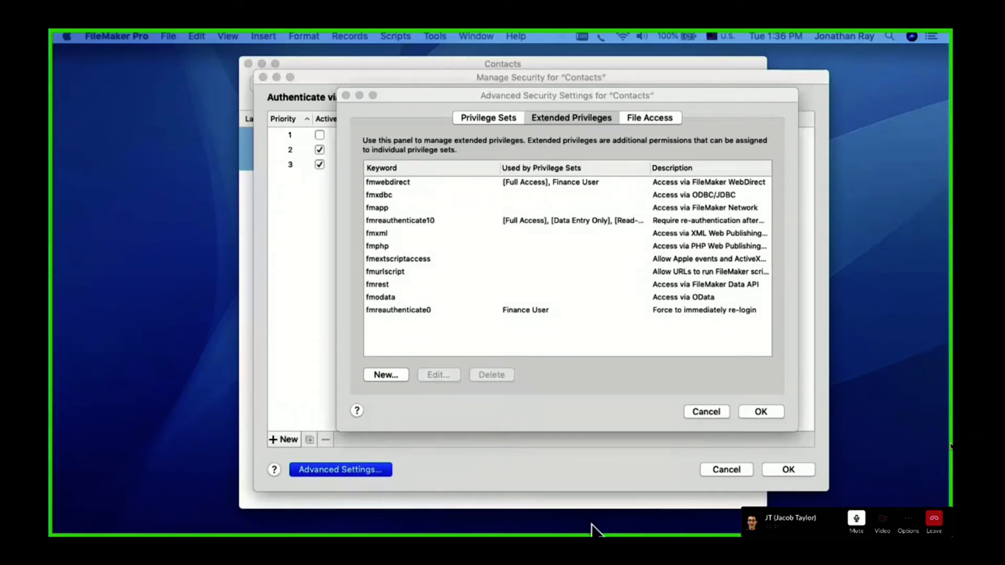
click(521, 416)
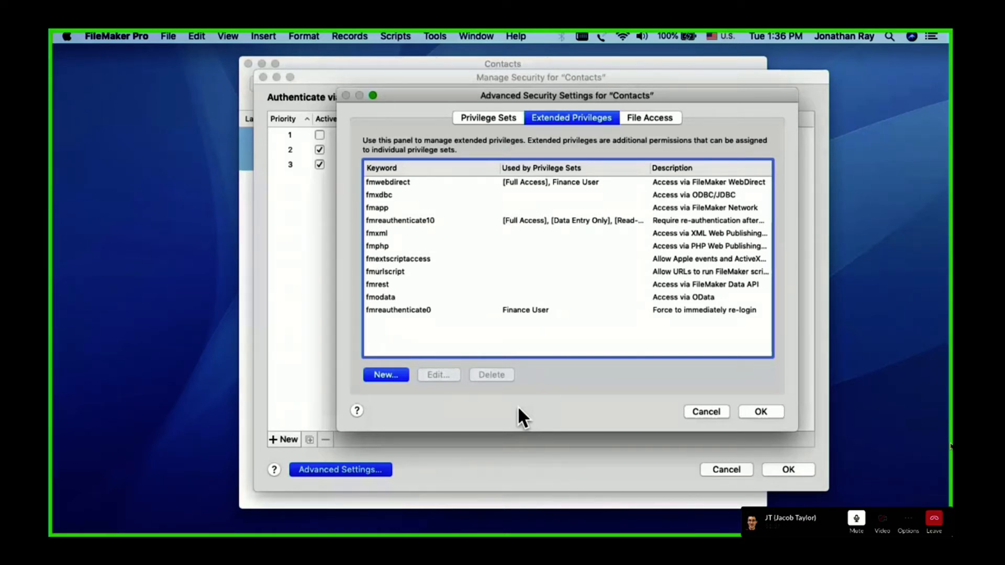
click(951, 446)
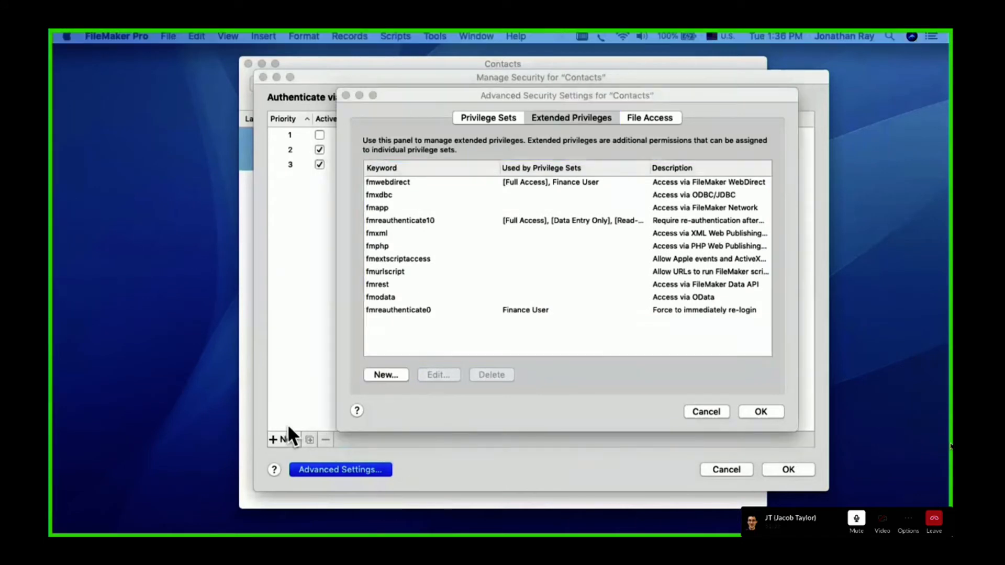
click(566, 400)
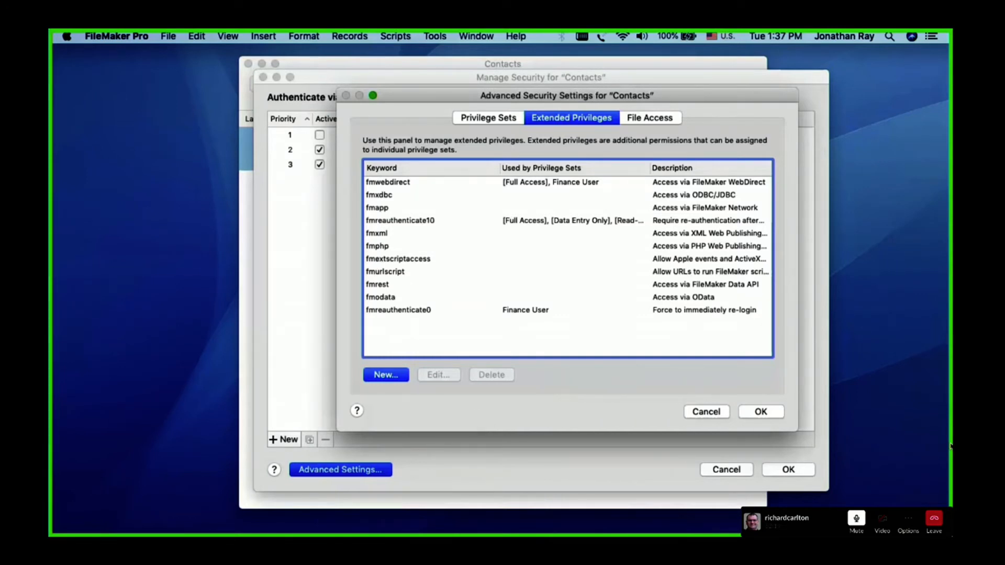
click(950, 447)
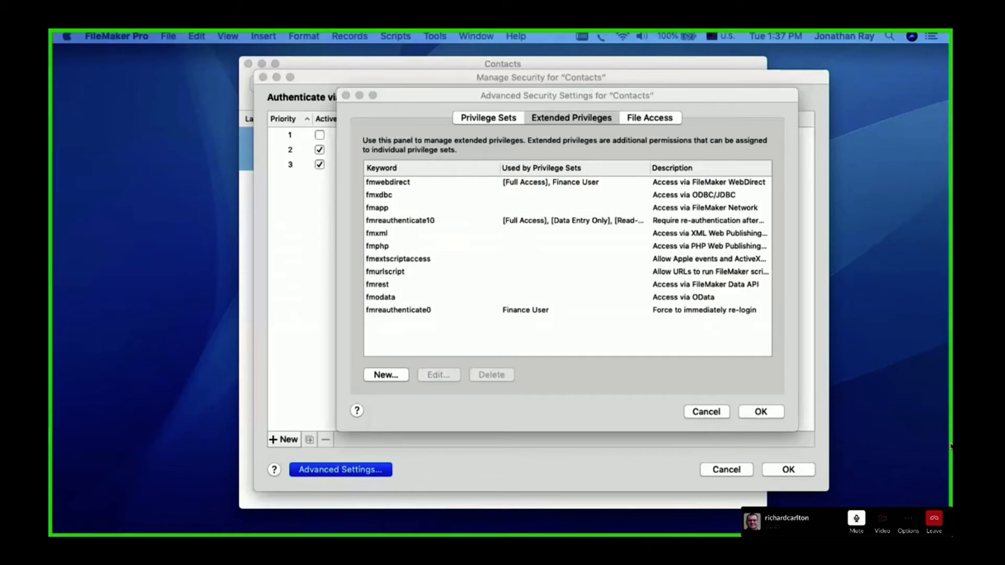
mouse_move(614, 150)
mouse_down()
mouse_move(361, 153)
mouse_move(352, 320)
mouse_move(563, 340)
mouse_move(776, 309)
mouse_move(806, 157)
mouse_move(628, 137)
mouse_move(523, 141)
mouse_up()
click(598, 392)
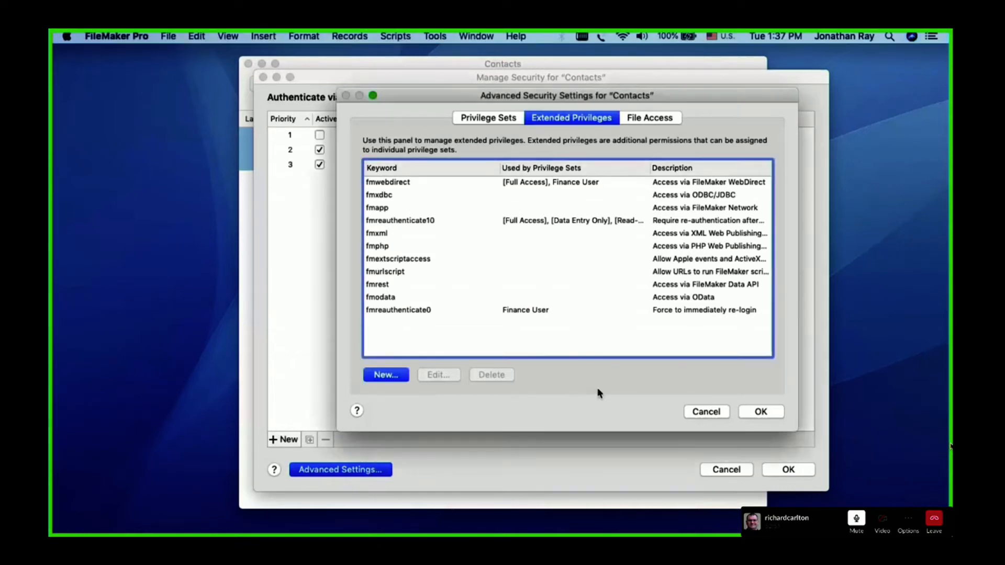
Accept the advanced security settings and reopen the Finance User privilege set to examine its extended privileges in an enlarged dialog
click(760, 411)
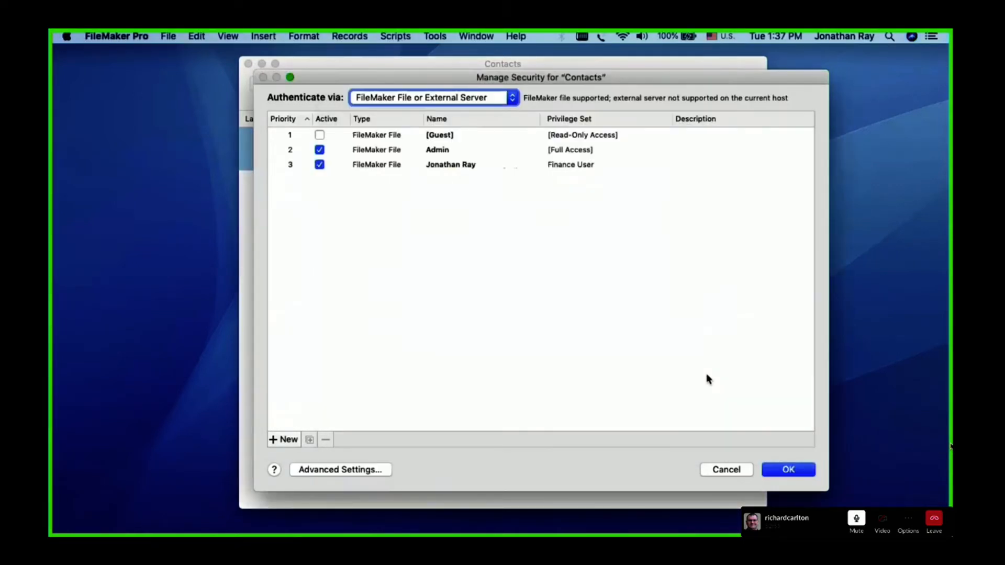
click(370, 165)
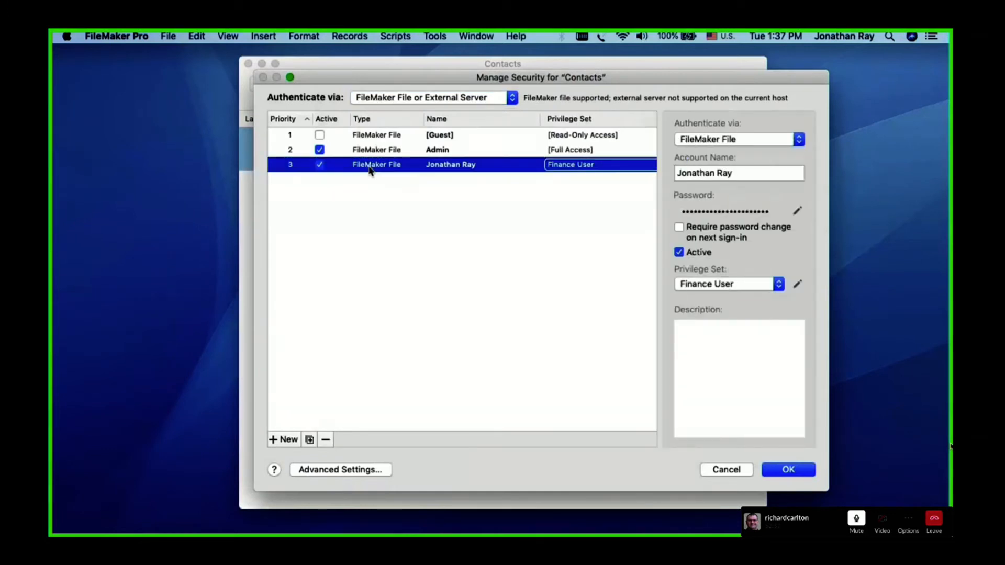
click(360, 469)
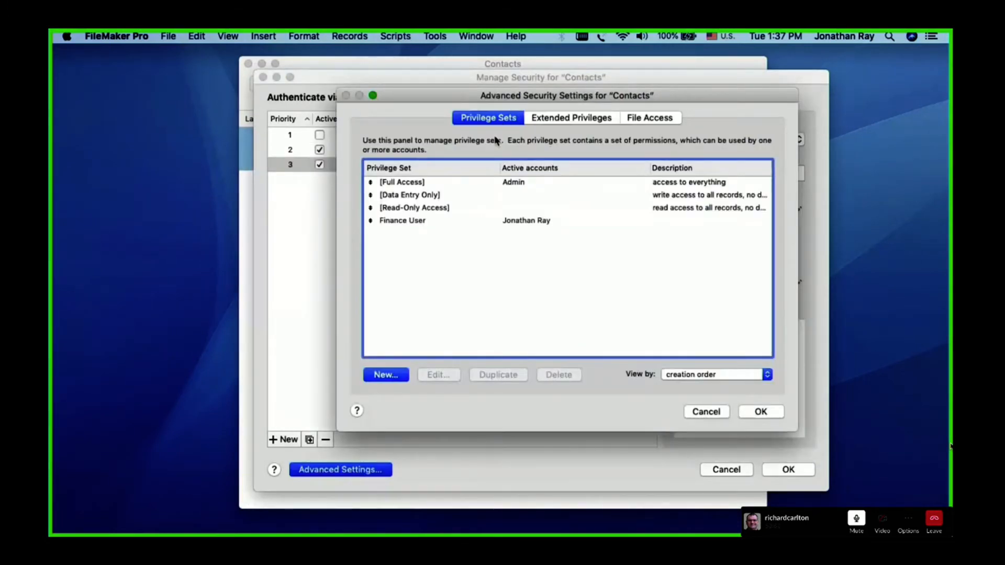
double_click(463, 220)
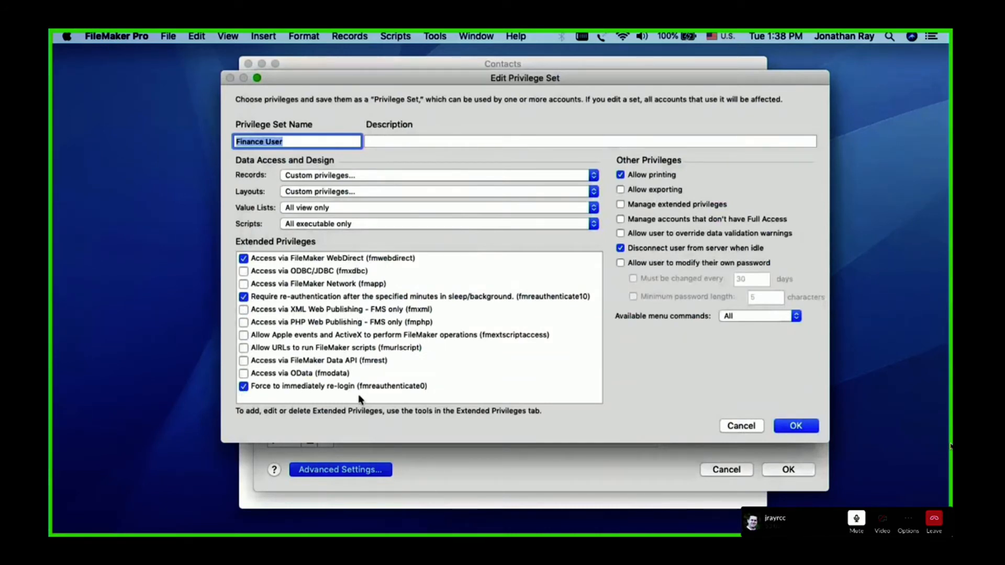
drag(480, 442, 482, 468)
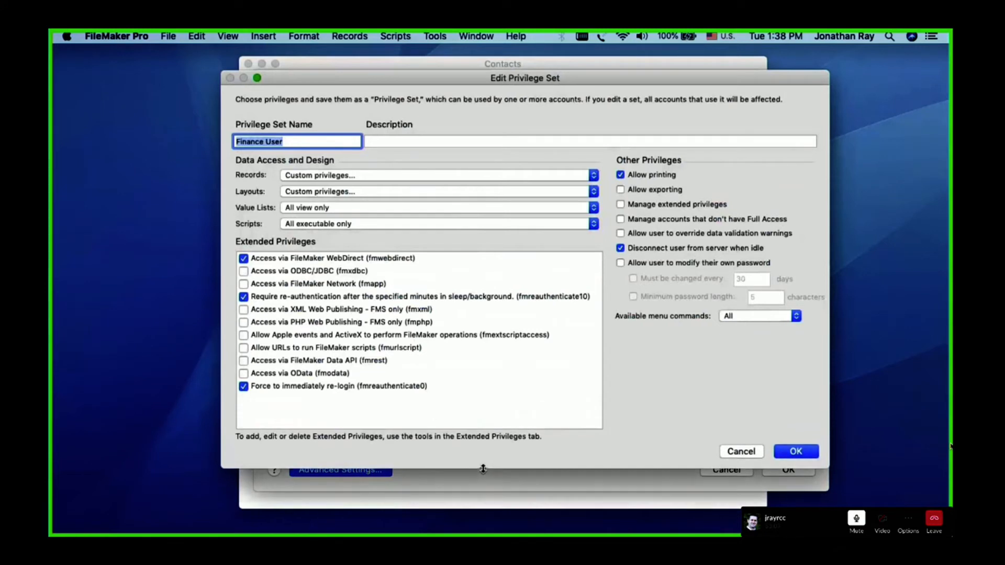
click(389, 407)
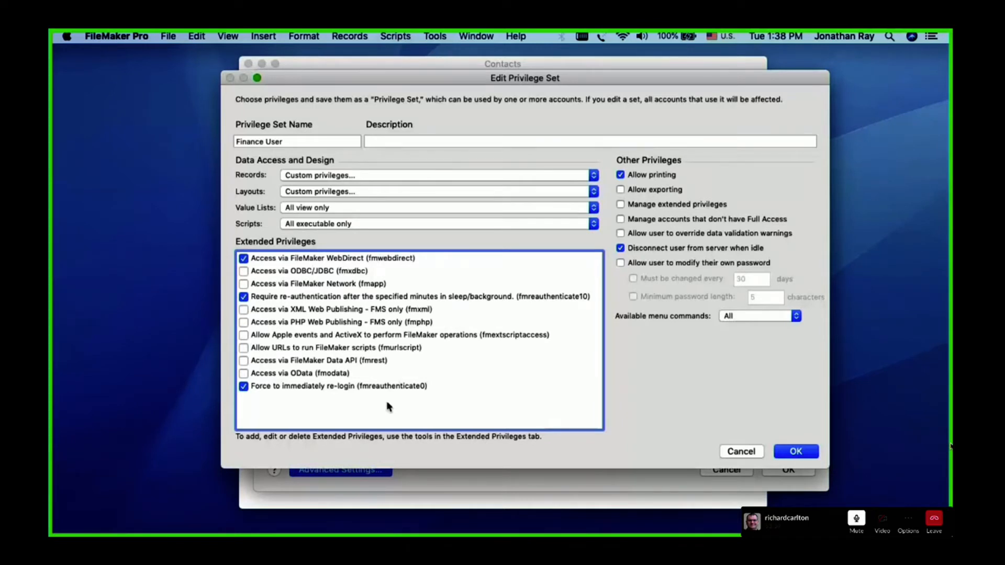
Close the Finance User privilege set without changes and accept the advanced and main security settings
click(742, 451)
click(759, 412)
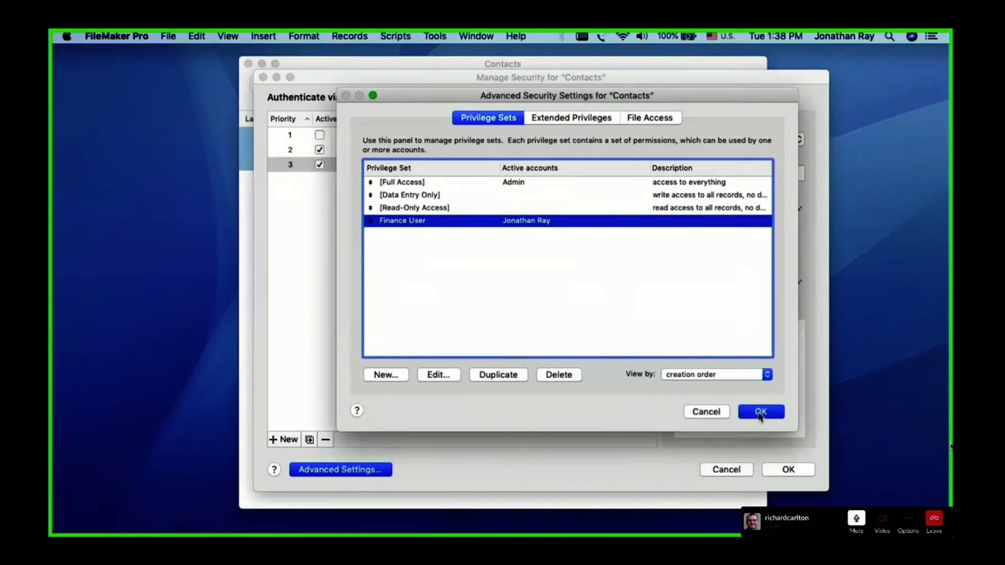
click(785, 470)
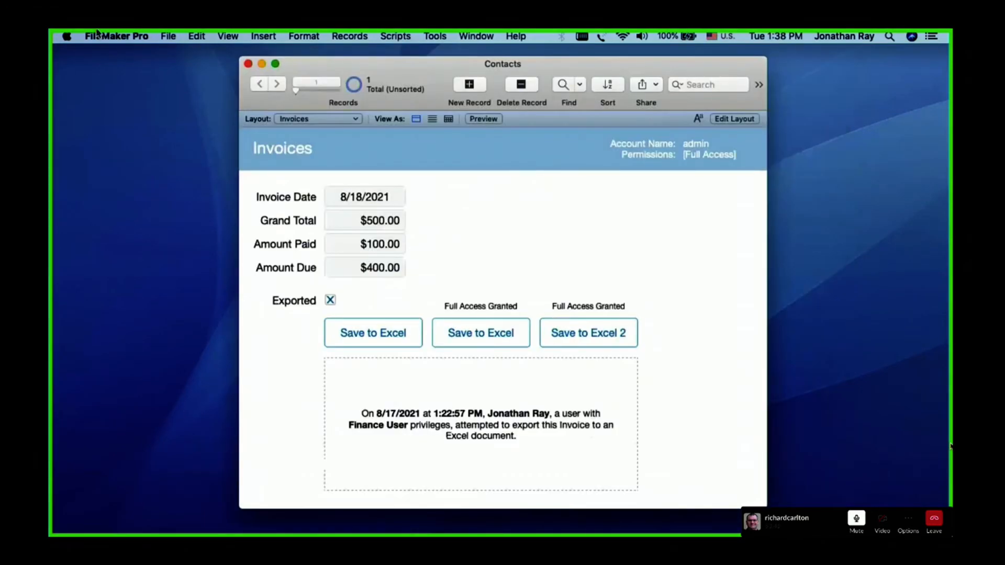
Open the security settings of the Contacts file and examine the available account authentication providers
click(167, 36)
mouse_move(189, 158)
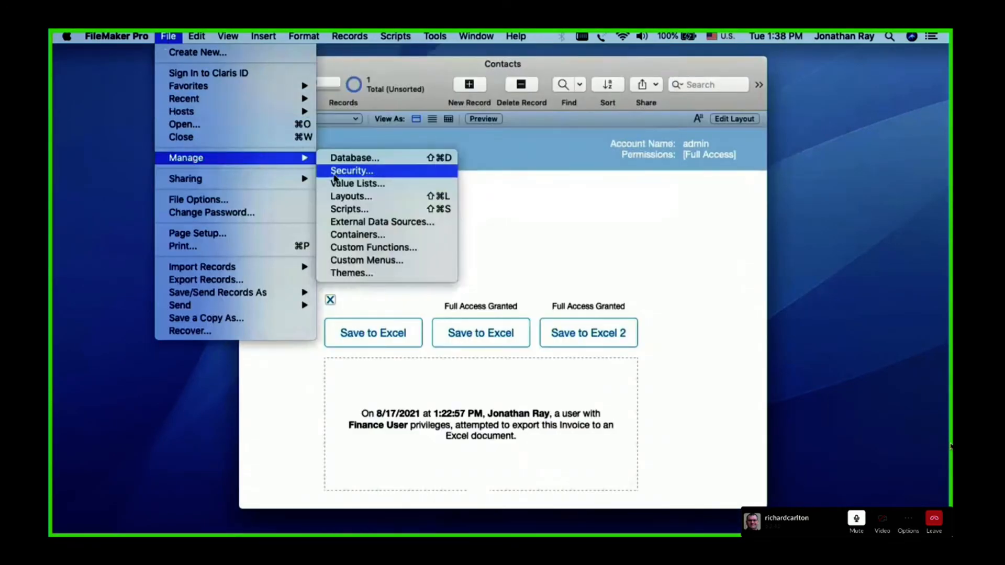
click(338, 170)
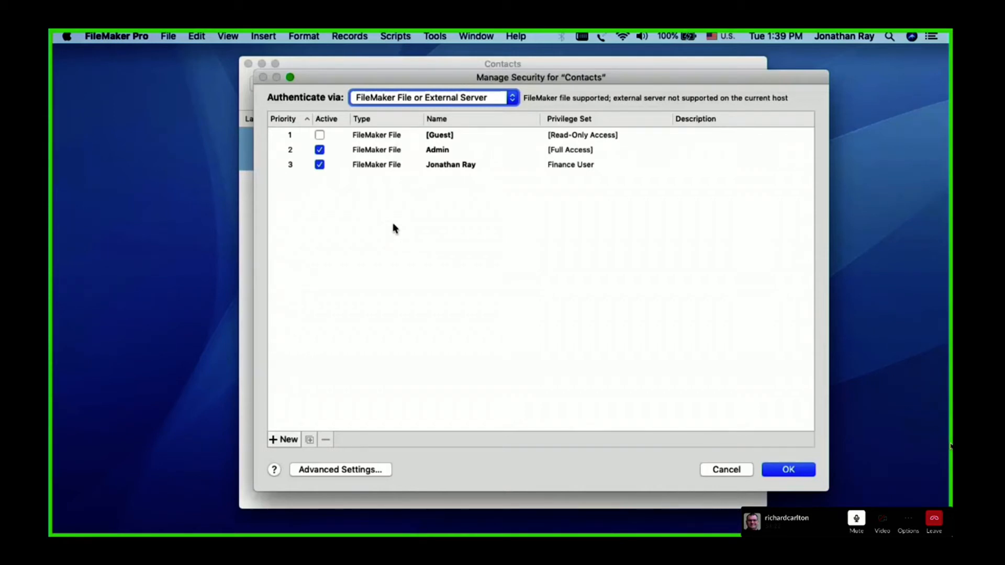
click(415, 150)
click(418, 97)
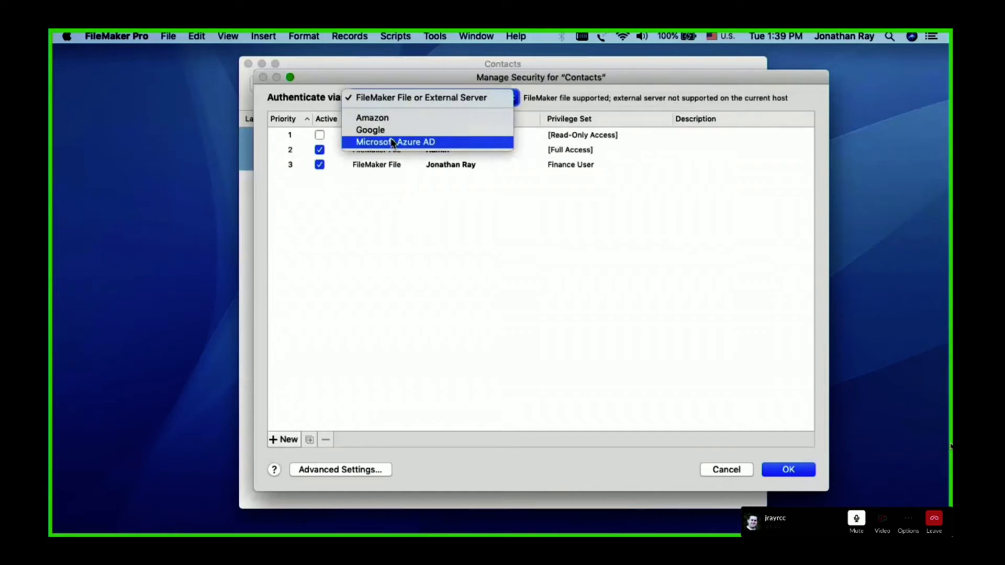
click(385, 212)
click(359, 164)
click(361, 184)
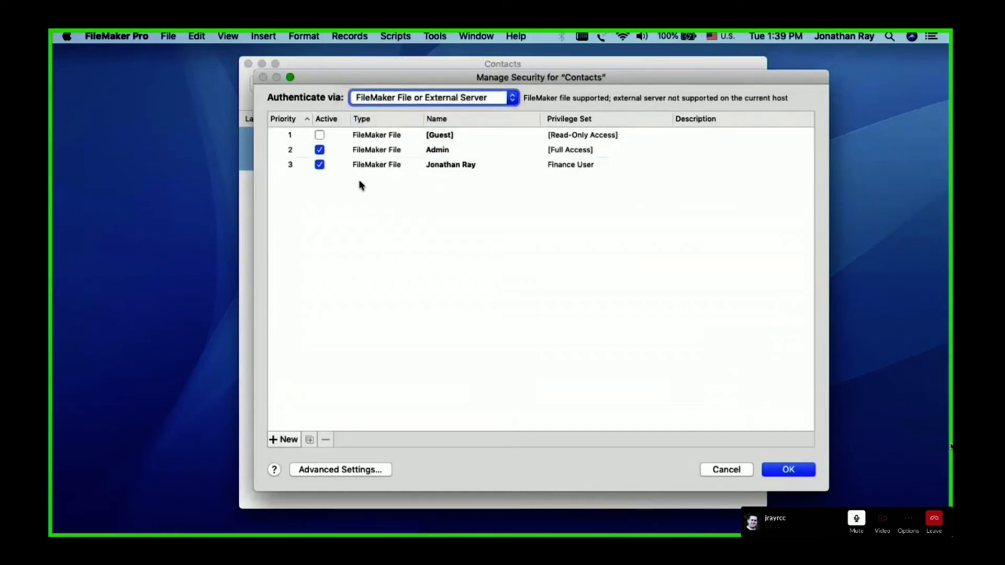
click(454, 231)
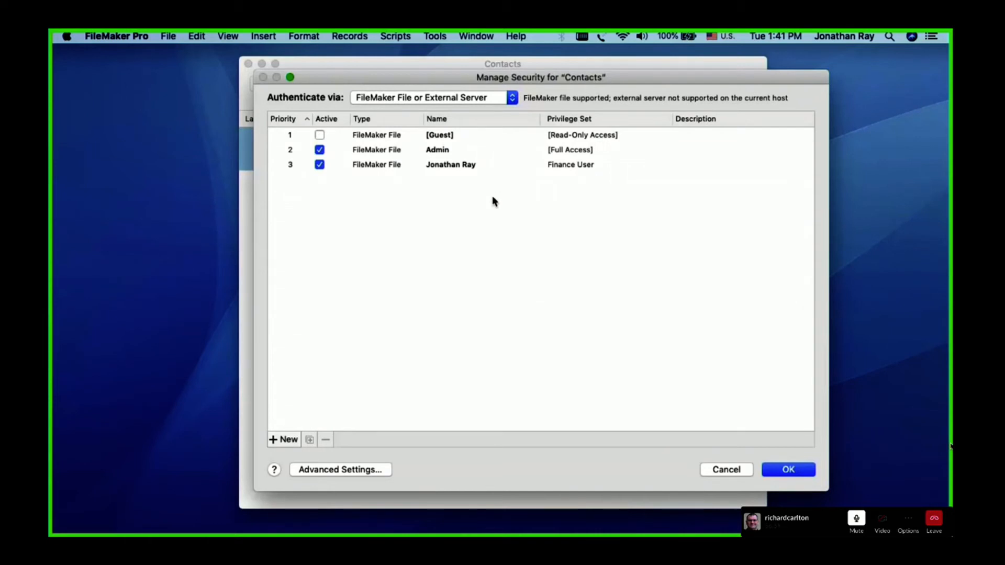
Open the extended privileges in the advanced security settings and widen the Keyword column to show the full keywords
click(360, 469)
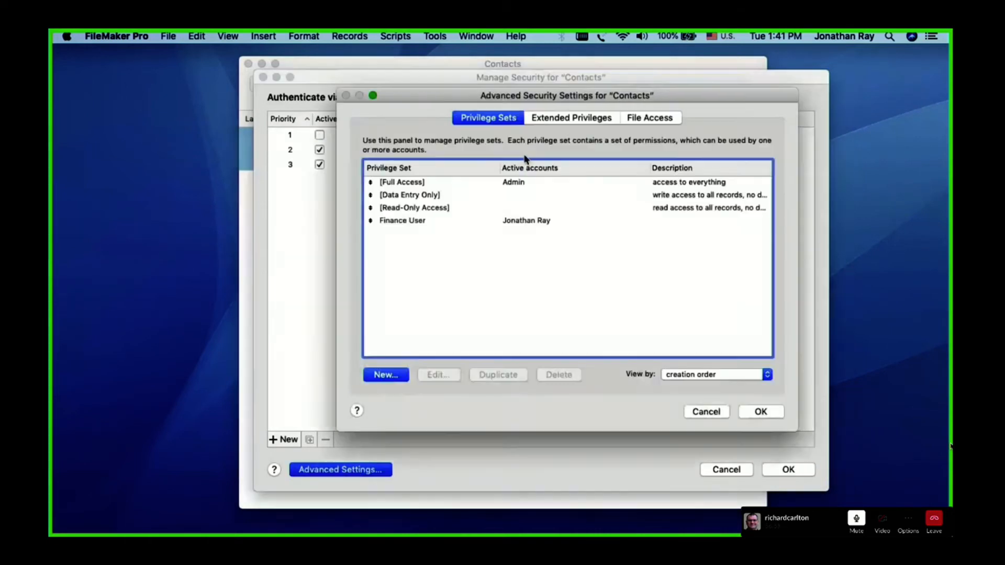
click(568, 114)
click(379, 311)
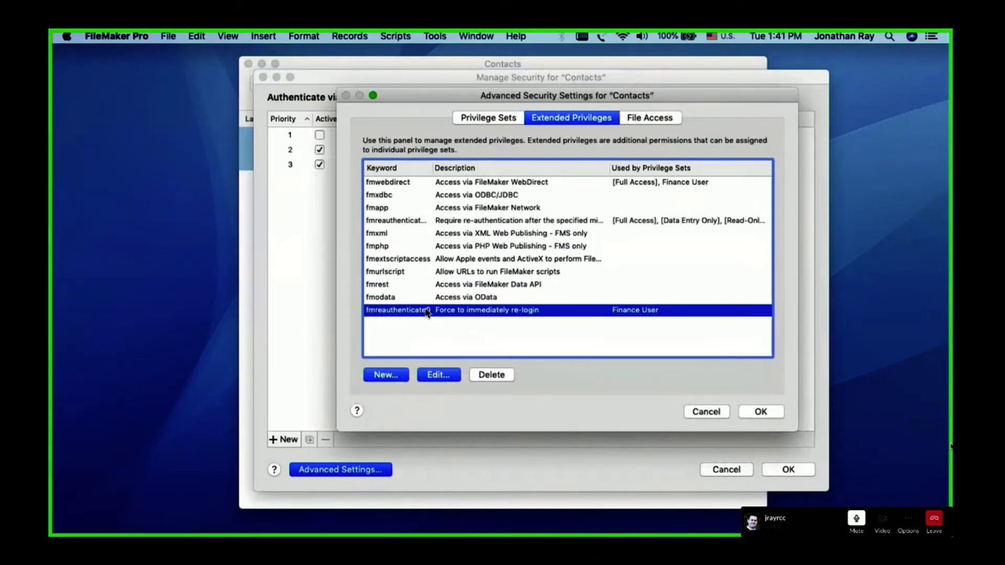
drag(432, 167, 456, 168)
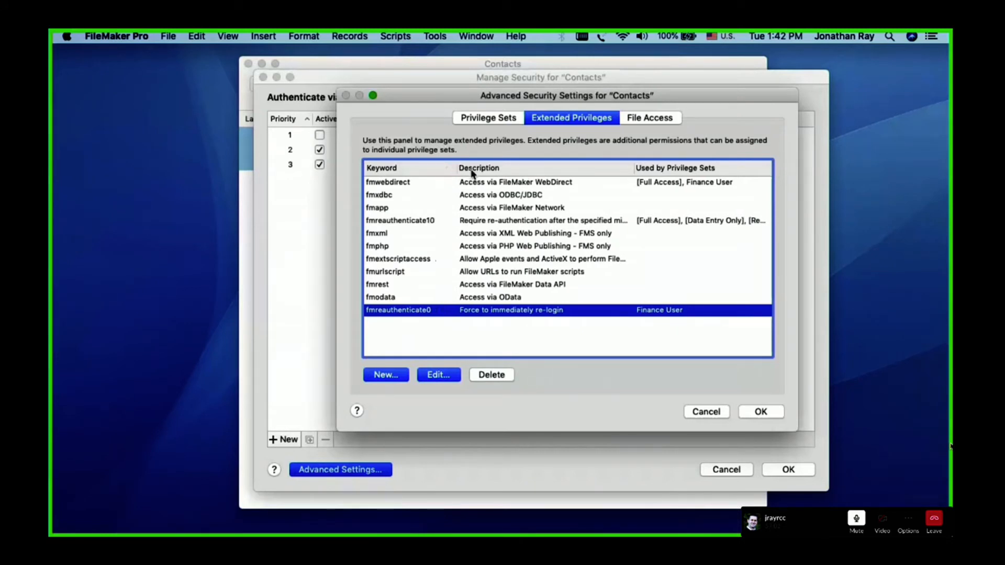
click(491, 342)
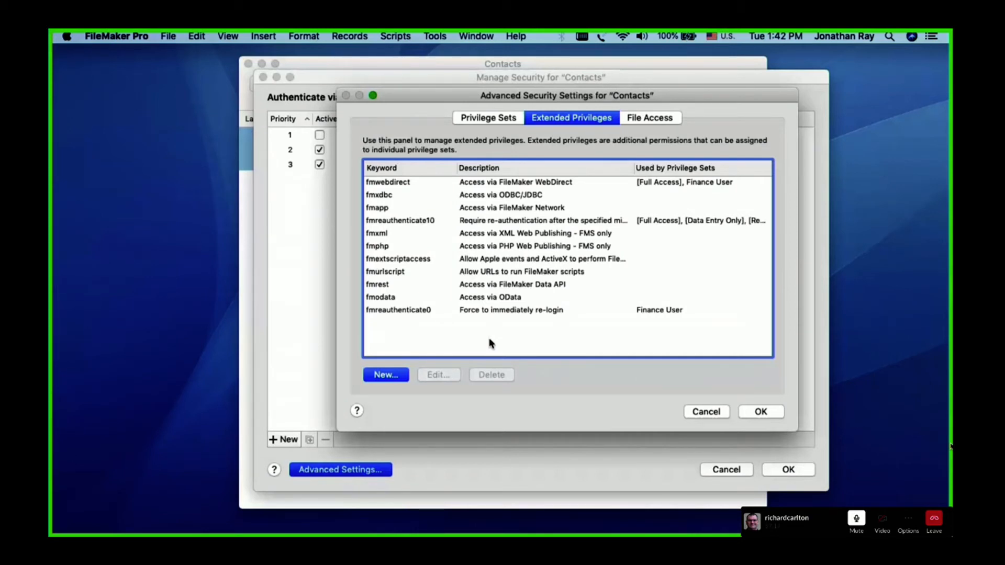
Capture a screenshot of the Advanced Security Settings dialog showing the extended privileges, and accept both security dialogs
mouse_move(436, 225)
mouse_down()
mouse_move(440, 214)
mouse_move(423, 235)
mouse_up()
key(super+shift+4)
mouse_move(335, 88)
mouse_down()
mouse_move(799, 382)
mouse_move(801, 439)
mouse_up()
click(758, 412)
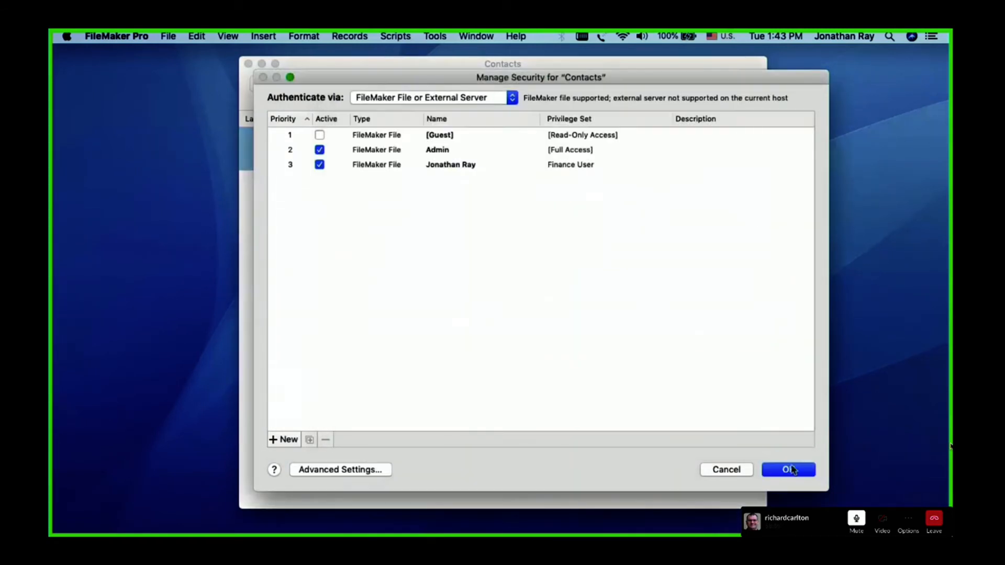
click(788, 470)
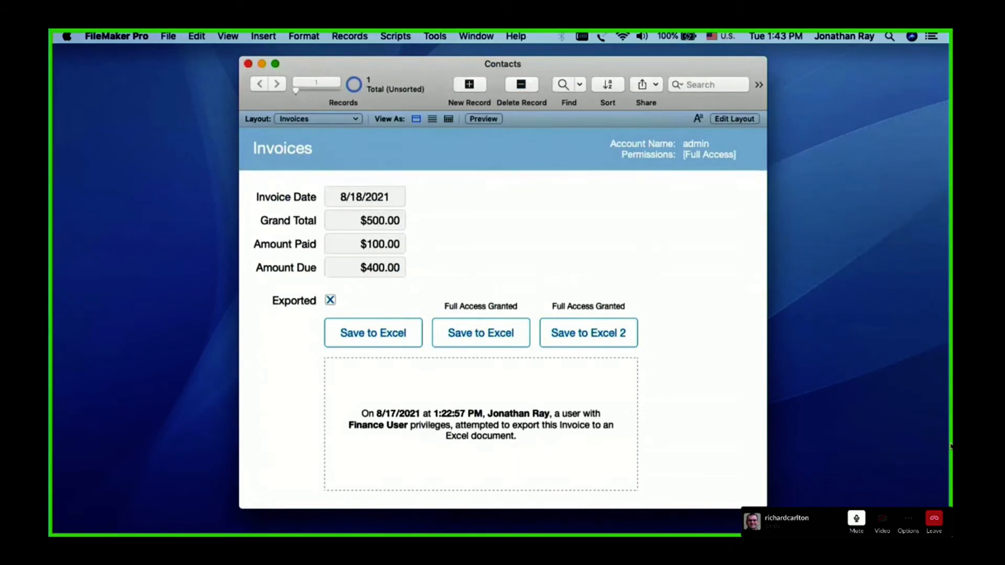
Switch to the Data4Life file in FileMaker Pro Advanced, reposition its window, and view its extended privileges
click(951, 446)
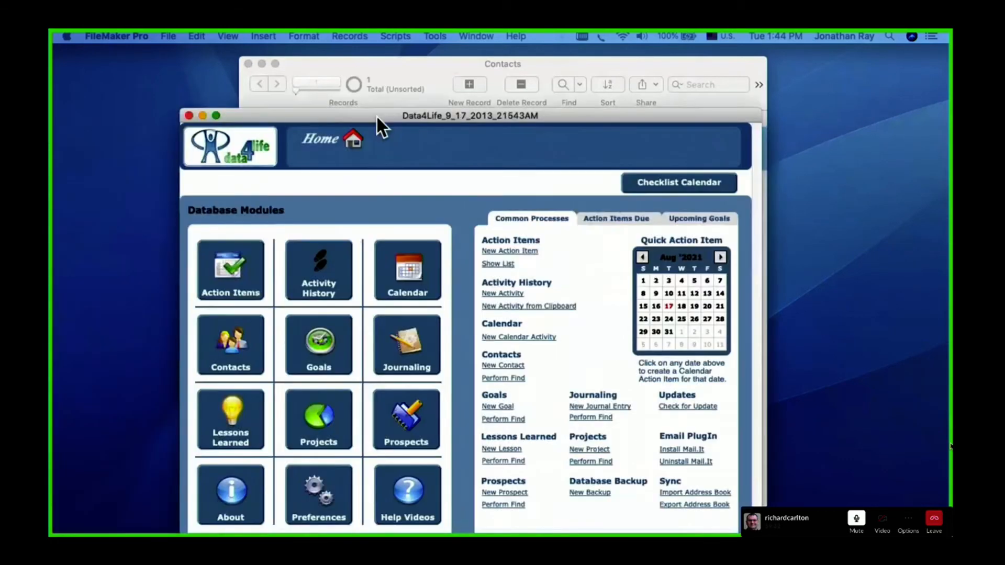
drag(377, 117, 438, 52)
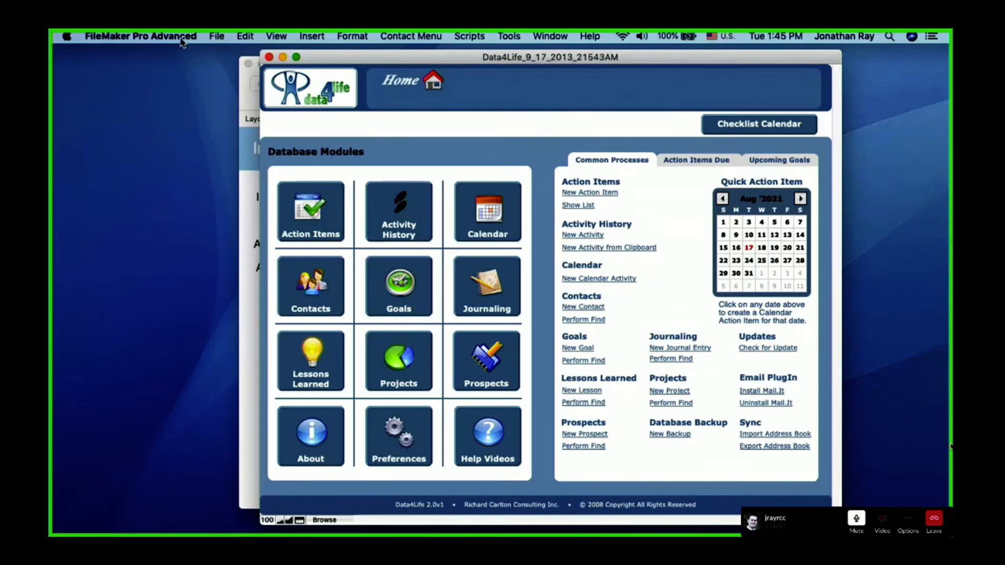
click(221, 39)
mouse_move(236, 127)
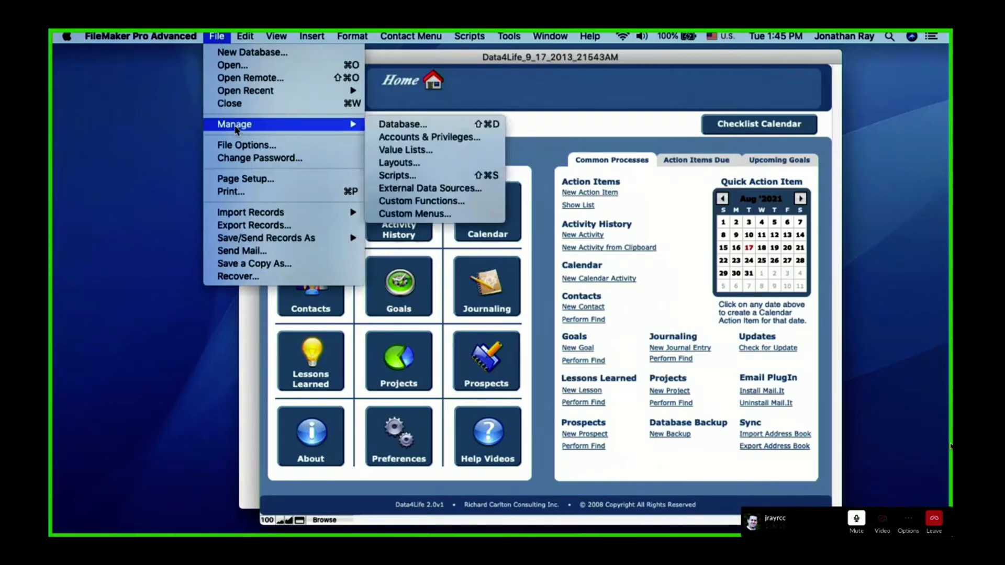
click(390, 137)
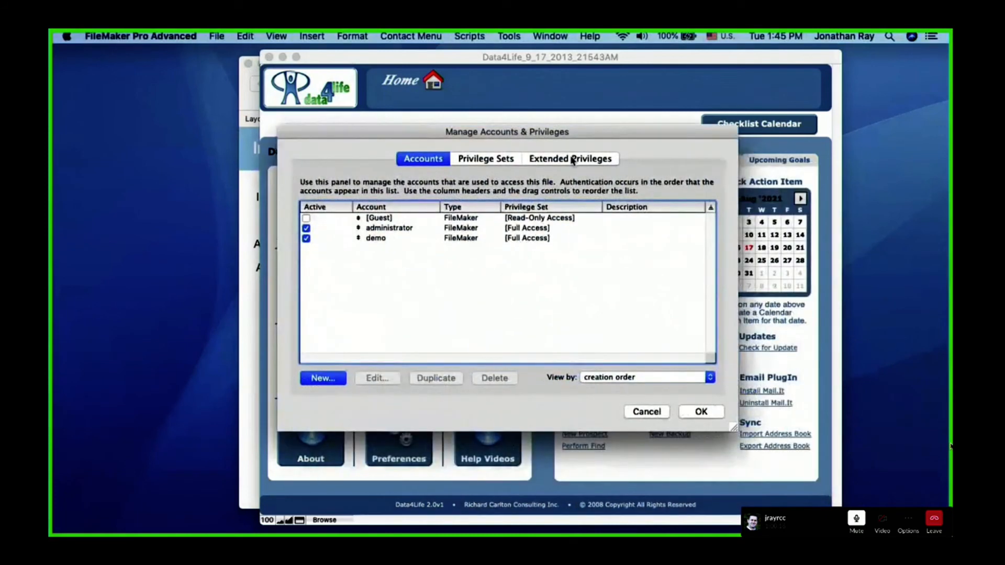
click(572, 159)
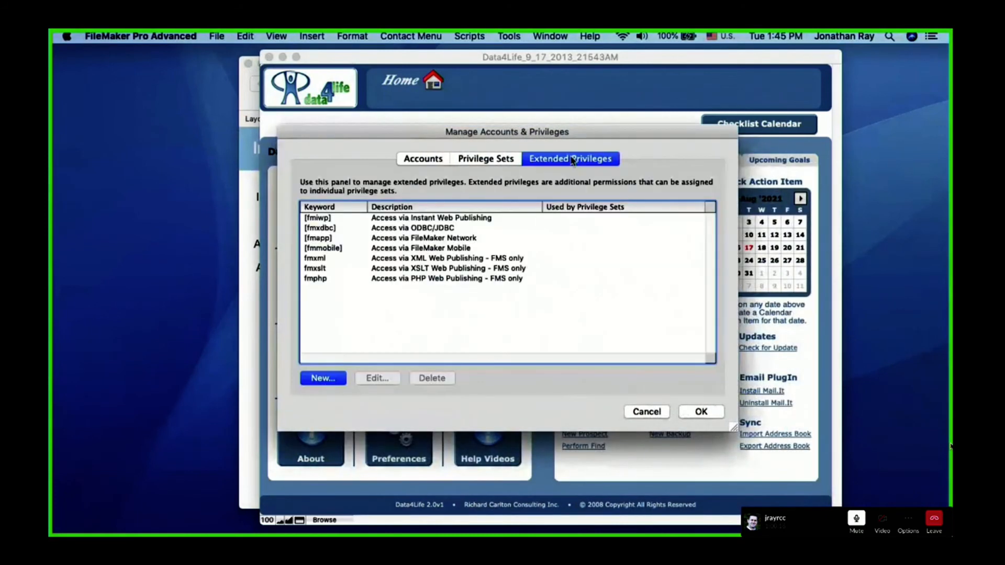
click(334, 219)
click(323, 304)
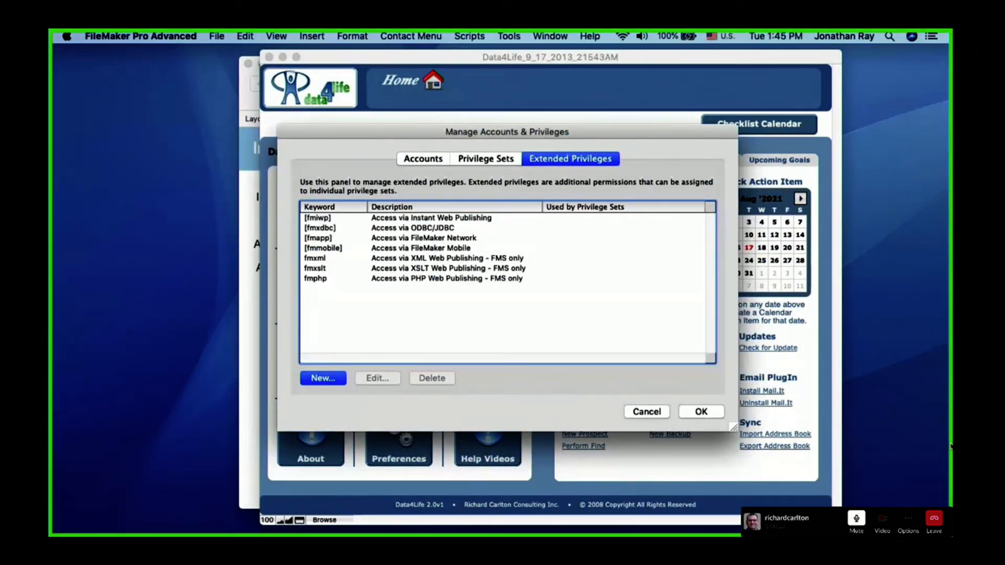
Open the captured screenshot in Preview and arrange it side by side with the Manage Accounts & Privileges dialog
click(950, 447)
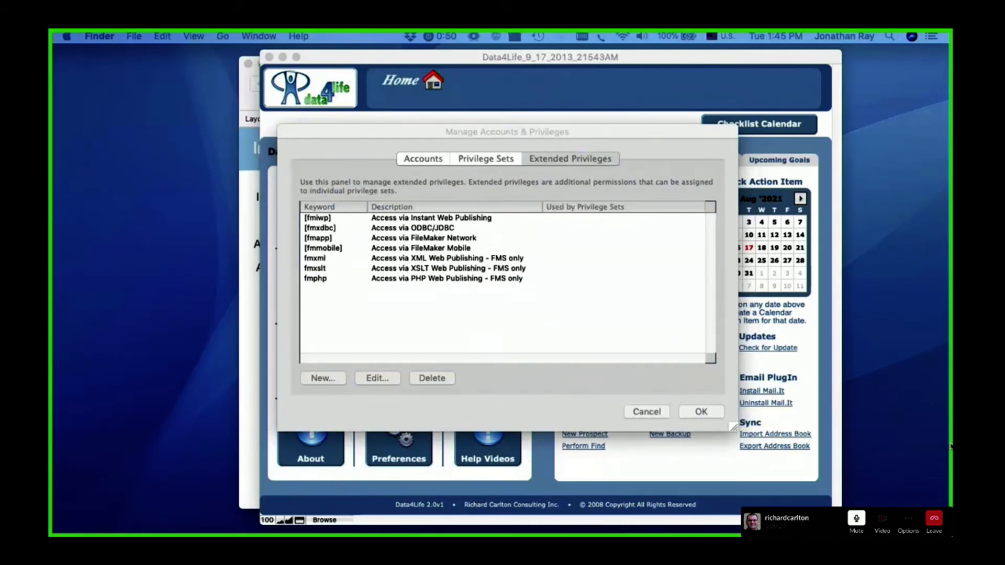
drag(54, 272, 435, 100)
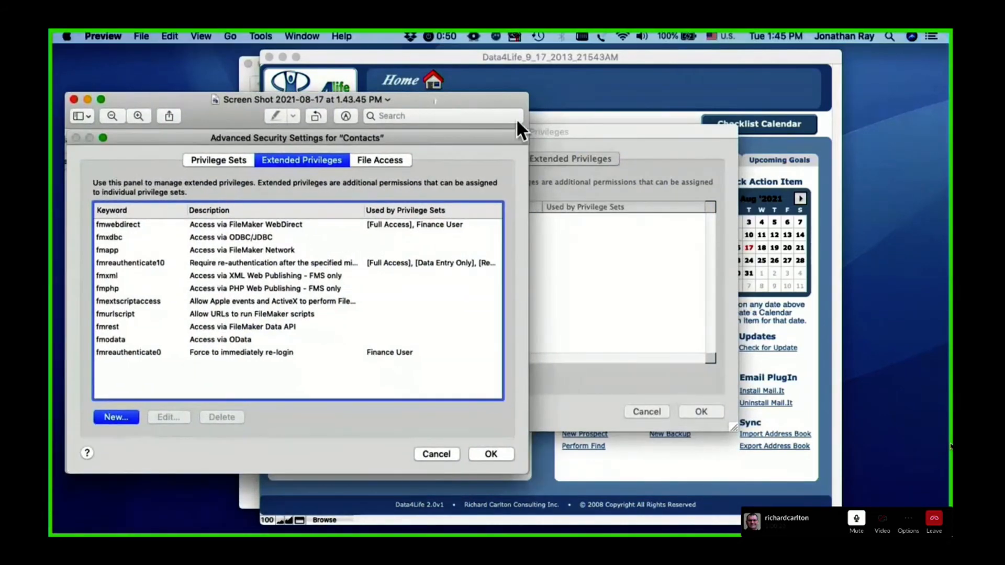
click(585, 131)
drag(710, 131, 866, 136)
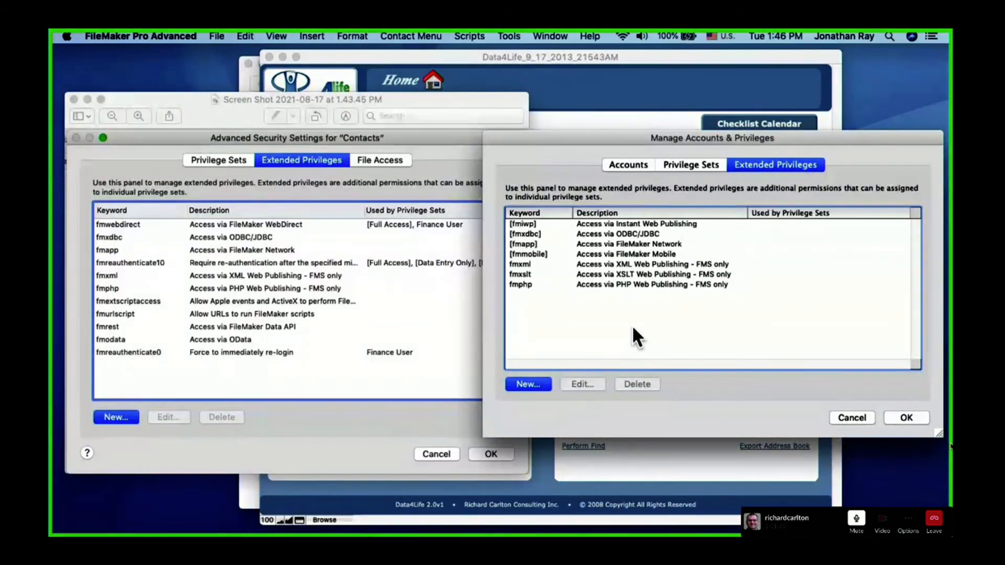
Compare the extended privileges of the two files, marking the FileMaker Data API entry in the screenshot and clearing the selection
click(346, 406)
drag(304, 318, 178, 337)
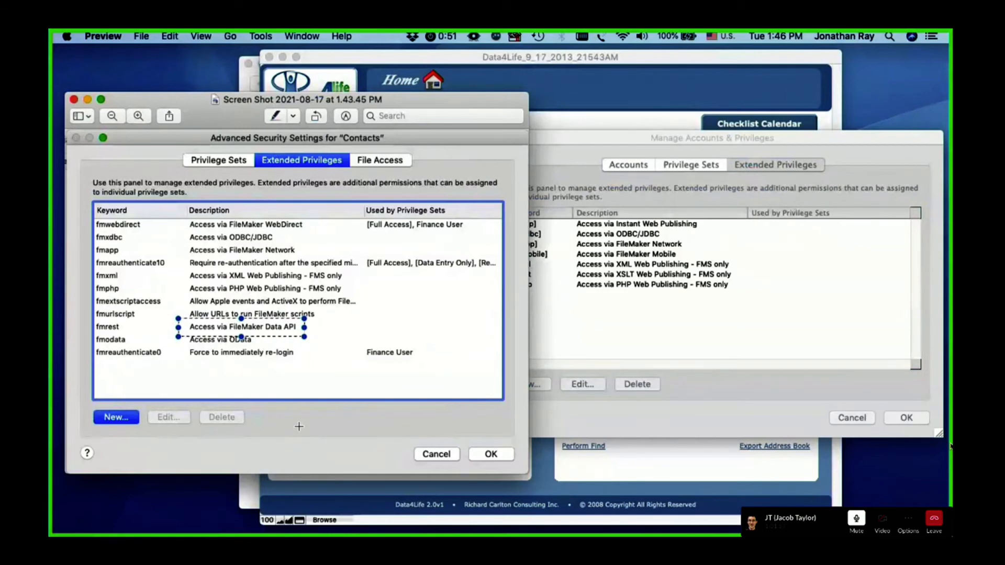
click(299, 425)
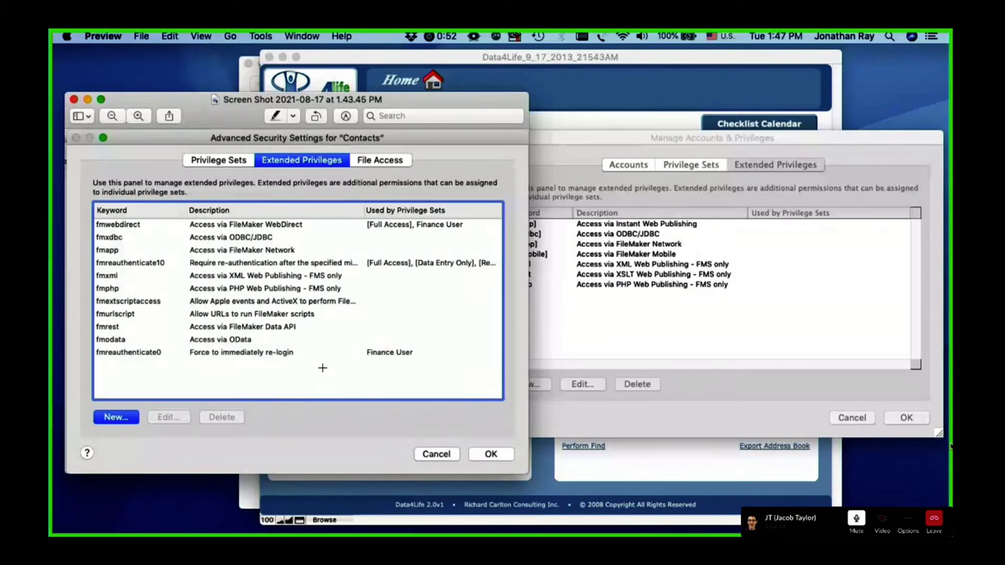
click(950, 446)
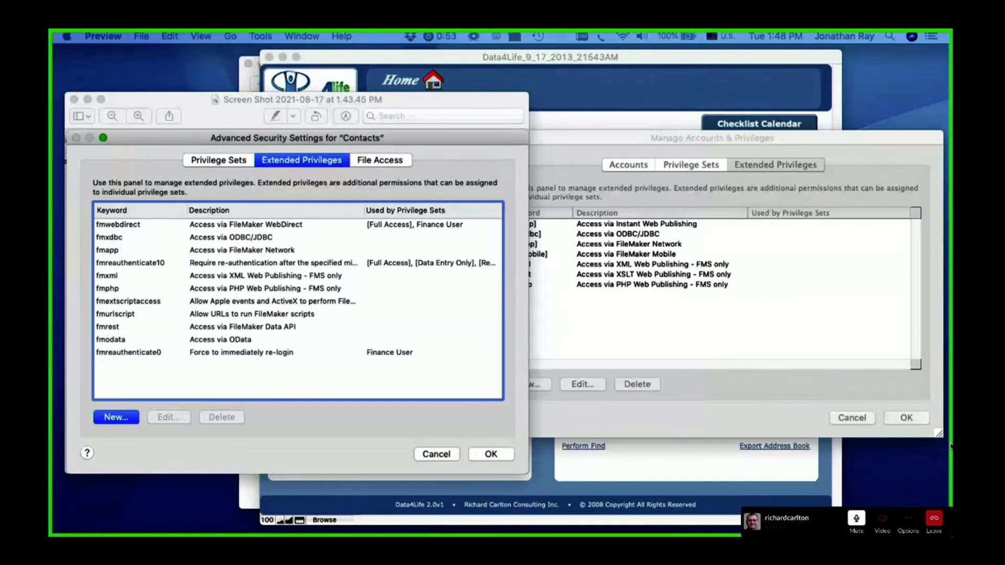
click(319, 441)
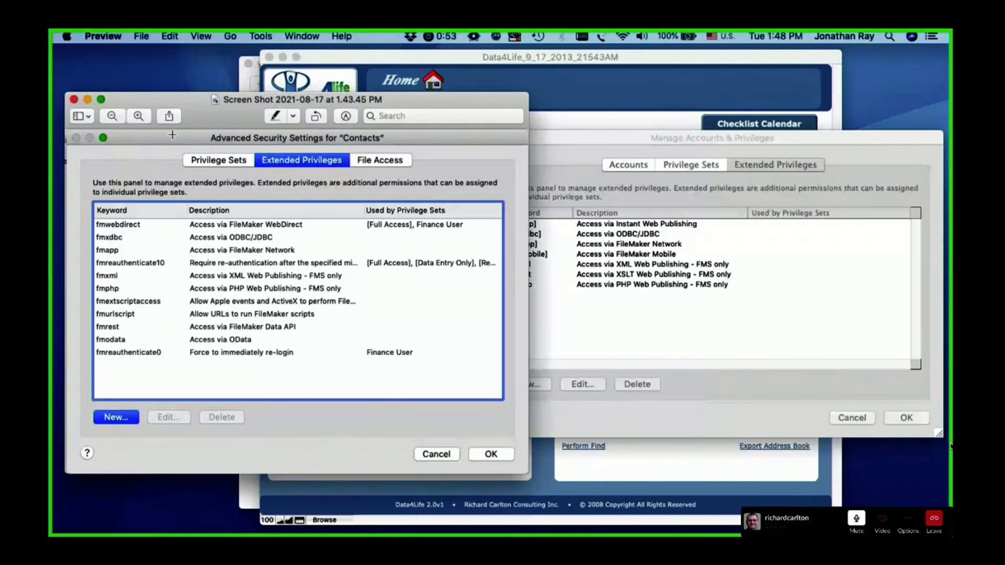
Close the screenshot and the Data4Life file, cancelling its Manage Accounts & Privileges dialog
click(74, 99)
click(858, 430)
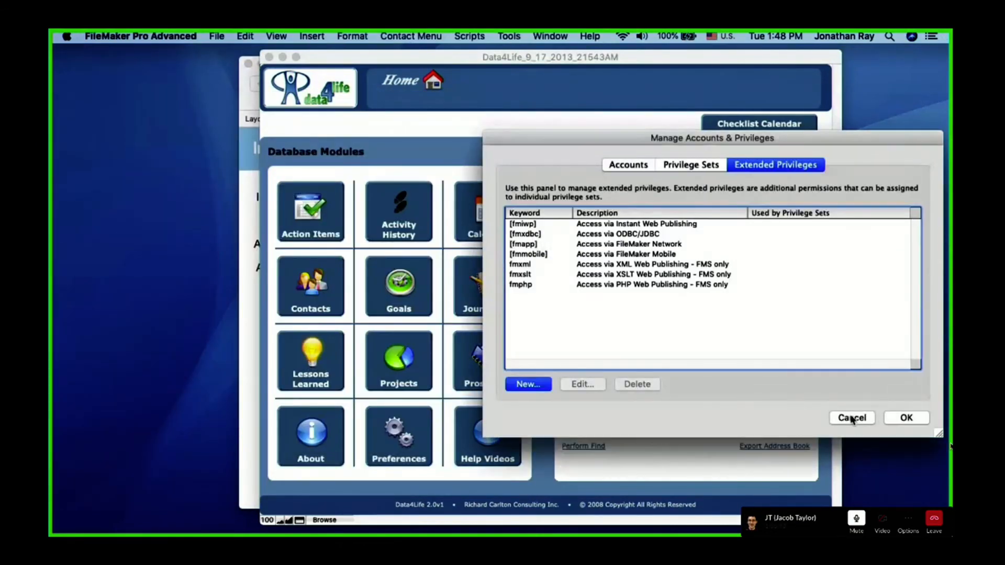
click(840, 420)
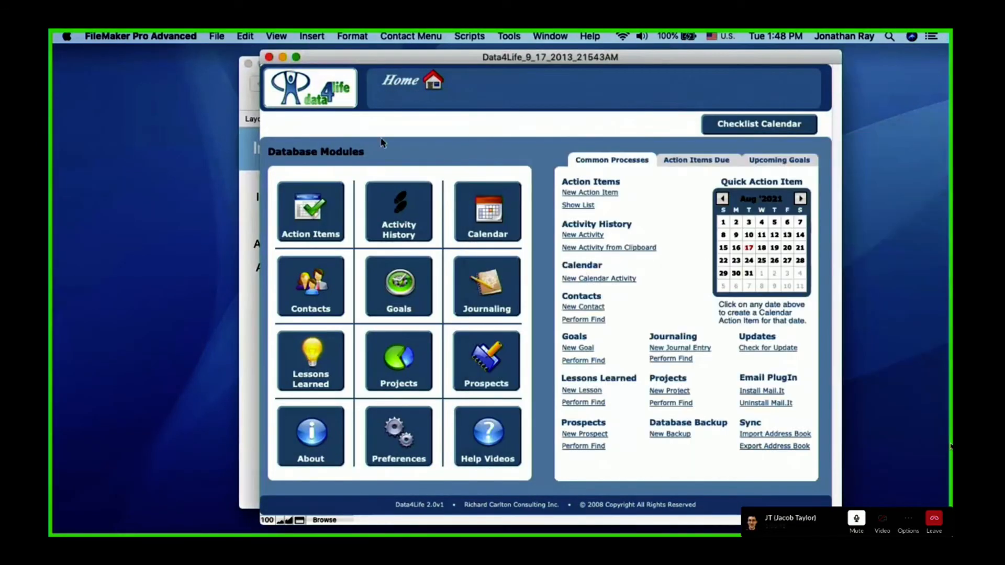
click(269, 57)
Open the security settings of the Contacts file and activate the [Guest] account
click(167, 36)
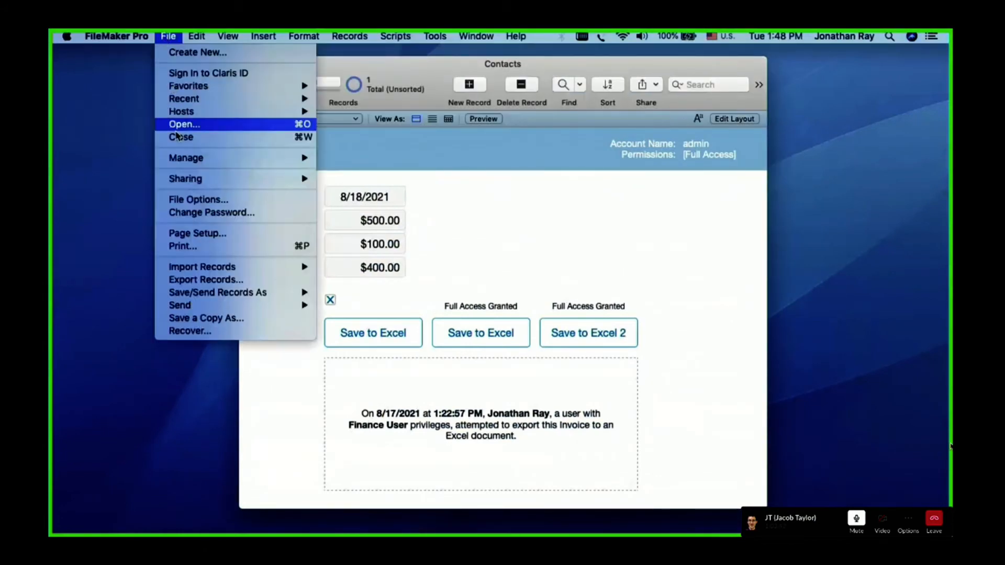
mouse_move(178, 160)
click(339, 172)
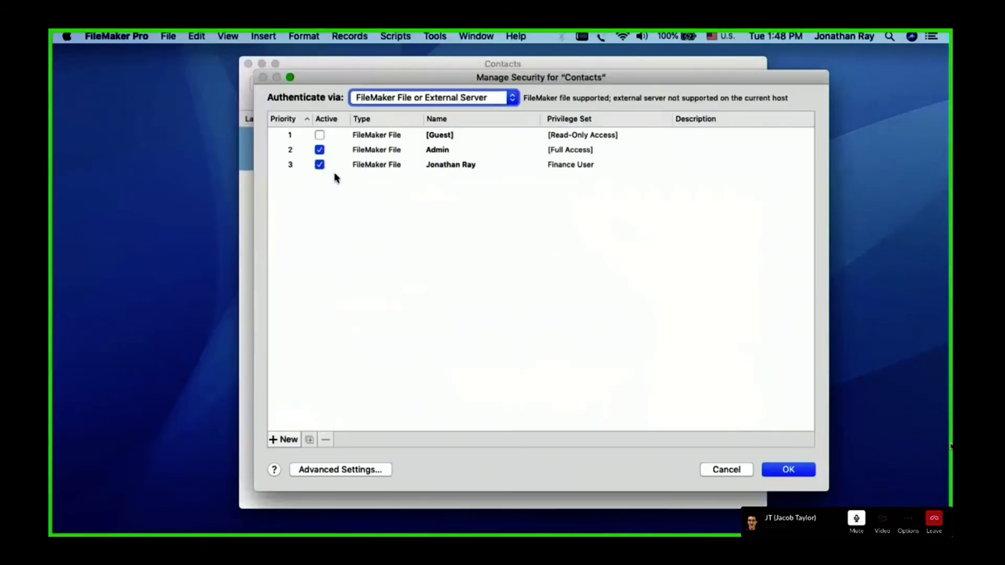
click(351, 176)
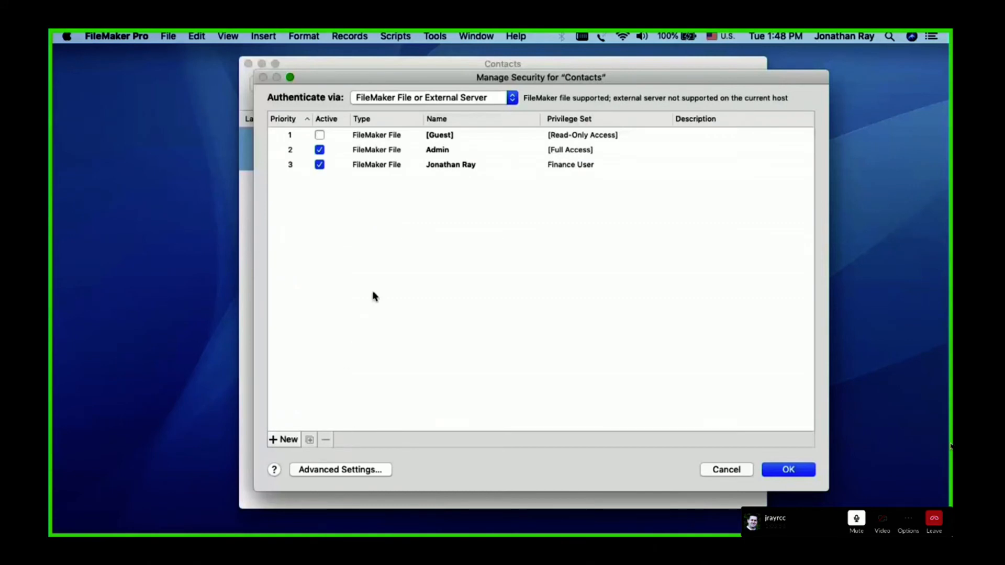
click(347, 167)
click(336, 136)
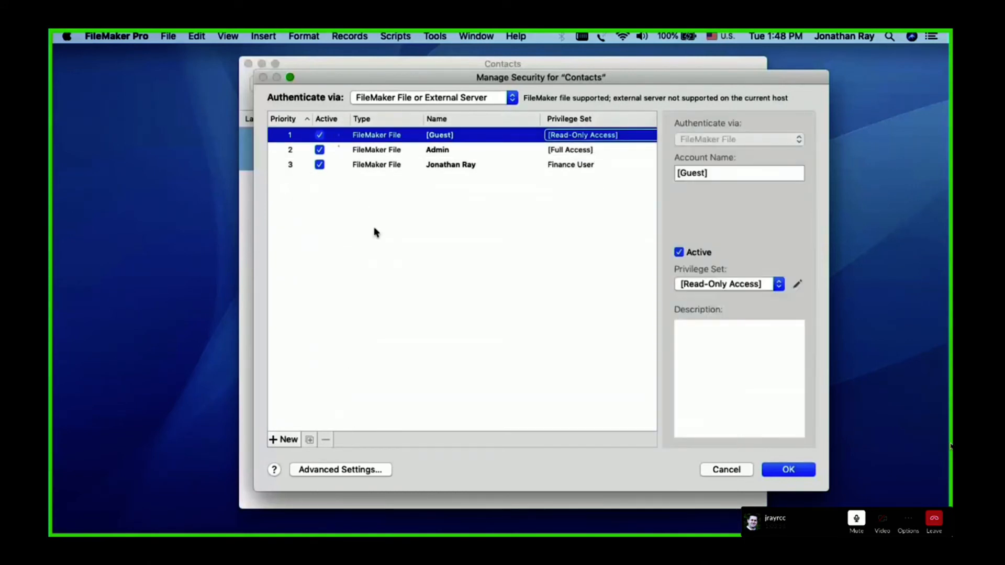
click(419, 211)
Deactivate the [Guest] account and close the security settings without saving changes
click(348, 135)
click(319, 136)
click(444, 258)
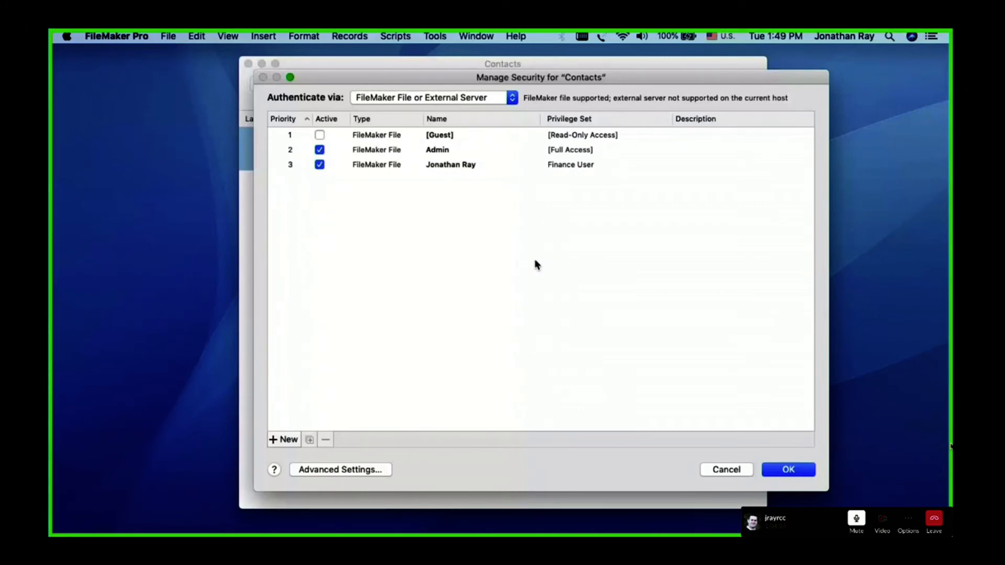
click(725, 470)
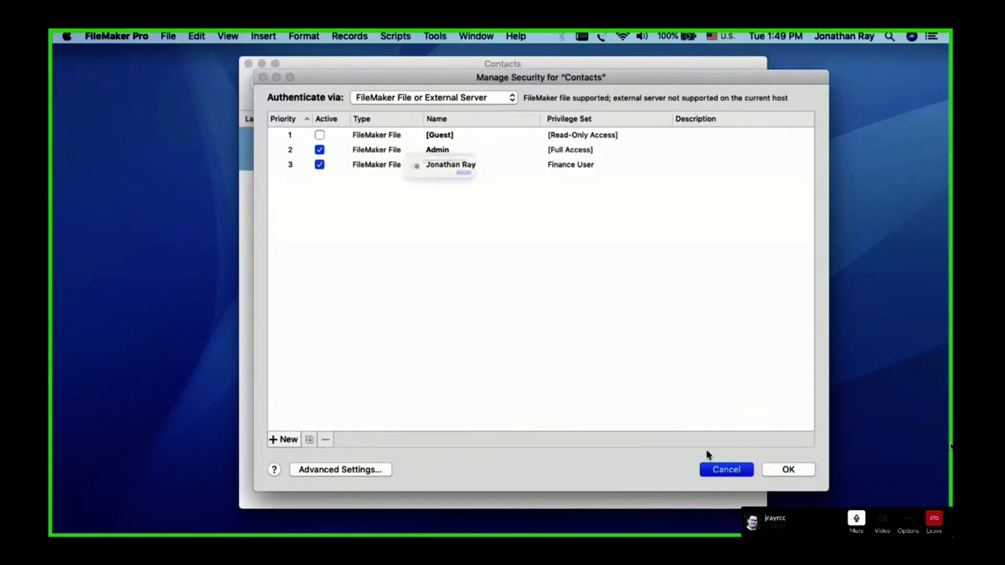
click(540, 199)
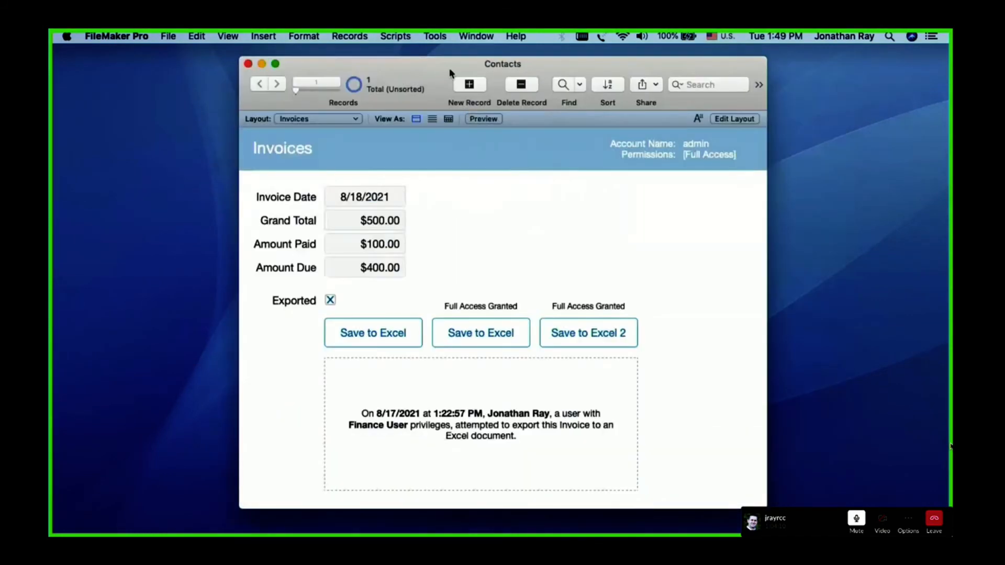
click(435, 37)
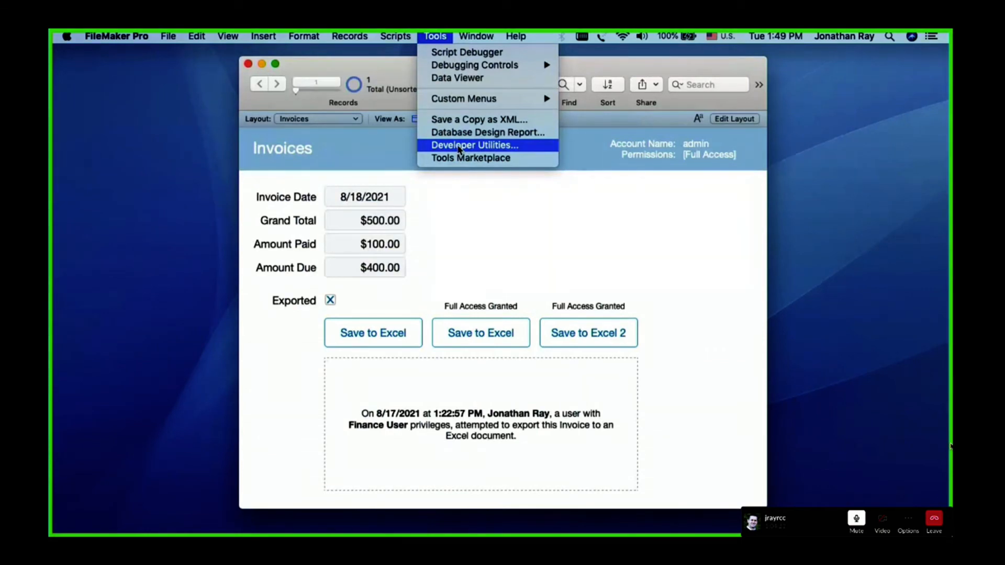
click(463, 241)
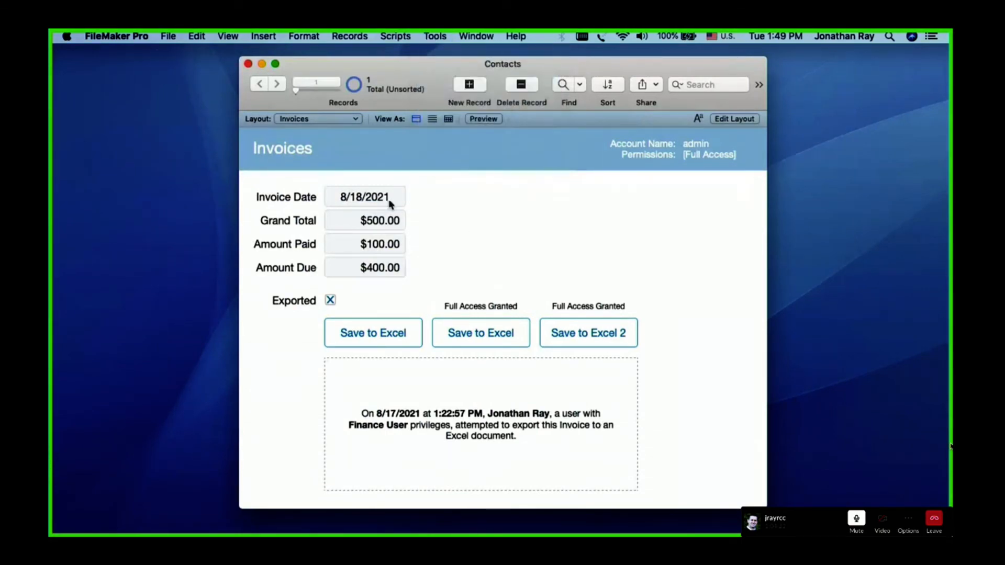
Examine the privilege sets in the advanced security settings of Contacts, selecting [Full Access], and cancel both dialogs
click(168, 36)
mouse_move(236, 158)
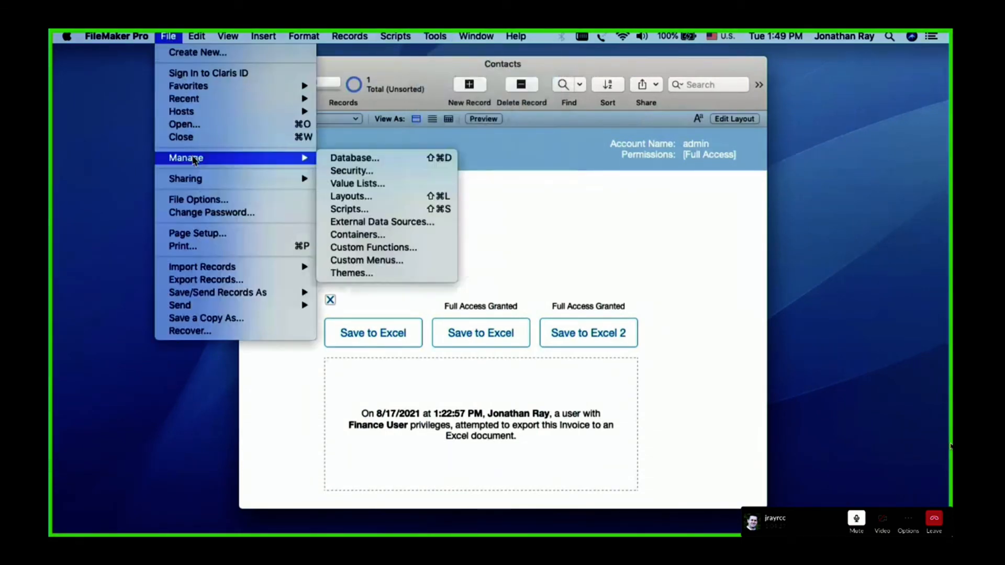
click(360, 172)
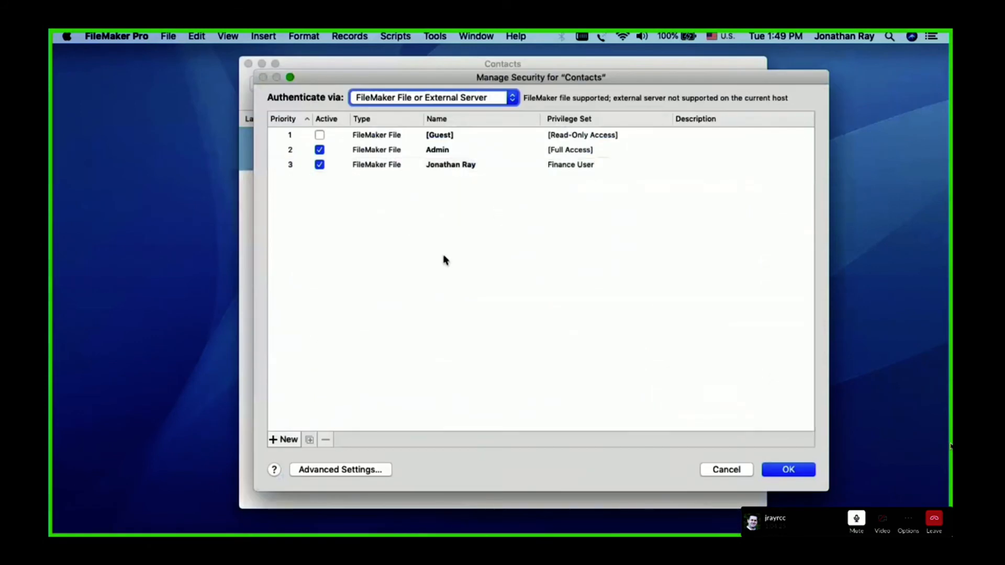
click(345, 470)
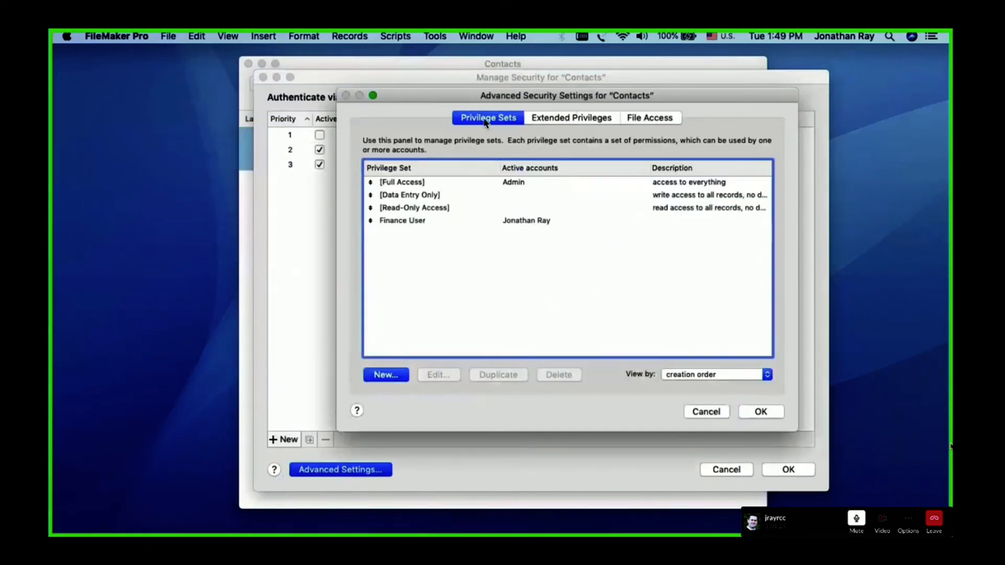
click(448, 183)
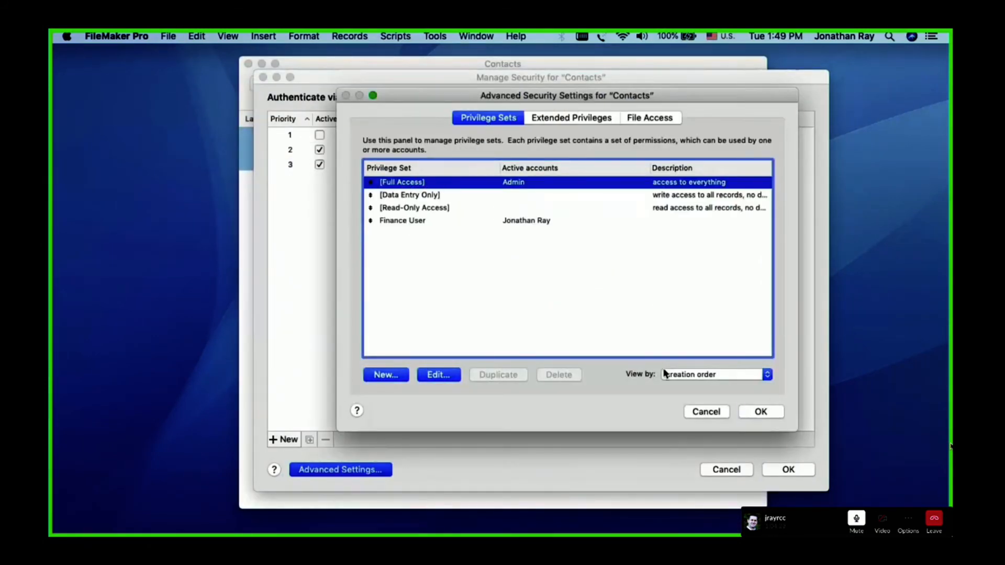
click(715, 413)
click(726, 469)
click(436, 36)
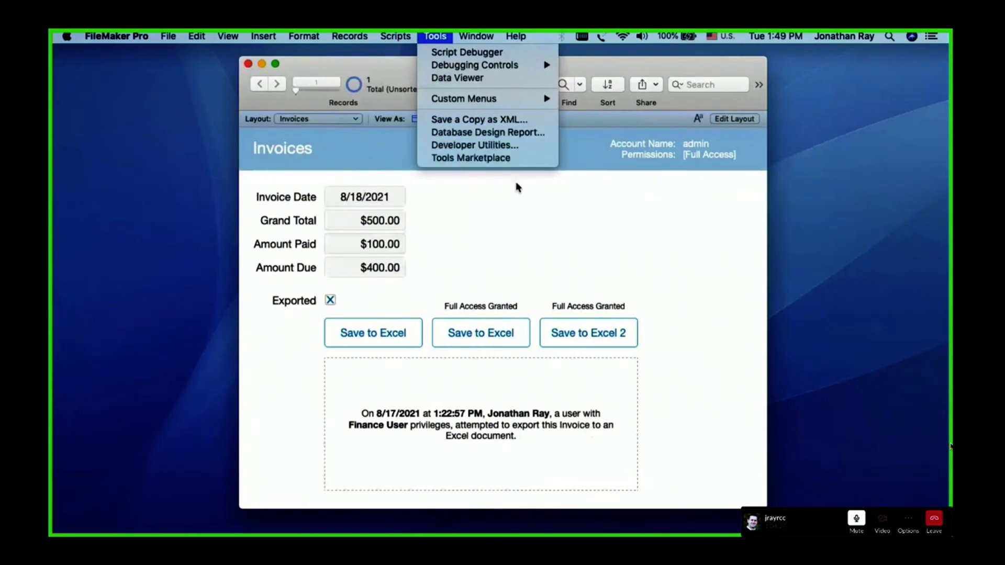
click(534, 229)
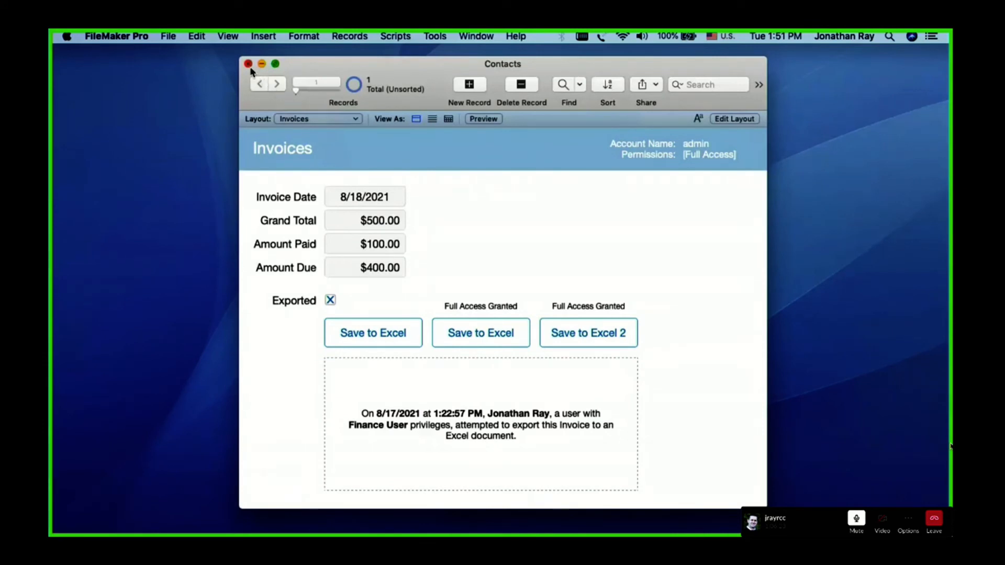
Set the Contacts file options to log in automatically on opening, using the account admin and its password
click(168, 37)
mouse_move(191, 162)
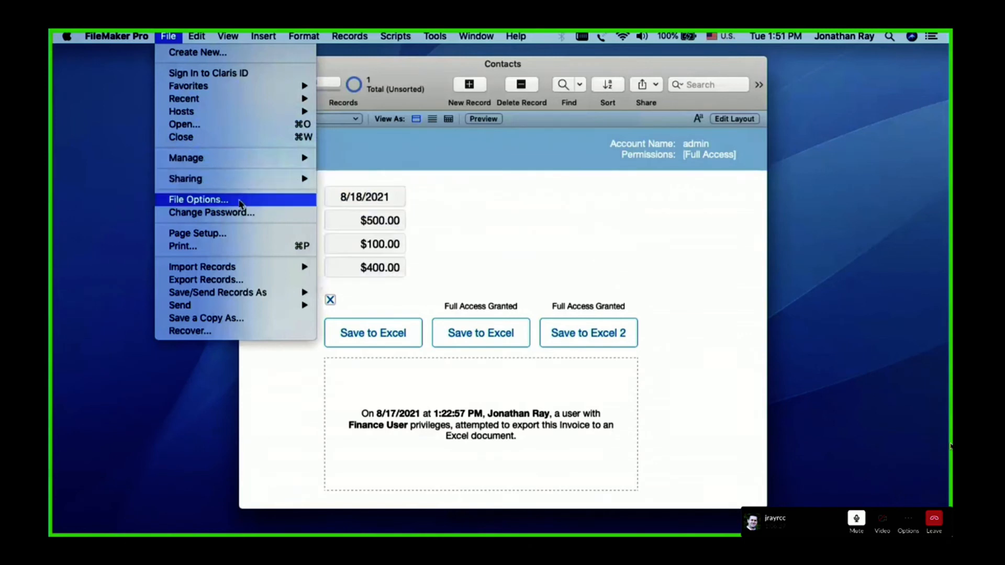
click(198, 200)
click(490, 185)
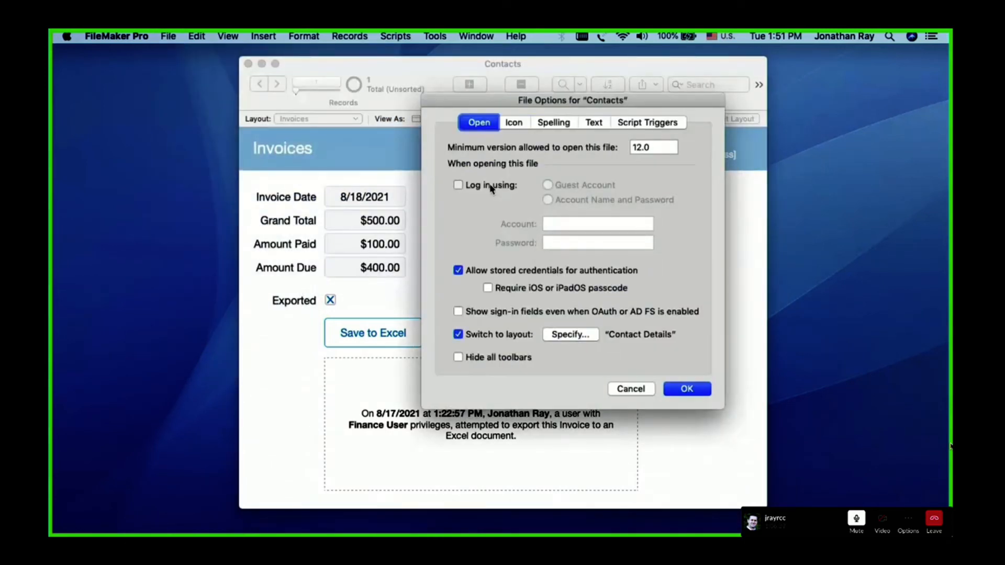
click(559, 222)
text(admin)
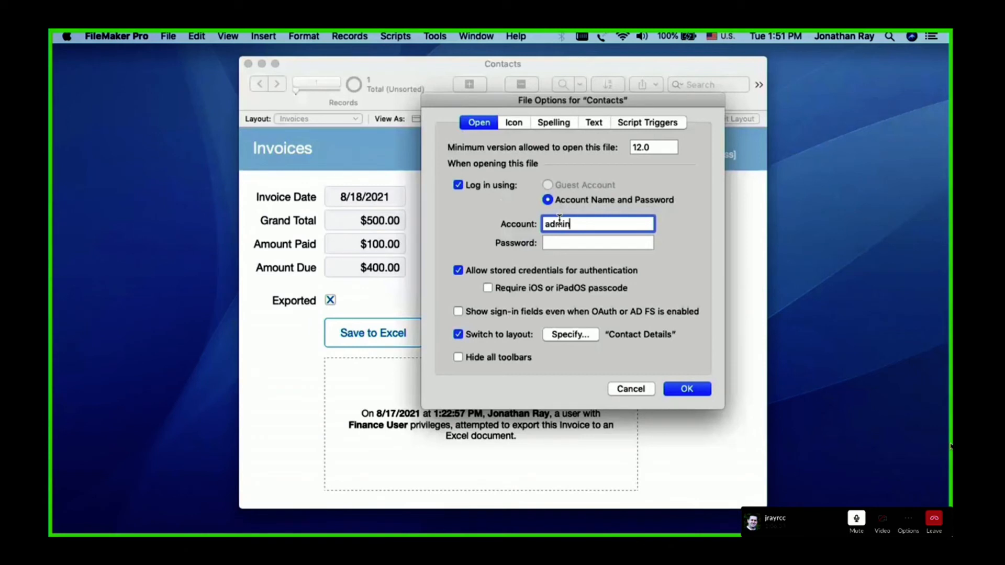
key(Tab)
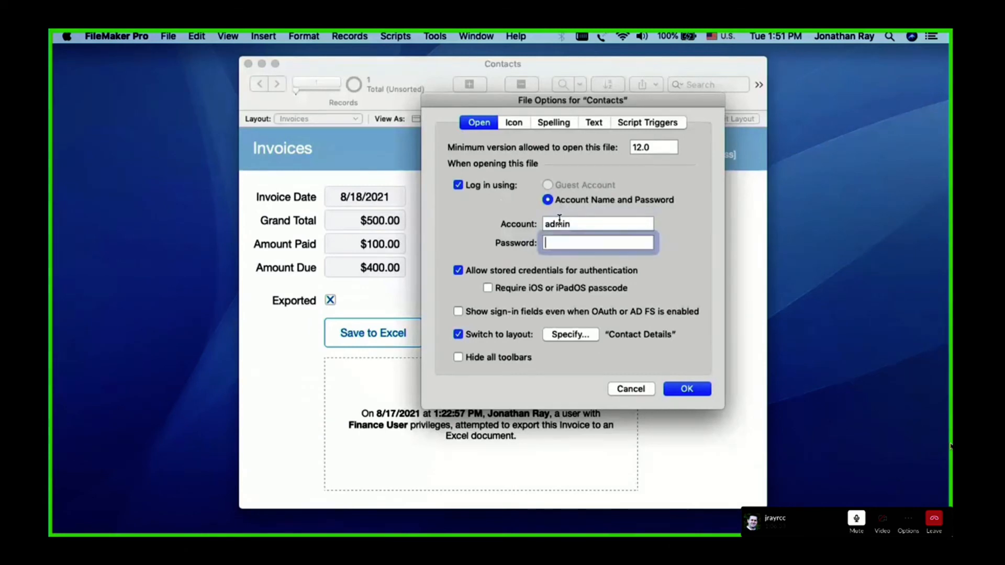
key(Return)
key(Return)
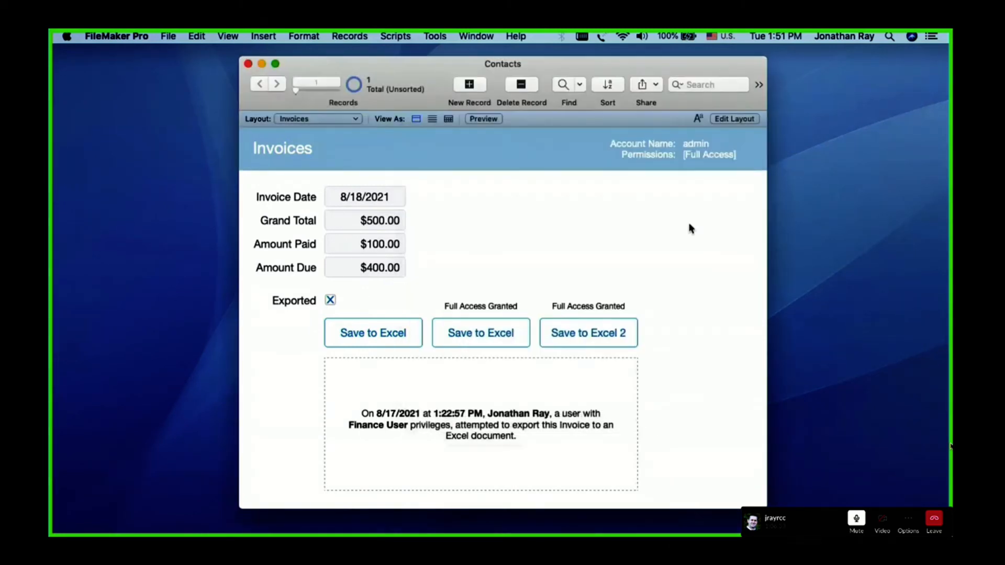
Close and reopen the Contacts file to test the automatic login, and close it again
click(248, 64)
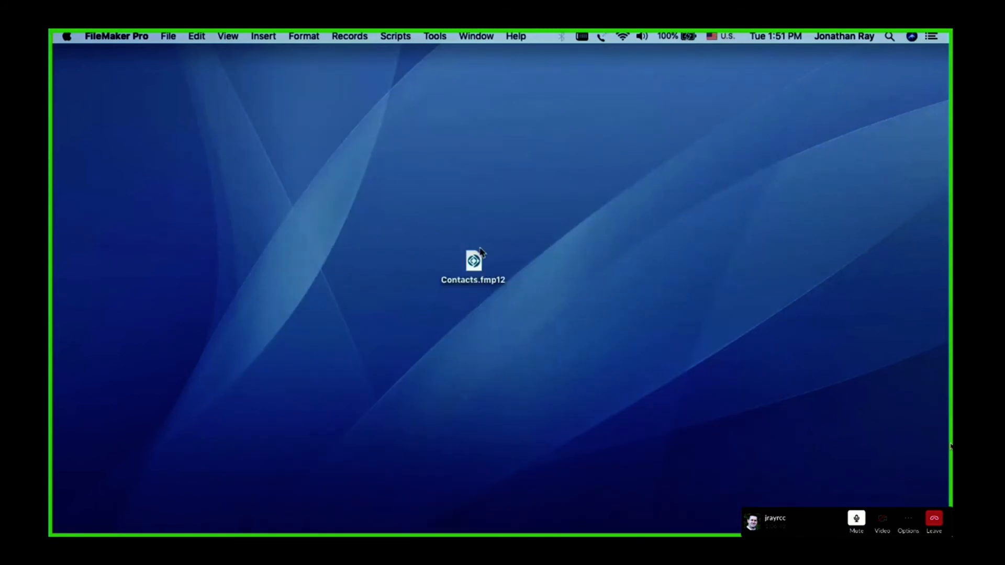
double_click(473, 262)
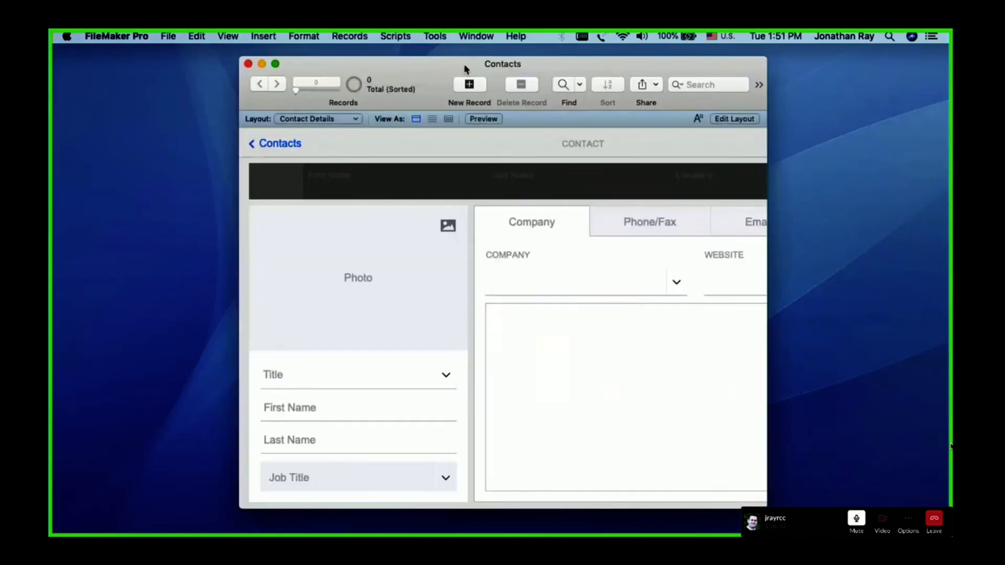
click(248, 65)
Reopen Contacts.fmp12 with the sign-in dialog forced, and sign in as admin with the account password
click(458, 282)
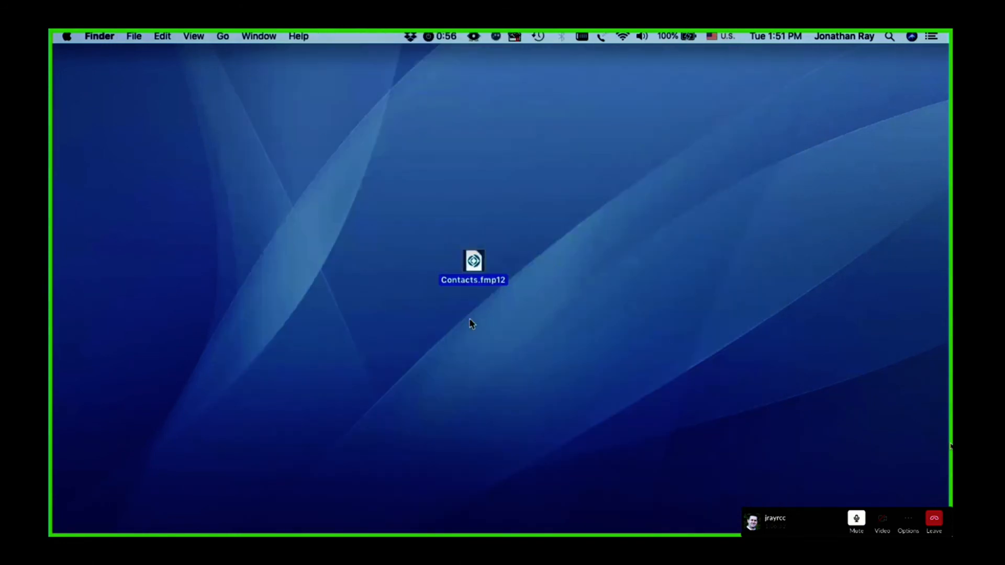
double_click(473, 261)
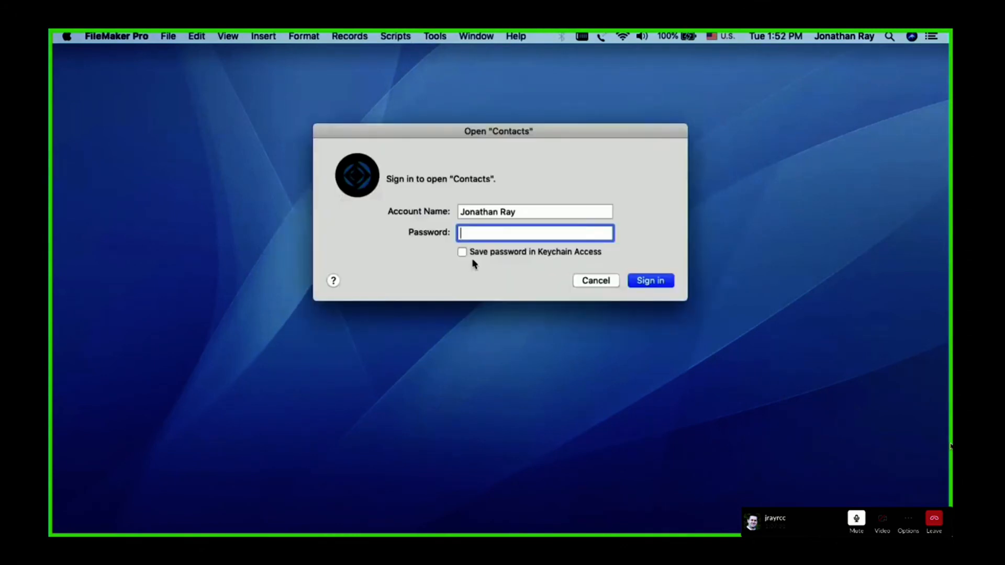
click(538, 212)
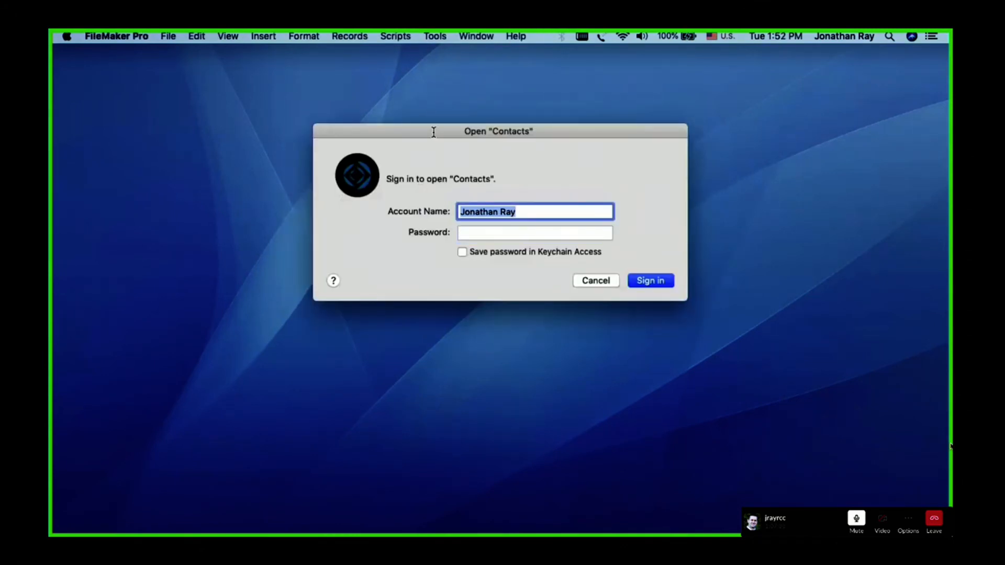
drag(433, 132, 433, 171)
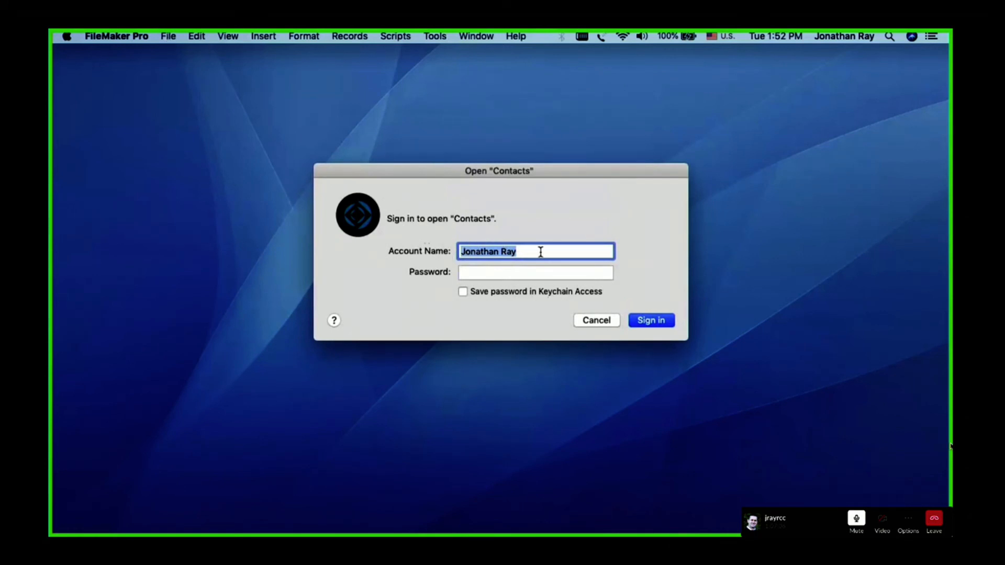
click(501, 274)
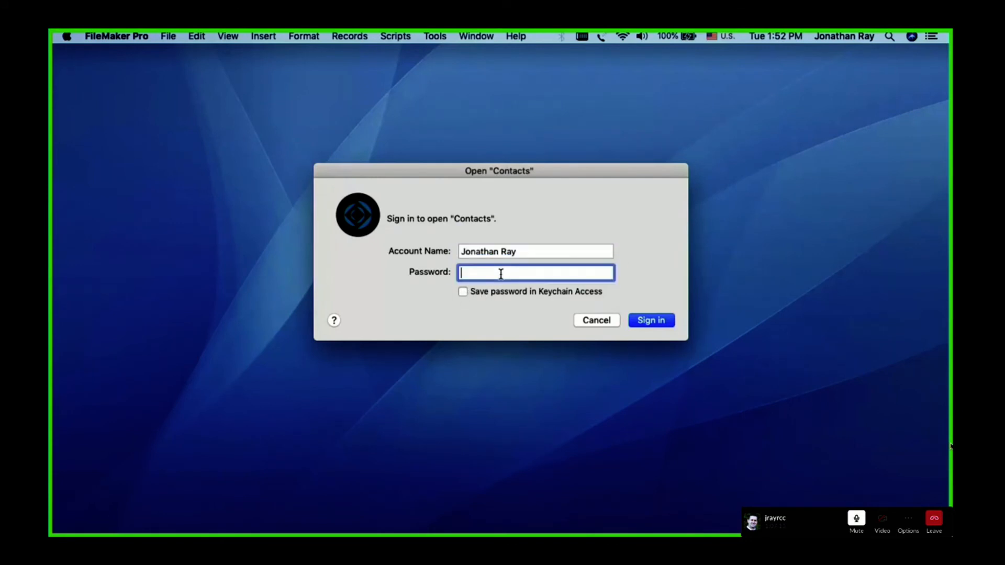
key(Tab)
text(admin)
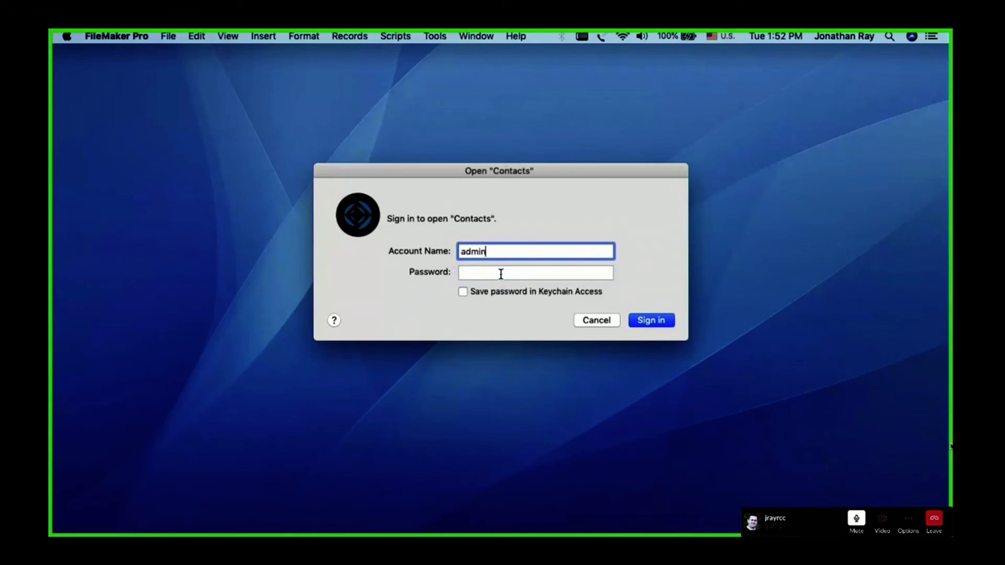
key(Tab)
text(•••••••)
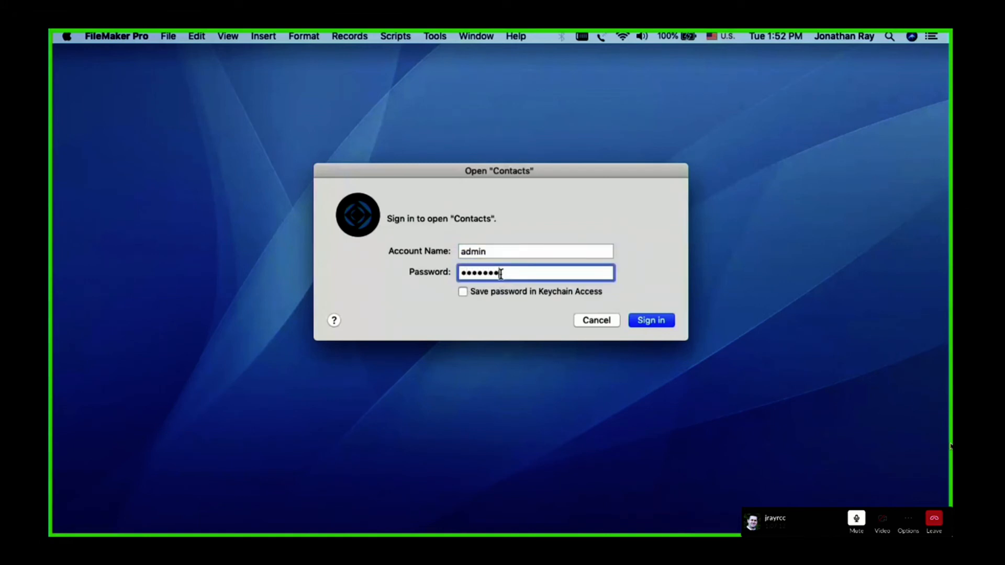
key(Return)
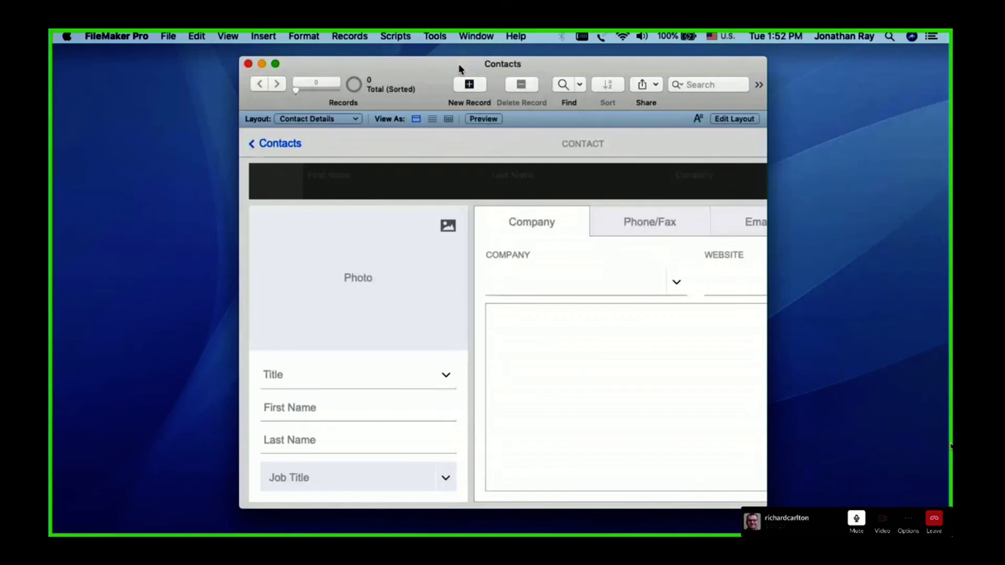
Review the account list in the security settings of Contacts and cancel the dialog
click(168, 36)
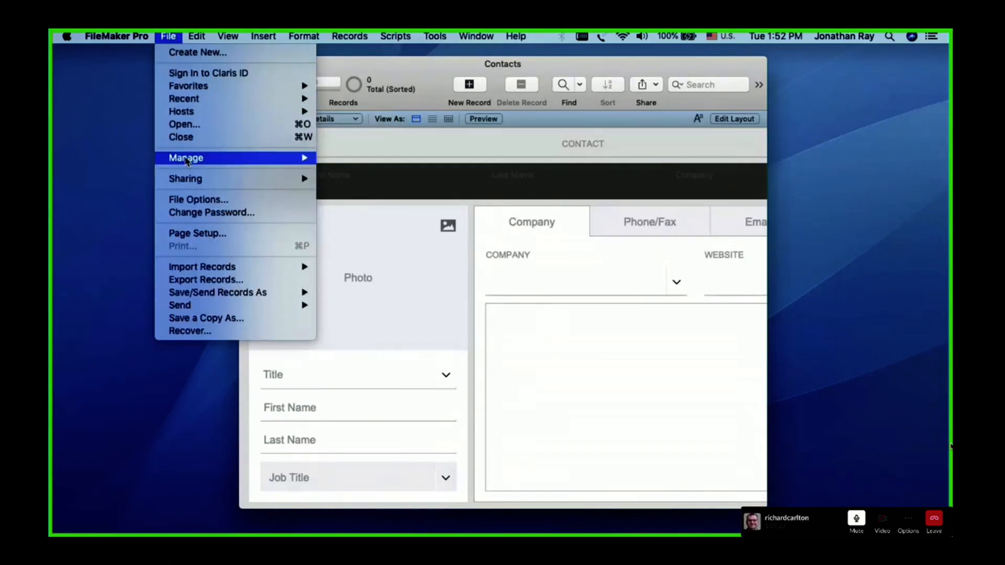
mouse_move(186, 159)
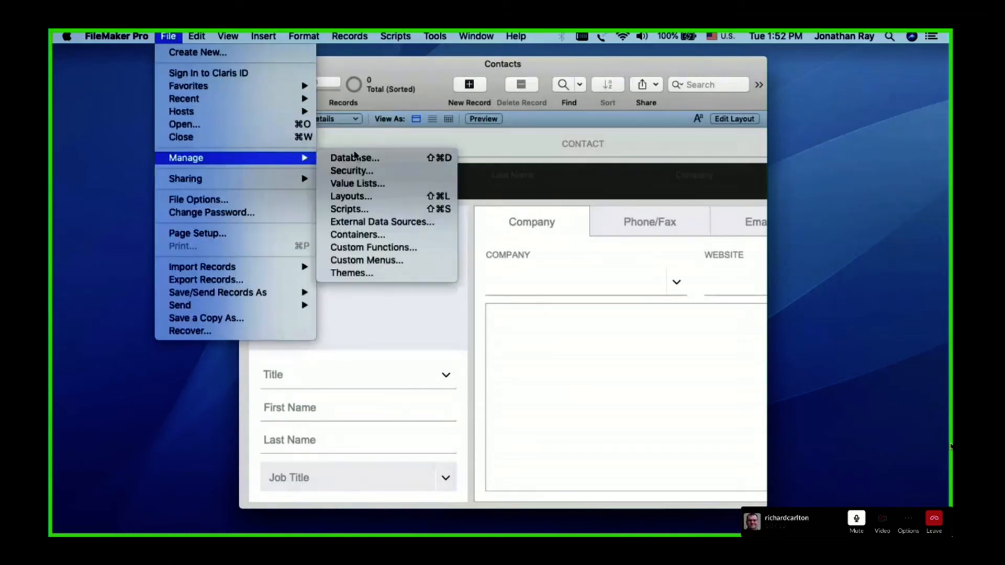
click(373, 174)
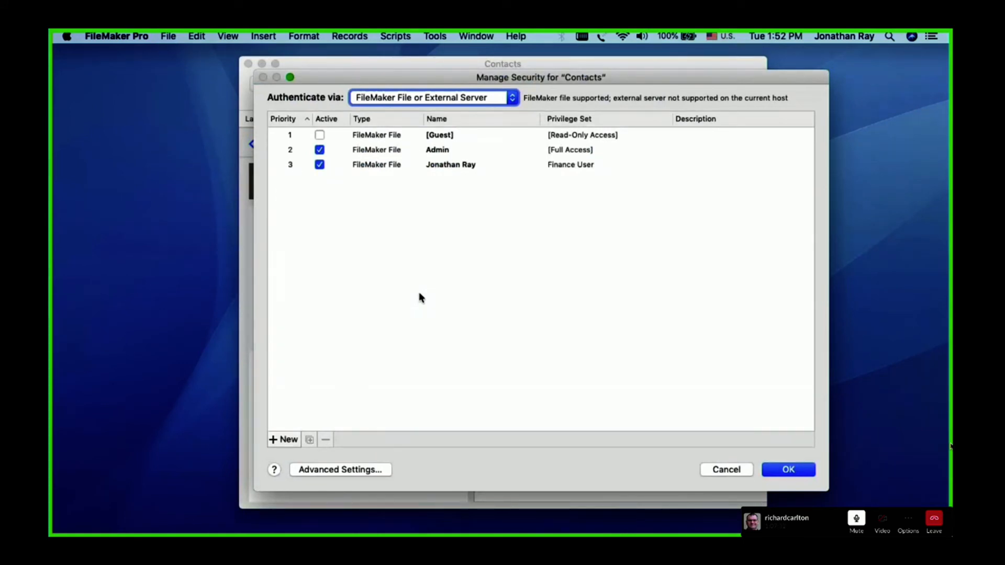
click(727, 470)
Disable stored credentials for authentication in the Contacts file options, and close and reopen the file
click(168, 36)
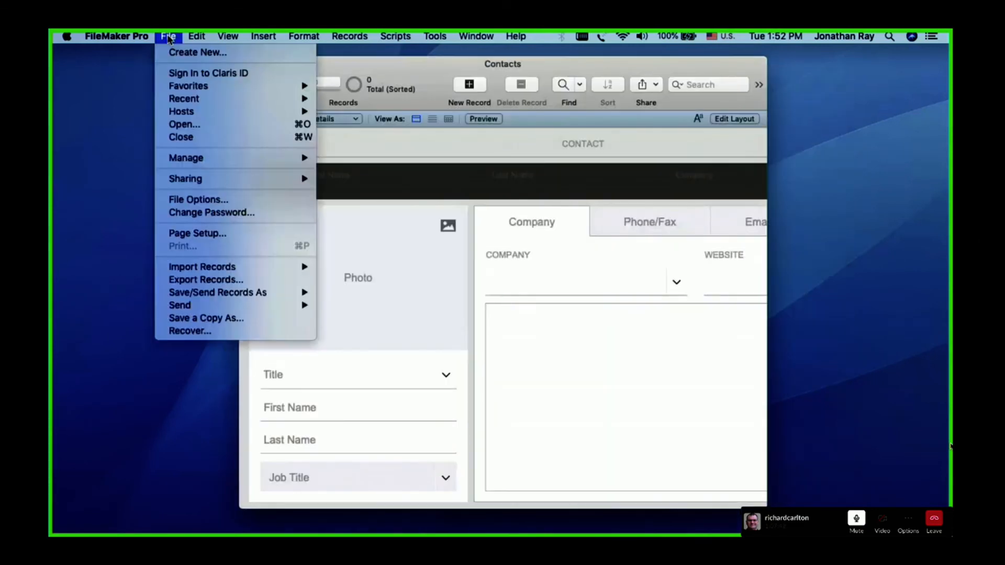
click(194, 199)
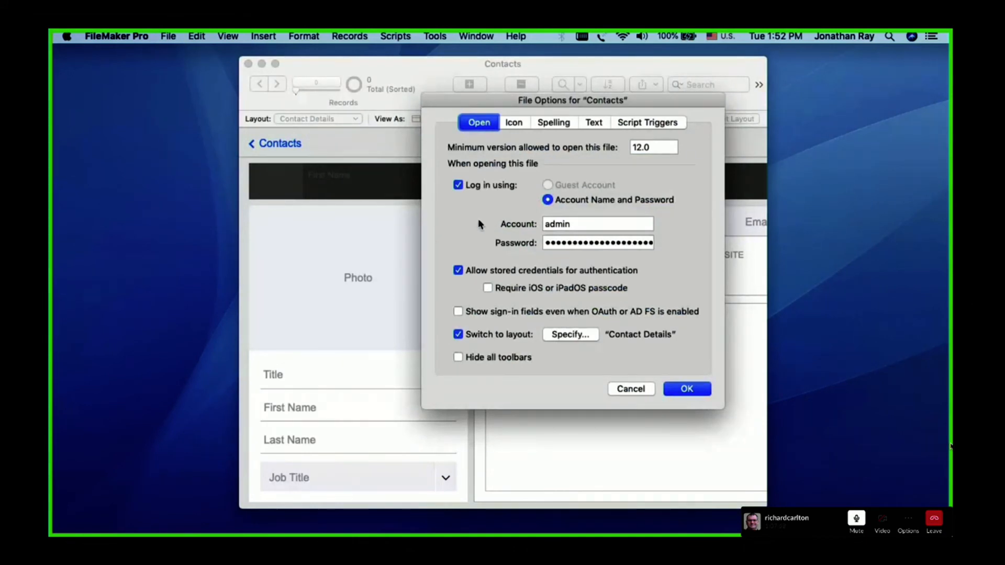
drag(497, 100, 439, 112)
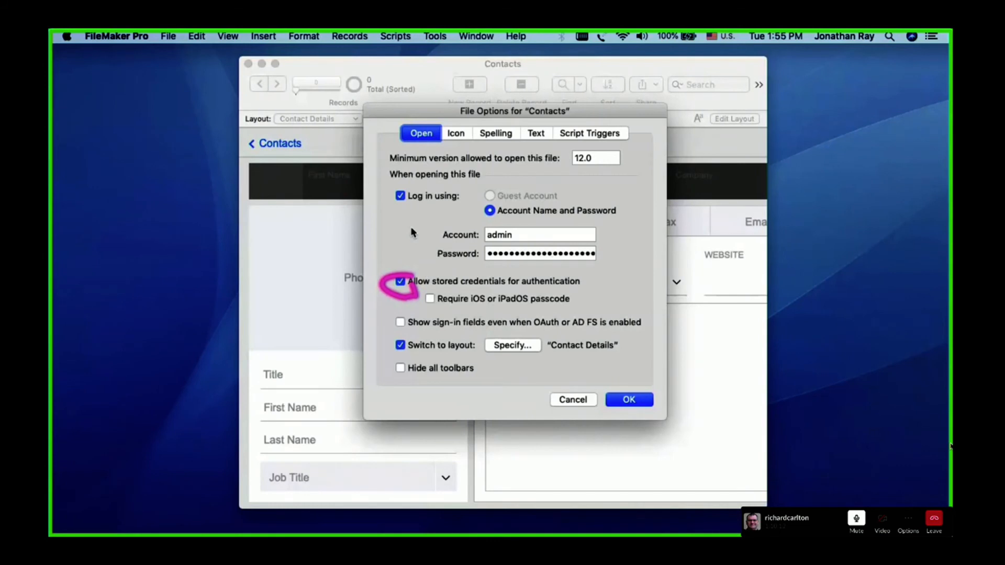
click(400, 281)
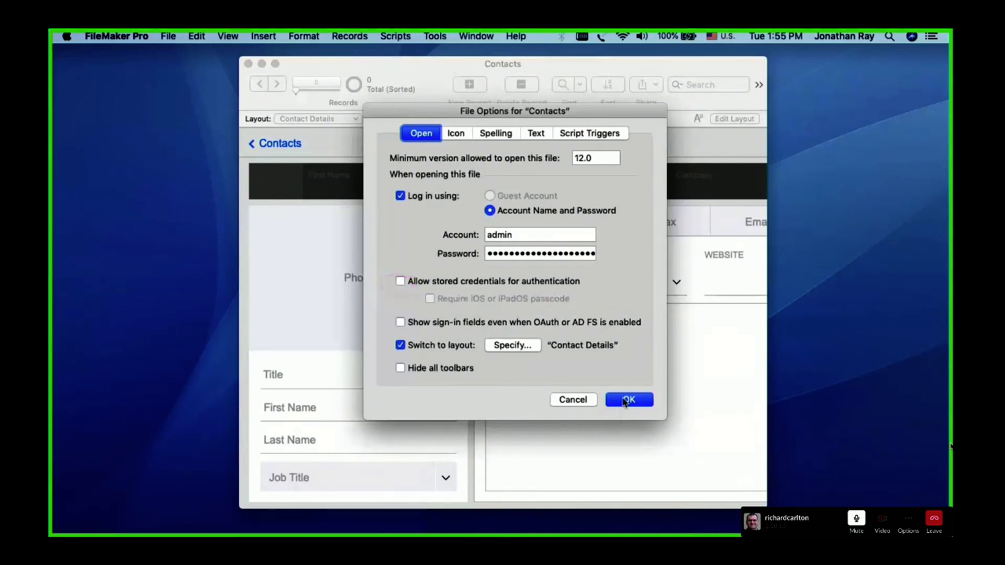
click(628, 399)
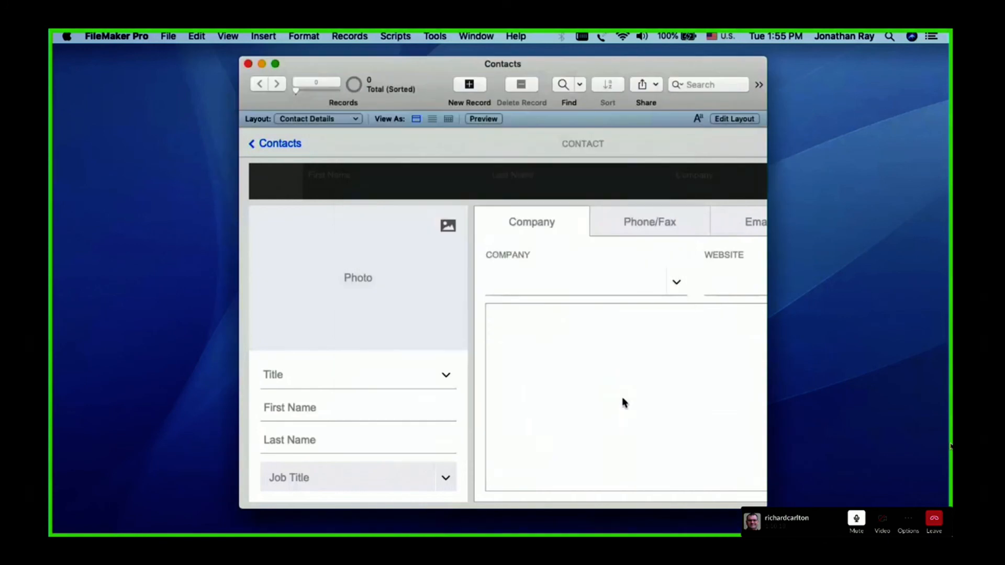
click(248, 64)
double_click(474, 262)
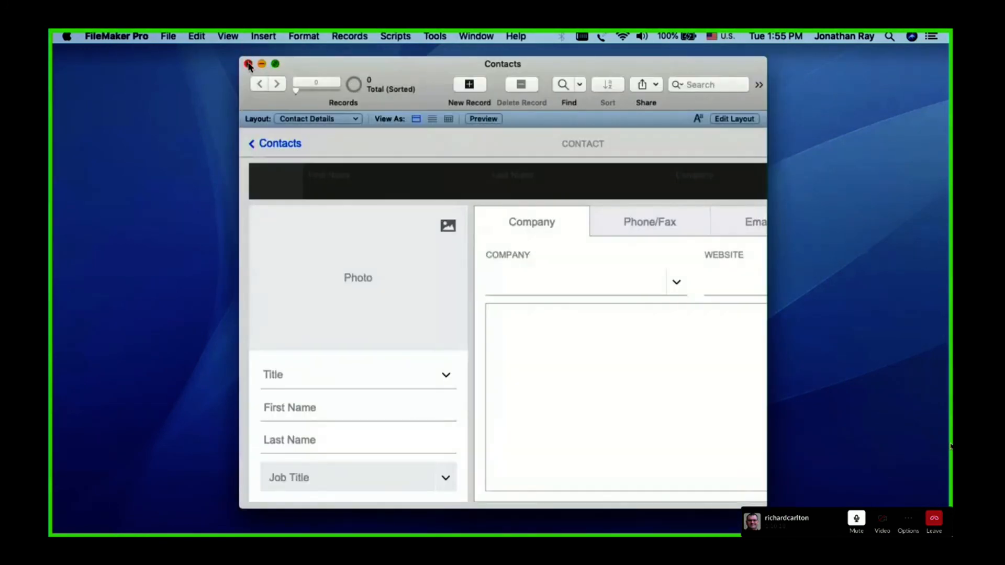
Turn off the automatic login in the Contacts file options and save the change
click(168, 36)
mouse_move(194, 159)
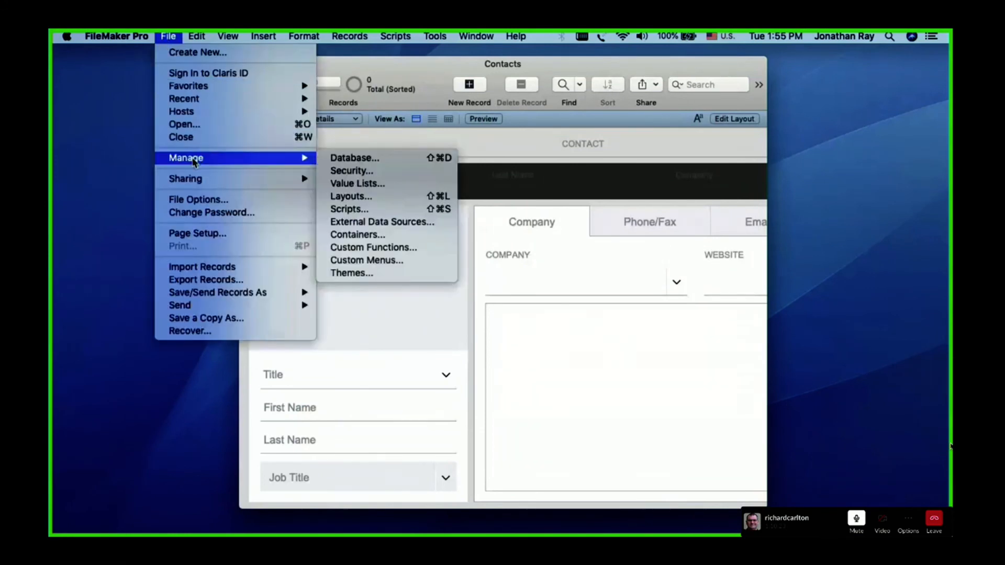
click(197, 200)
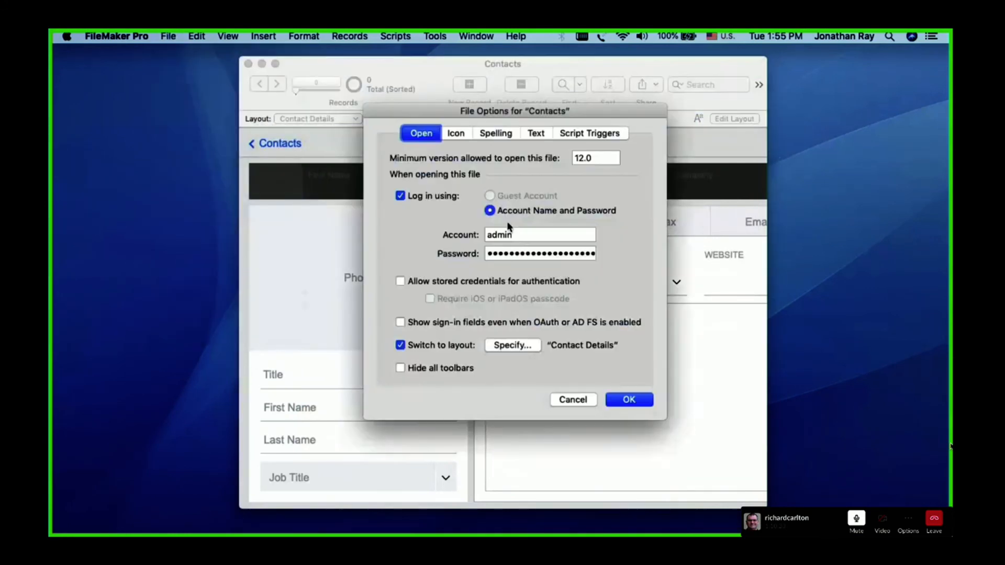
click(419, 197)
click(627, 400)
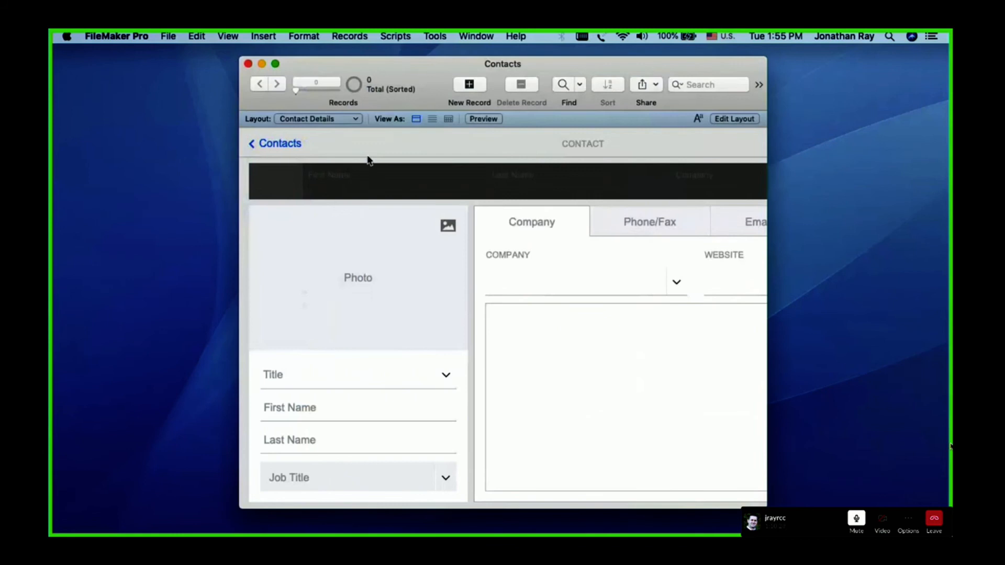
Close and reopen Contacts.fmp12, and sign in with the Finance User account by entering its password
click(248, 65)
click(474, 261)
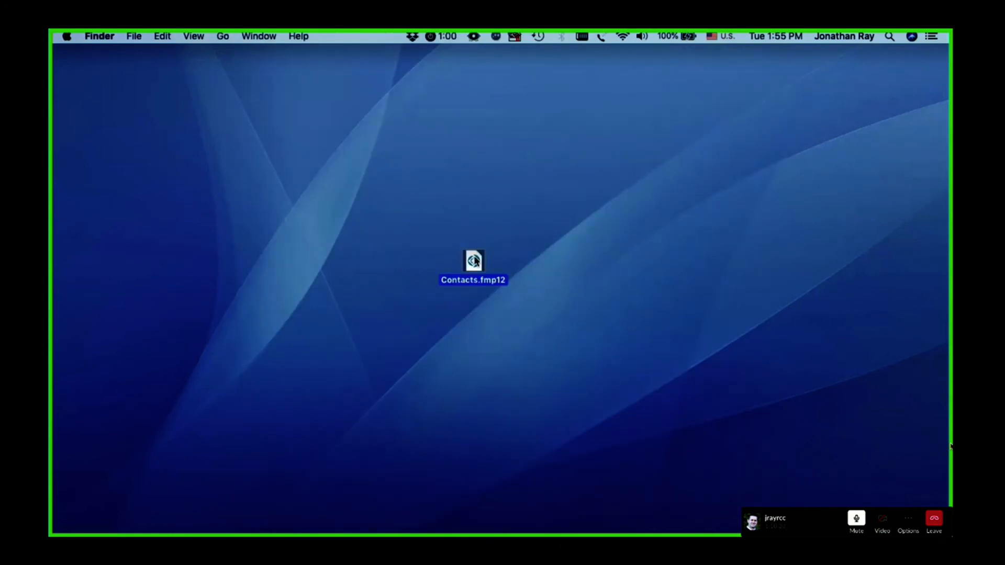
double_click(475, 261)
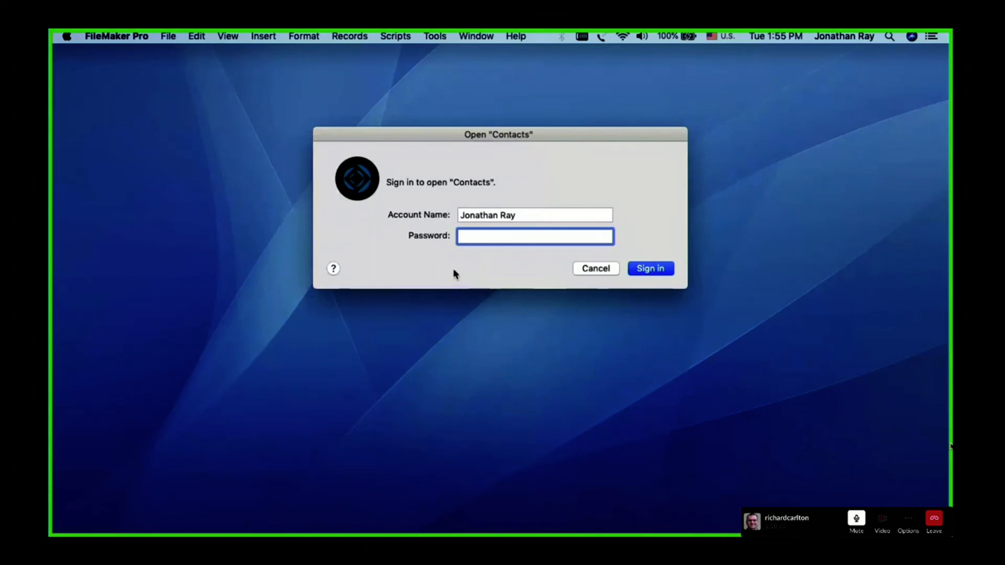
text(•••••••)
key(Return)
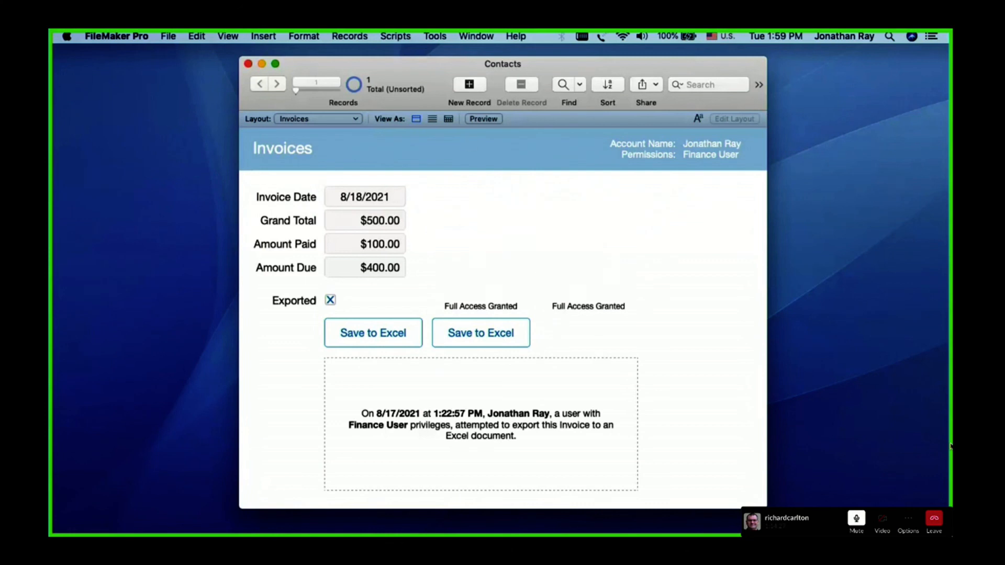
click(951, 447)
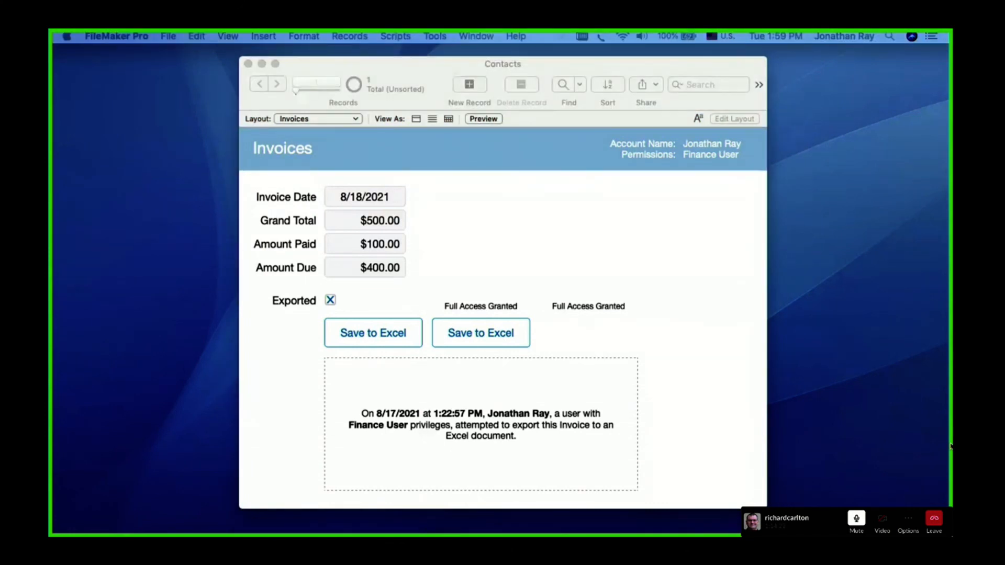
click(633, 70)
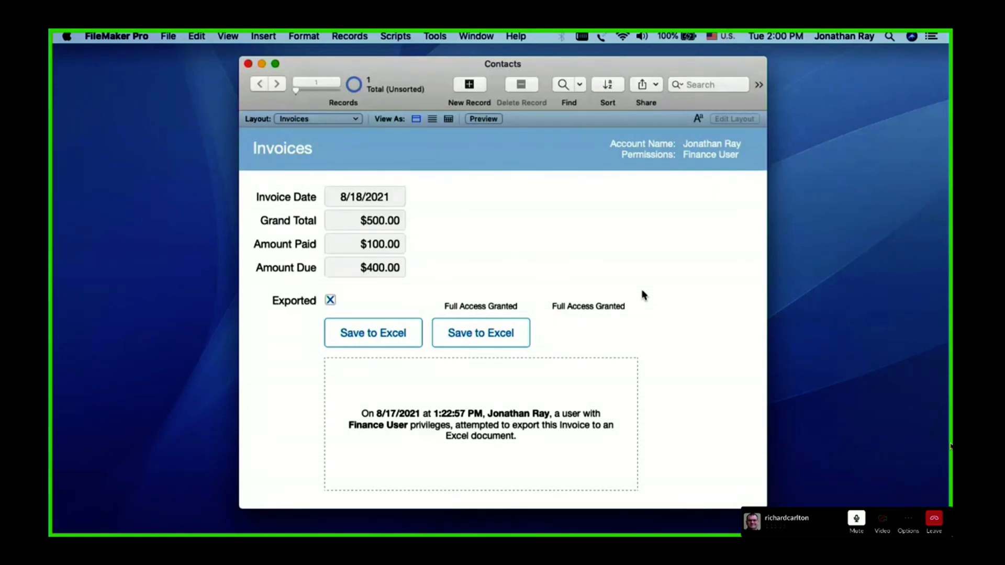
click(169, 38)
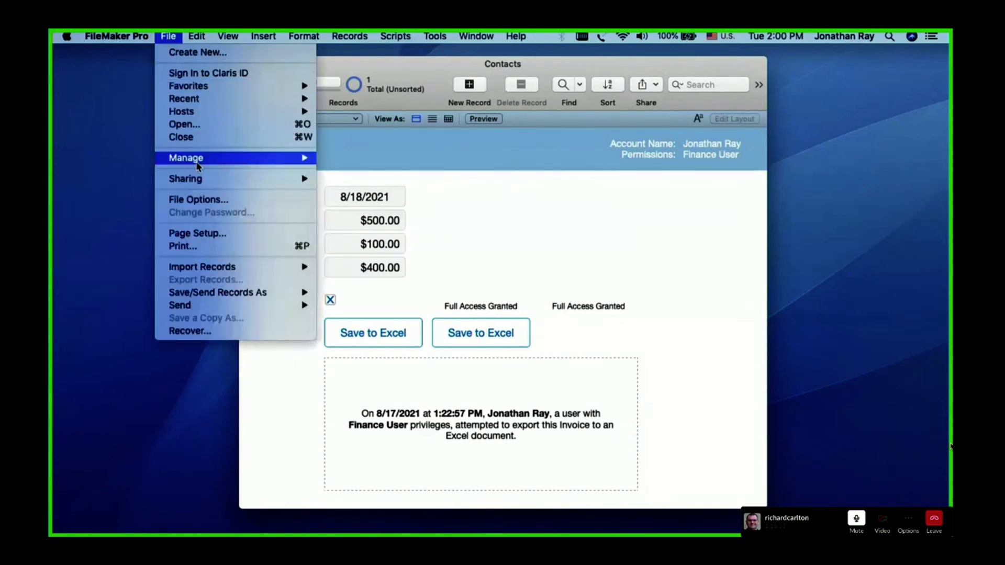
click(571, 263)
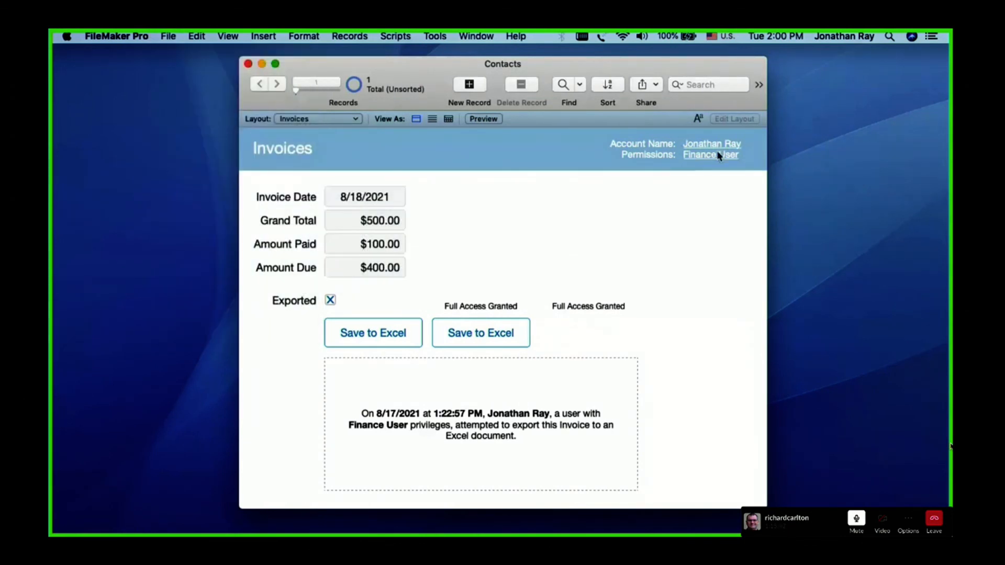
Re-login to Contacts from the permissions link in the Invoices header as admin, entering the account password
click(718, 156)
text(admin)
click(532, 232)
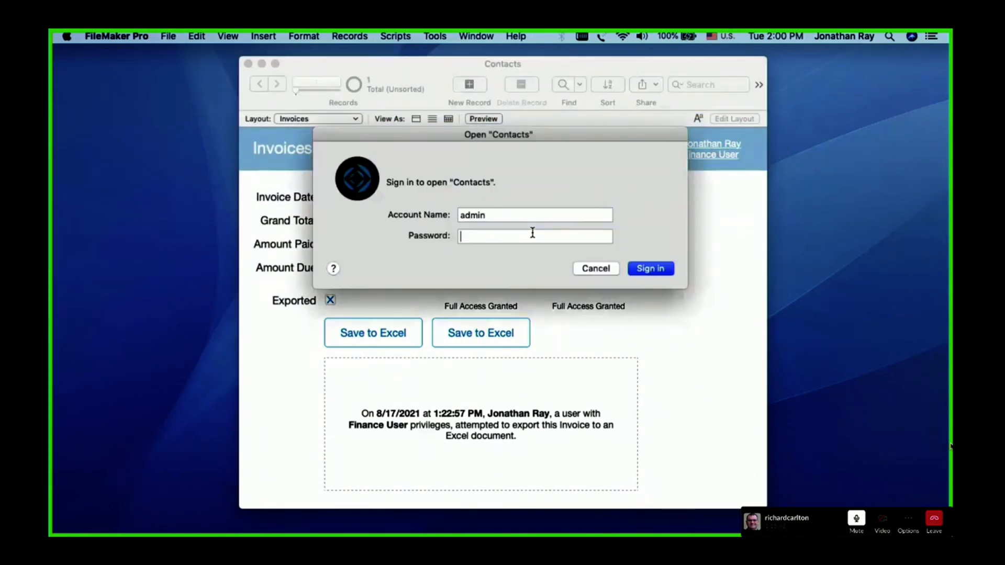
text(*******)
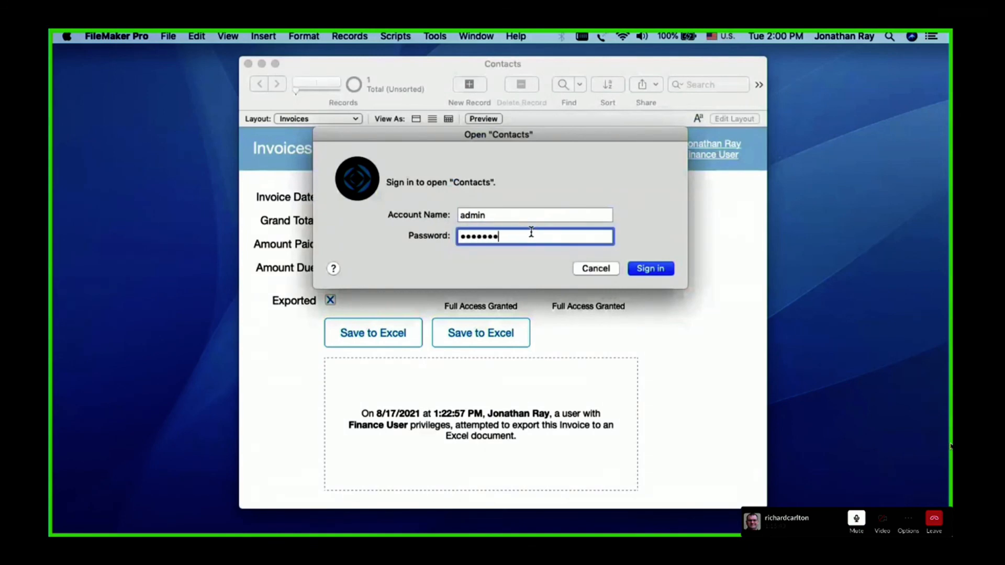
key(Return)
Examine the accounts, their active status and privilege sets in the security settings of Contacts, and cancel without changes
click(167, 36)
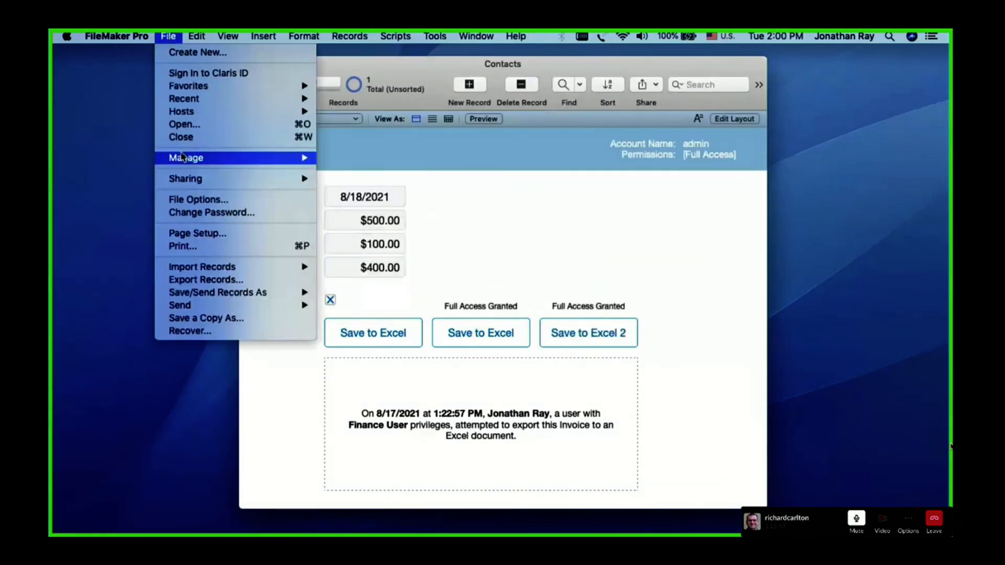
mouse_move(184, 157)
click(360, 173)
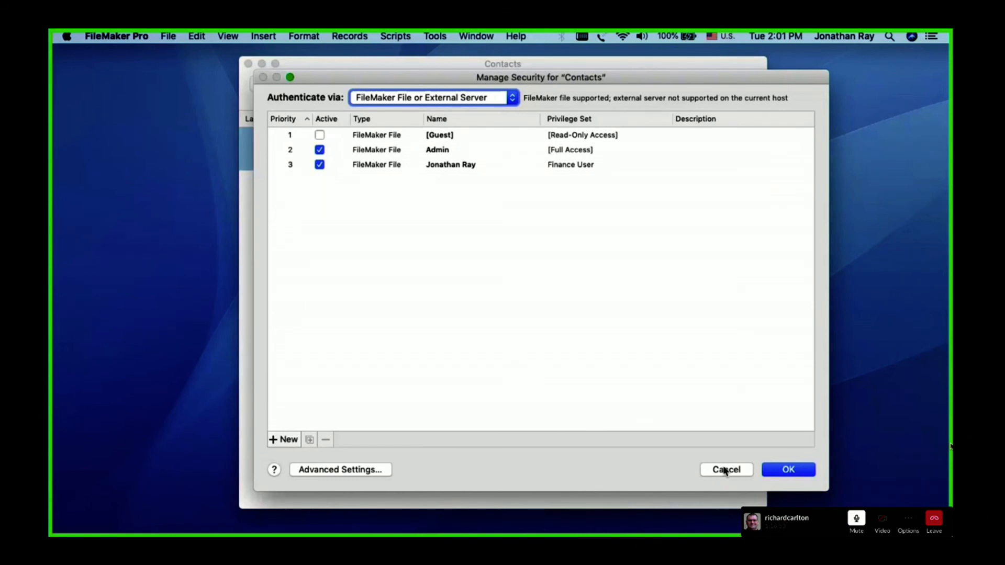
click(724, 470)
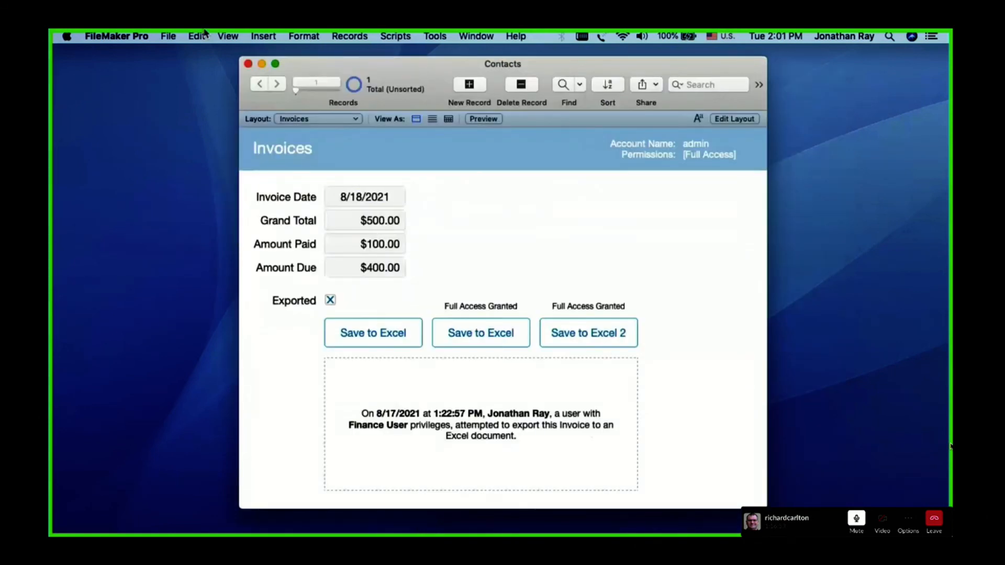
click(170, 39)
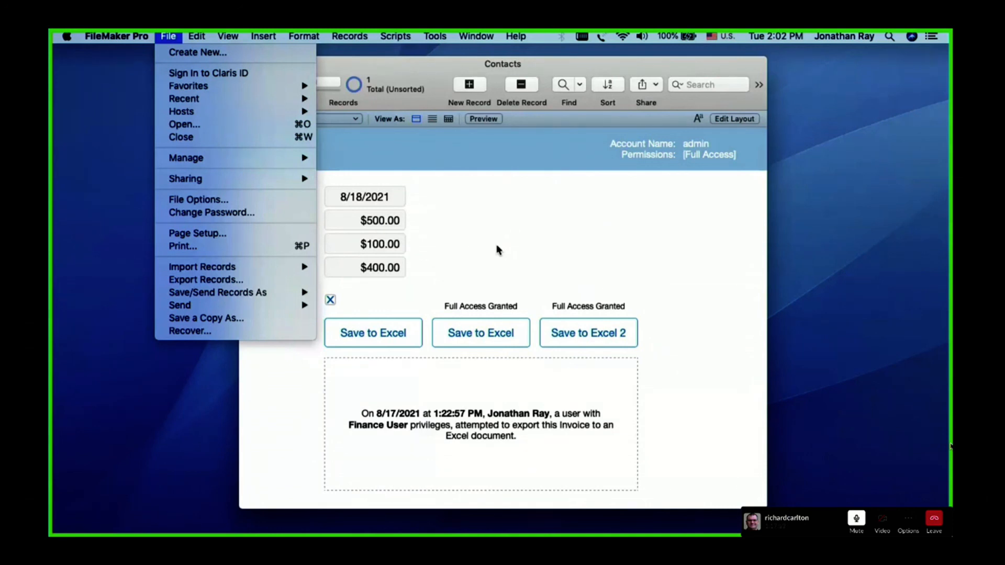
click(698, 224)
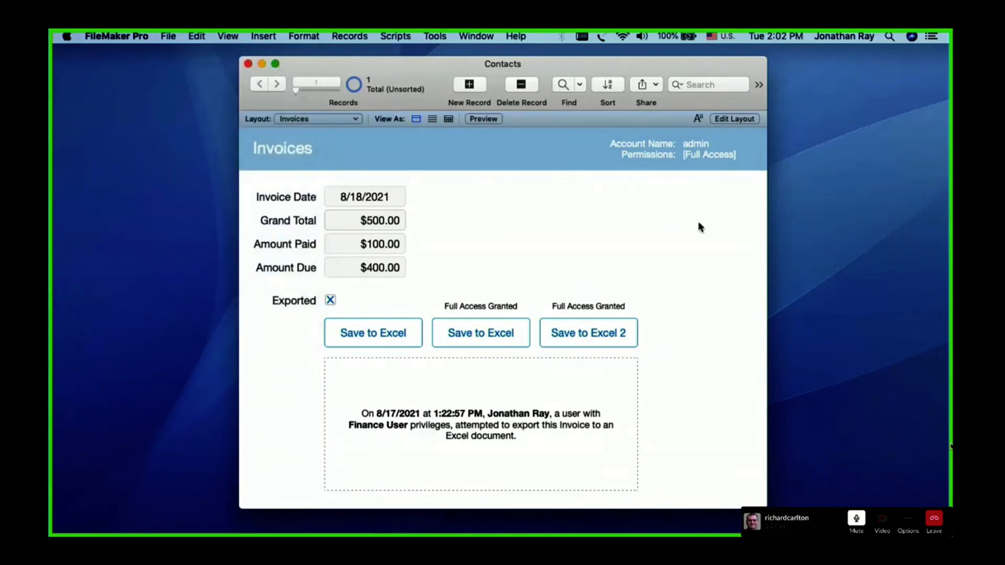